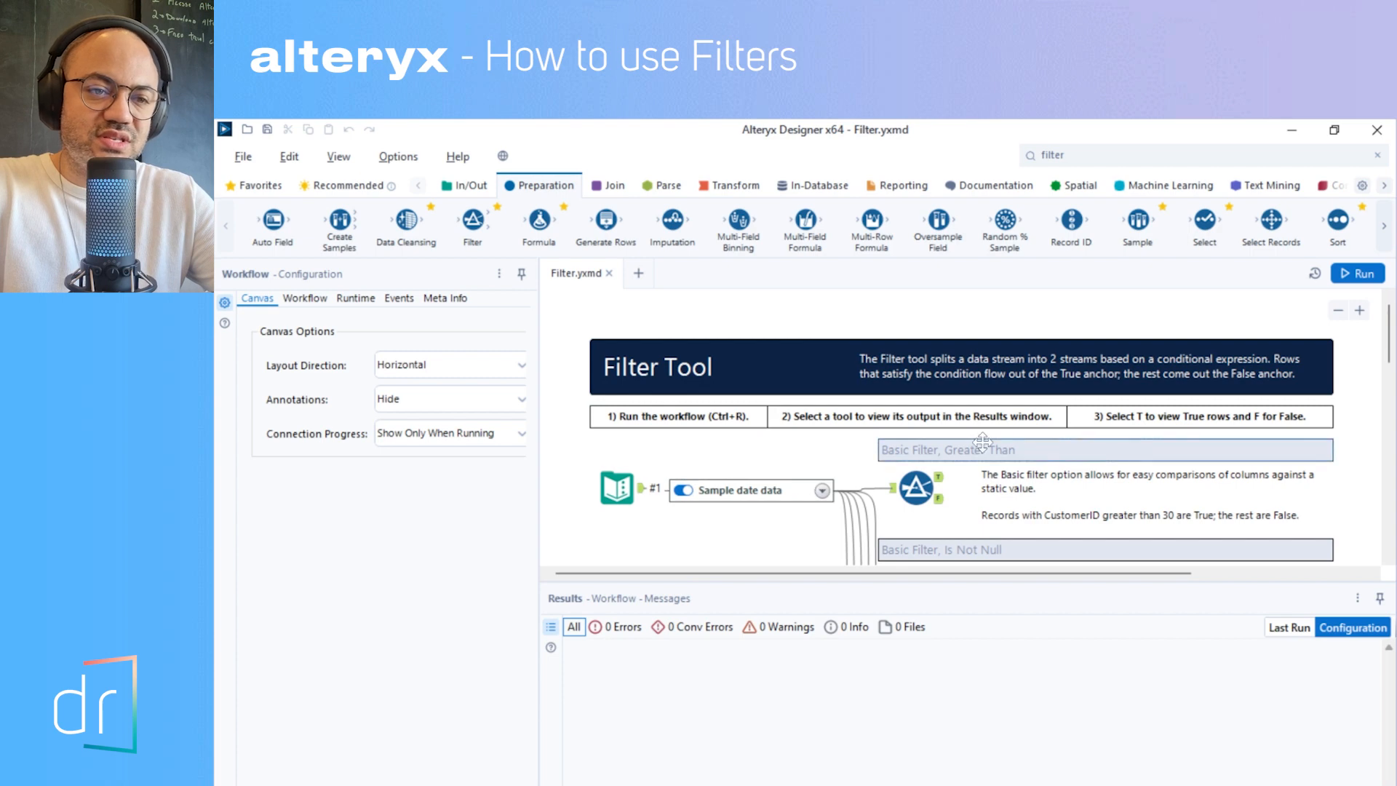
- Run the sample Filter workflow so that every example filter produces its output
{"action": "scroll", "coordinate": [975, 444], "scroll_direction": "down", "scroll_amount": 2}
{"action": "scroll", "coordinate": [967, 463], "scroll_direction": "down", "scroll_amount": 4}
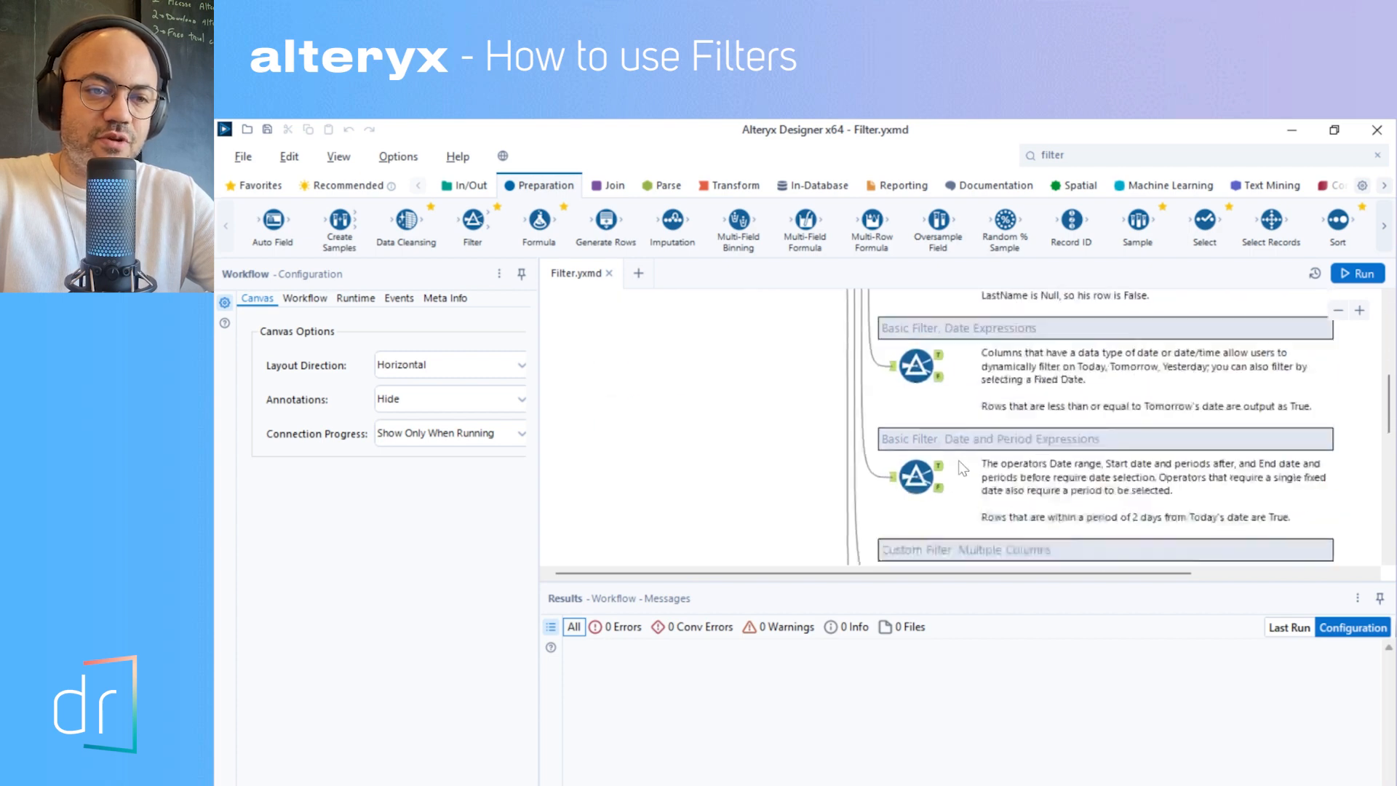
{"action": "scroll", "coordinate": [946, 447], "scroll_direction": "up", "scroll_amount": 6}
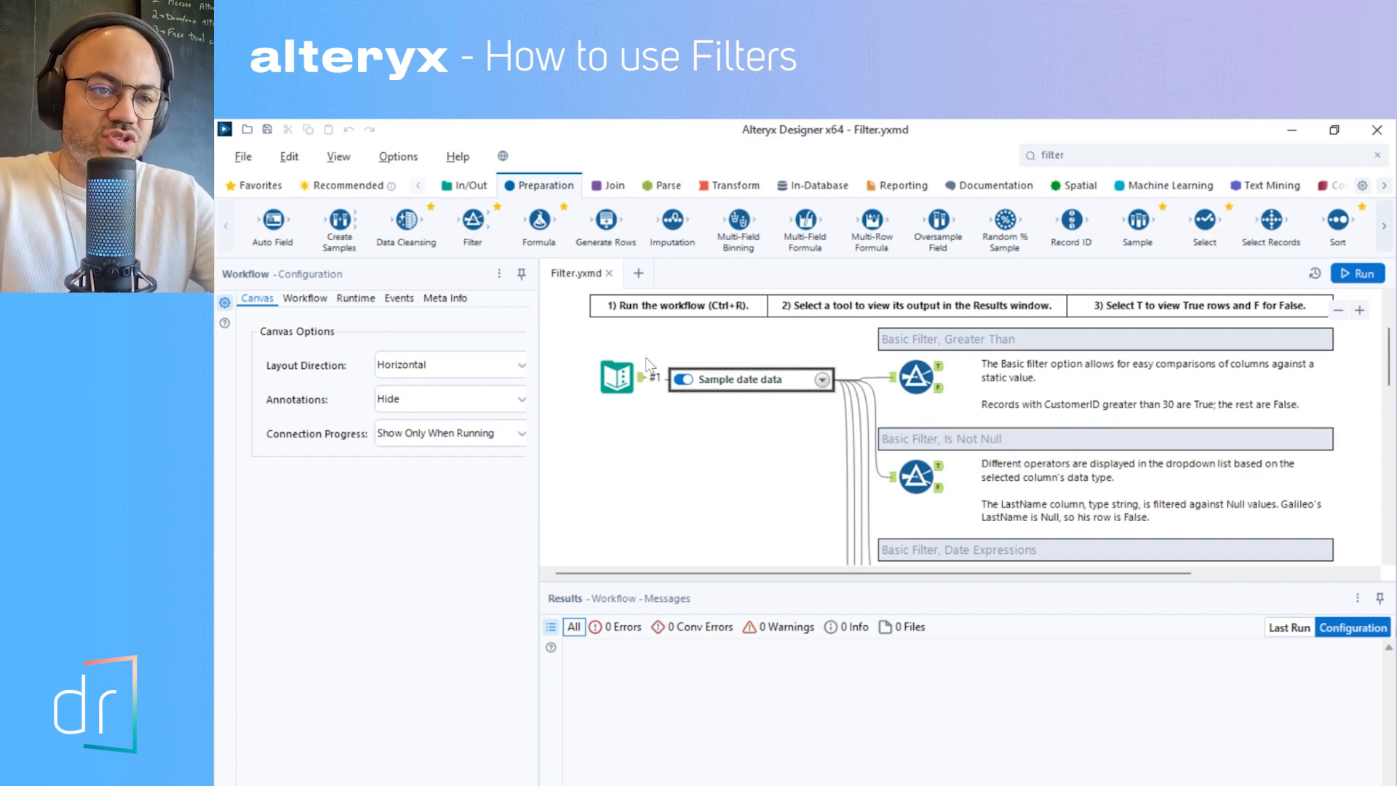
{"action": "left_click", "coordinate": [622, 376]}
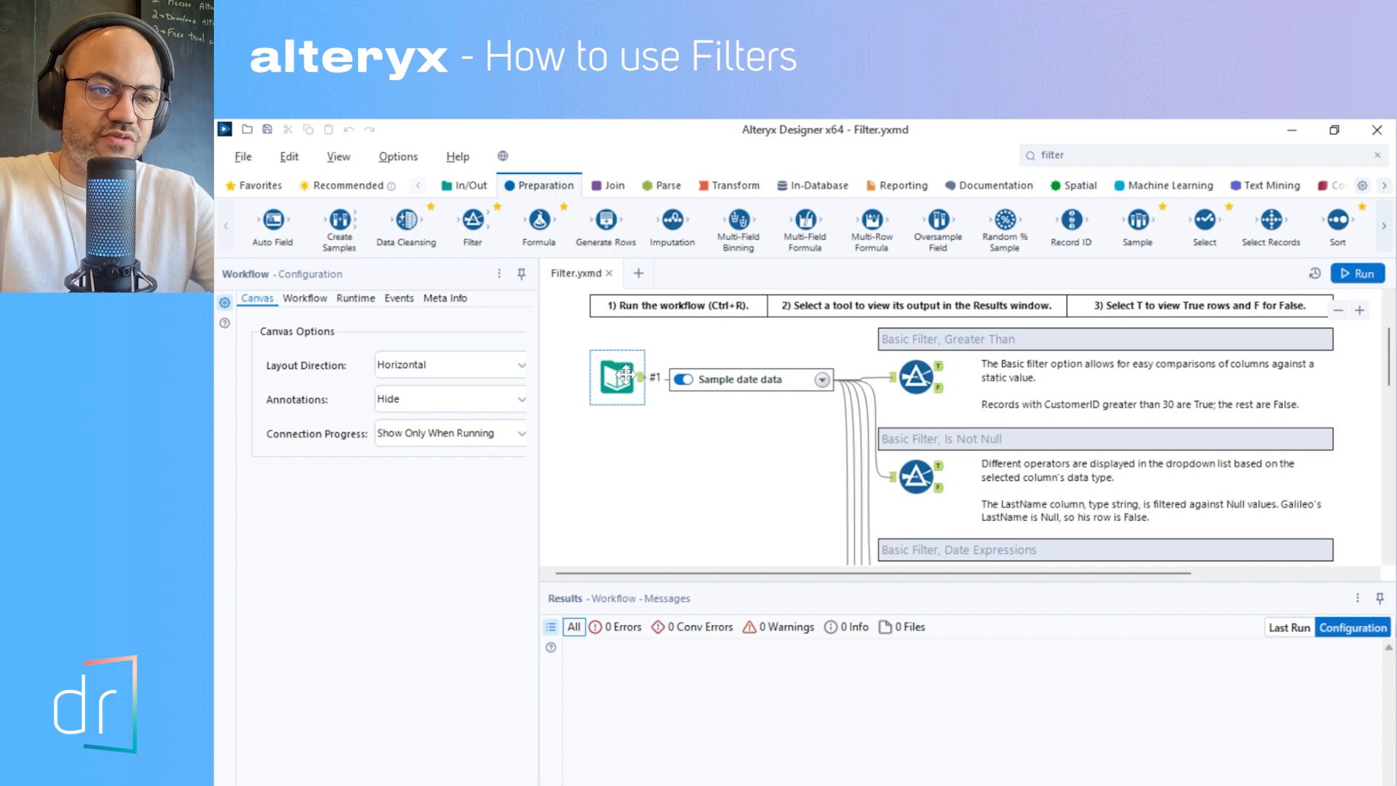
{"action": "left_click", "coordinate": [1350, 280]}
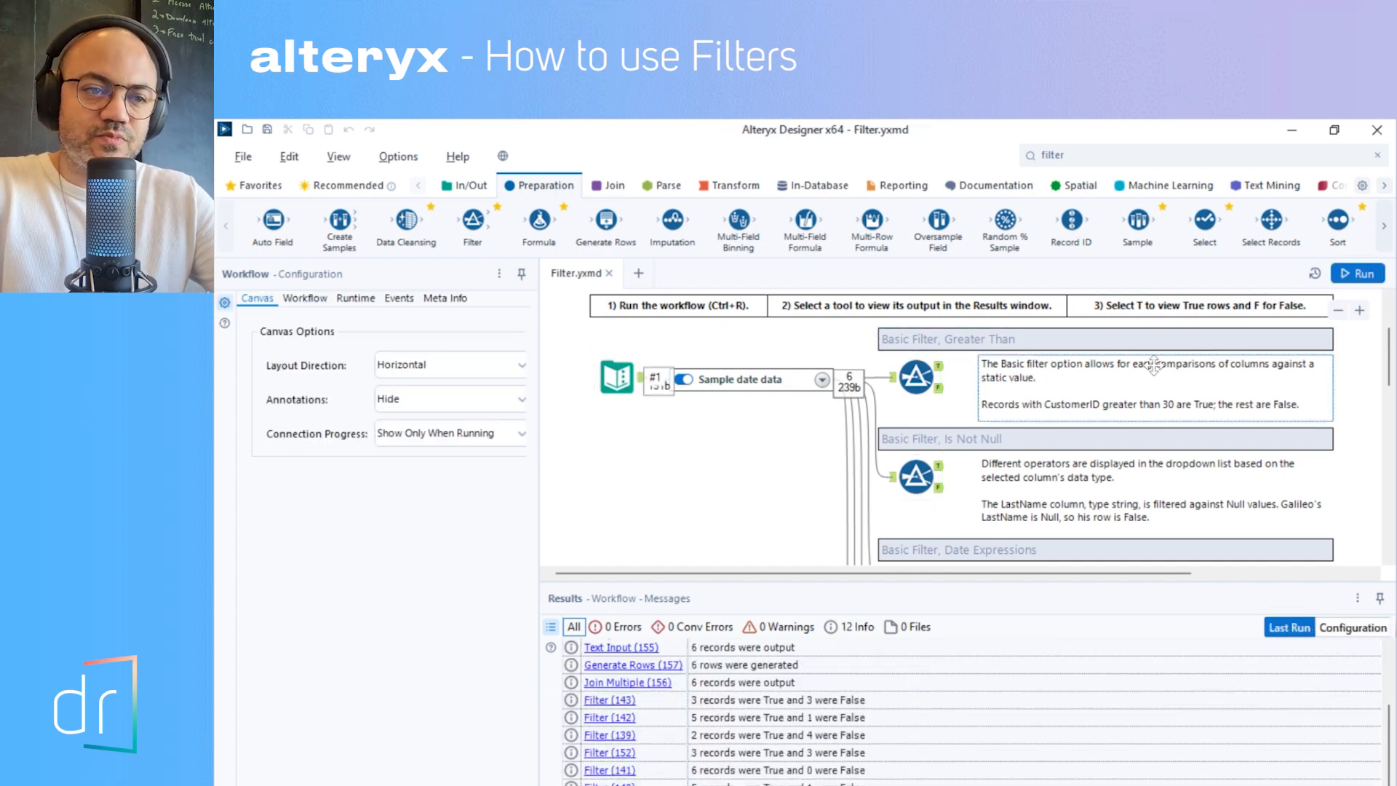
- Look through the configurations and true outputs of the first basic filter examples
{"action": "left_click", "coordinate": [916, 377]}
{"action": "left_click", "coordinate": [911, 481]}
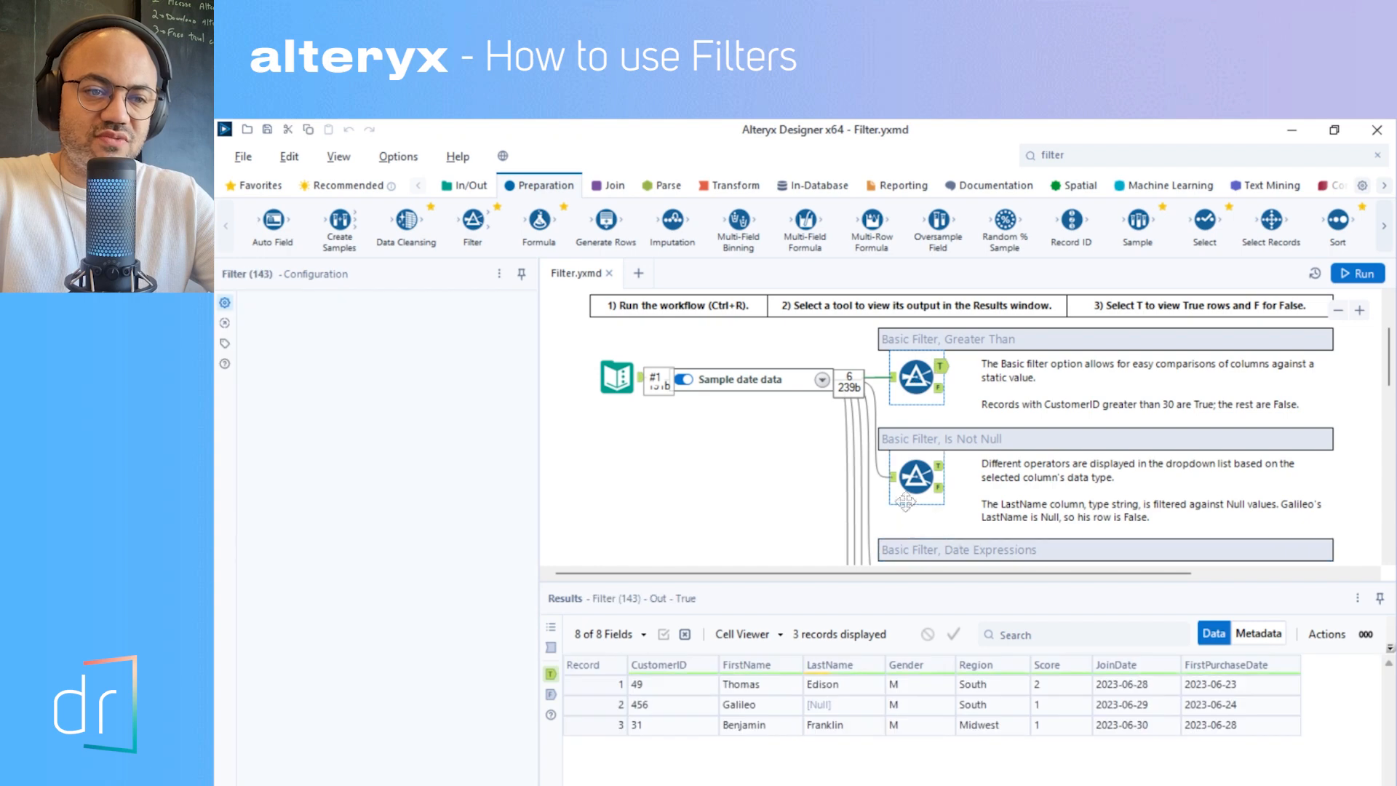
{"action": "scroll", "coordinate": [911, 486], "scroll_direction": "down", "scroll_amount": 1}
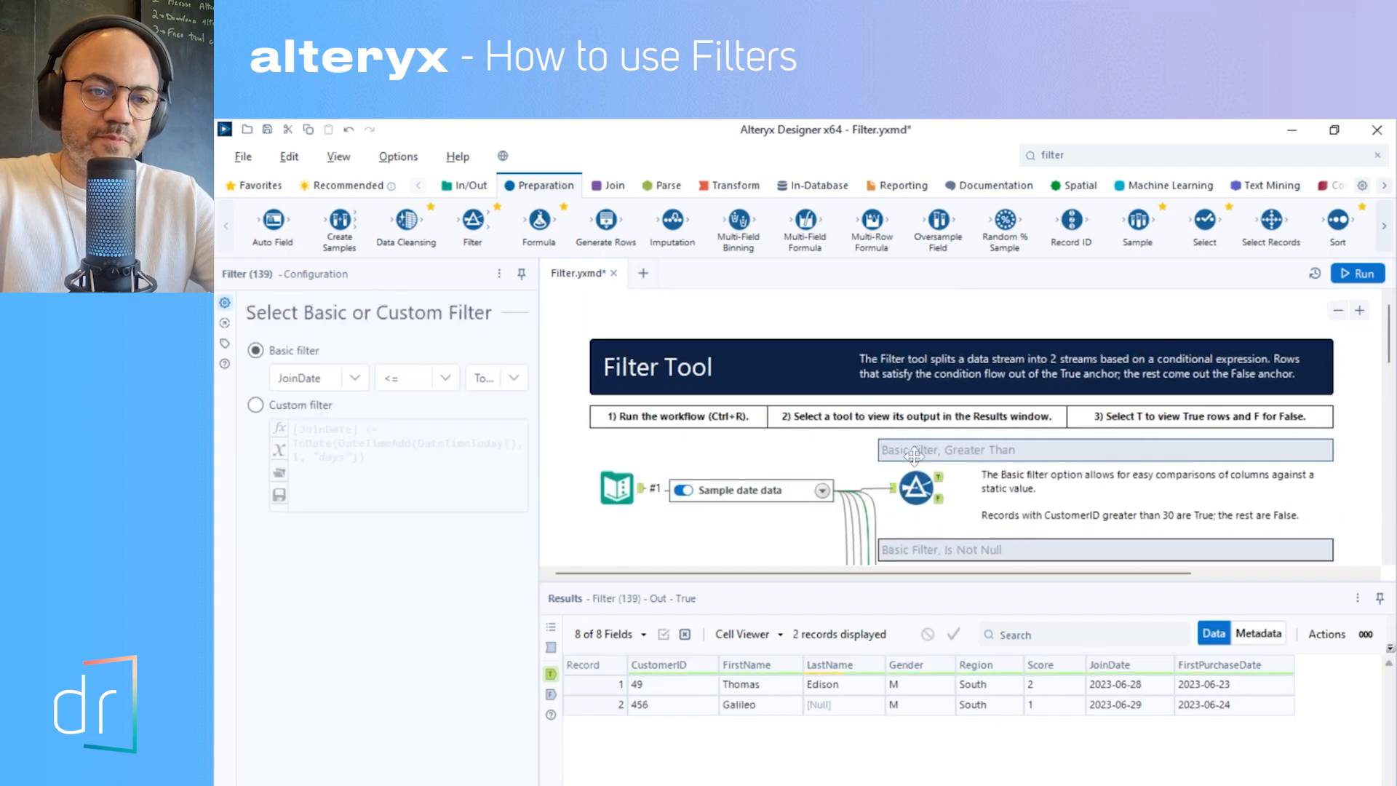
- Inspect the Greater Than filter's output, checking its columns' data types in the metadata and returning to the data records
{"action": "left_click", "coordinate": [916, 487]}
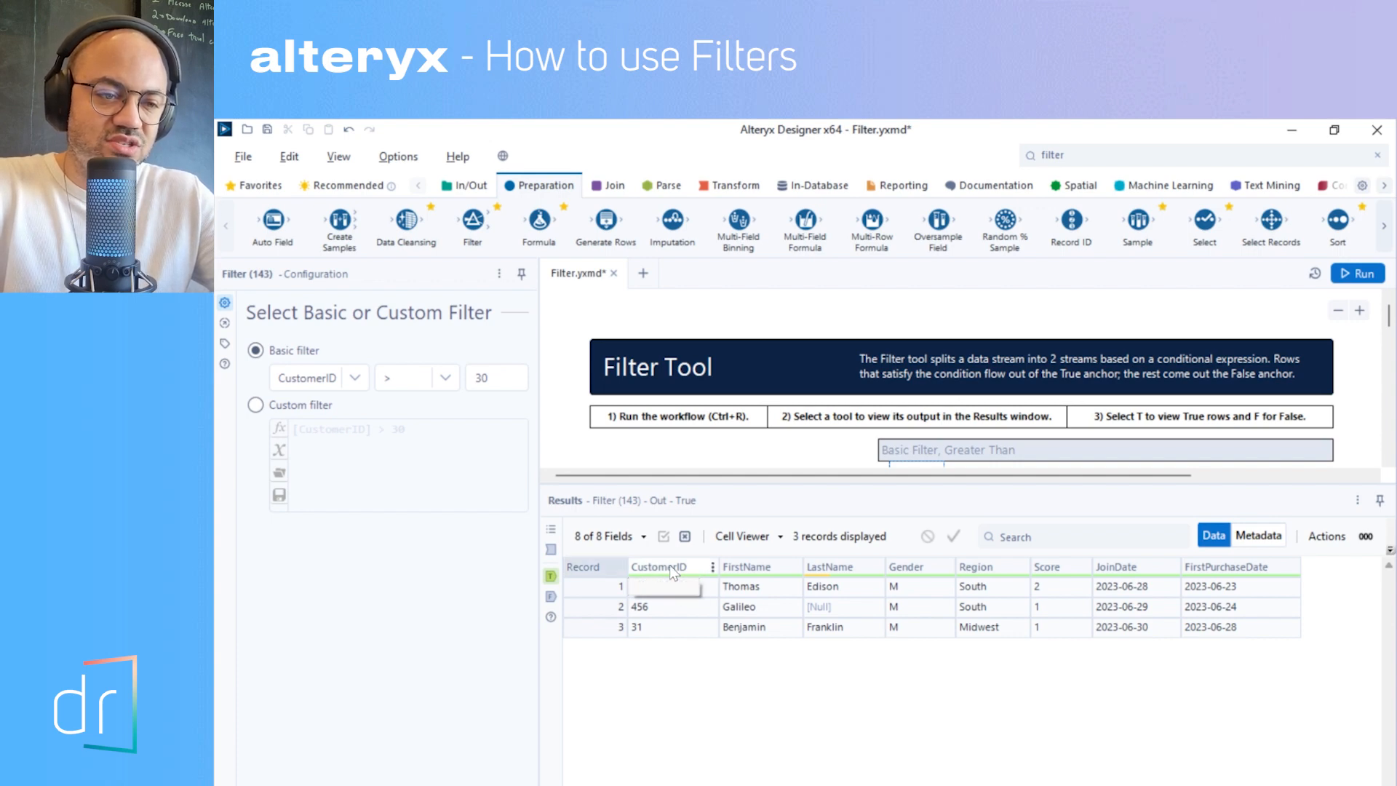
{"action": "left_click", "coordinate": [1254, 540]}
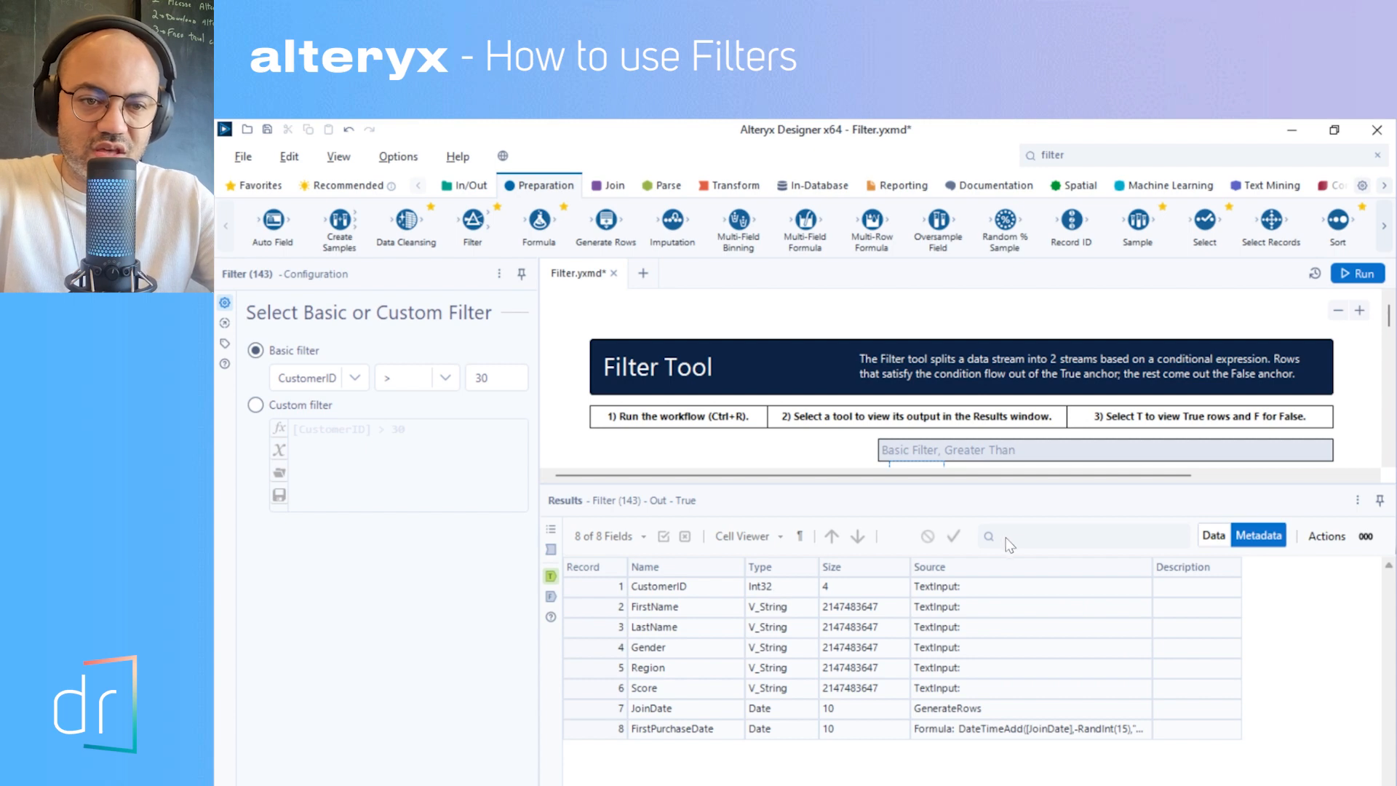
{"action": "left_click", "coordinate": [1213, 536]}
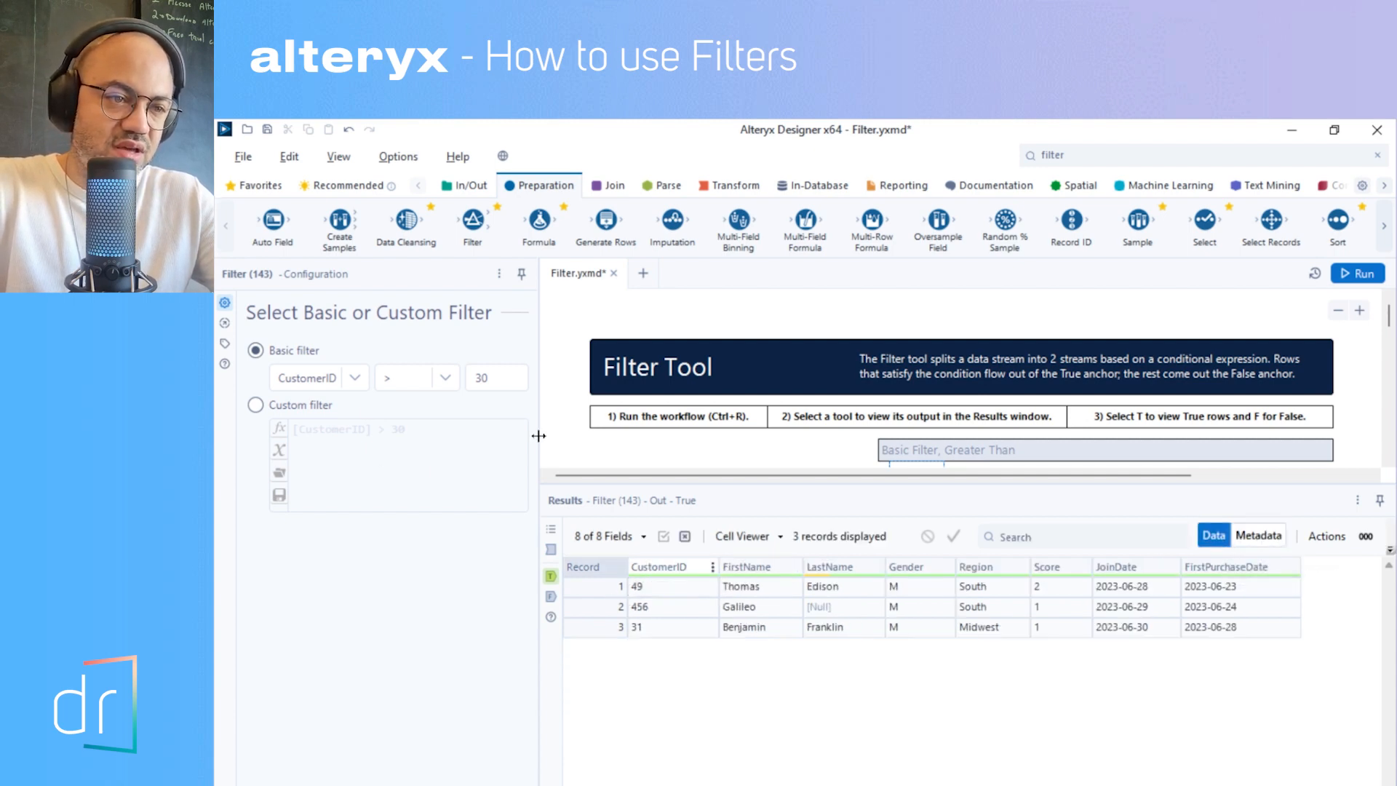
- Widen the configuration pane, set the Greater Than example's basic filter to CustomerID = 49, and run the workflow
{"action": "left_click_drag", "start_coordinate": [650, 444], "coordinate": [674, 443]}
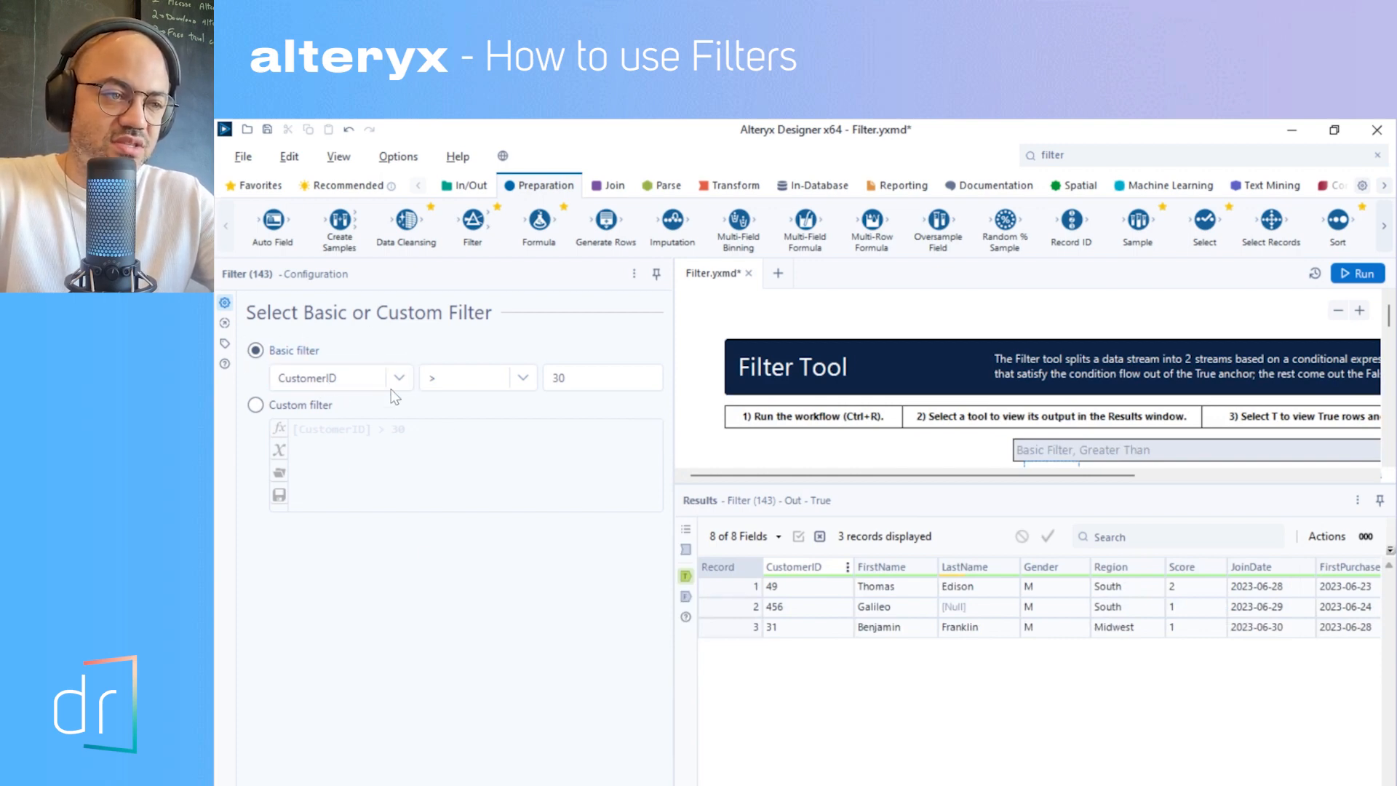
{"action": "left_click", "coordinate": [361, 379]}
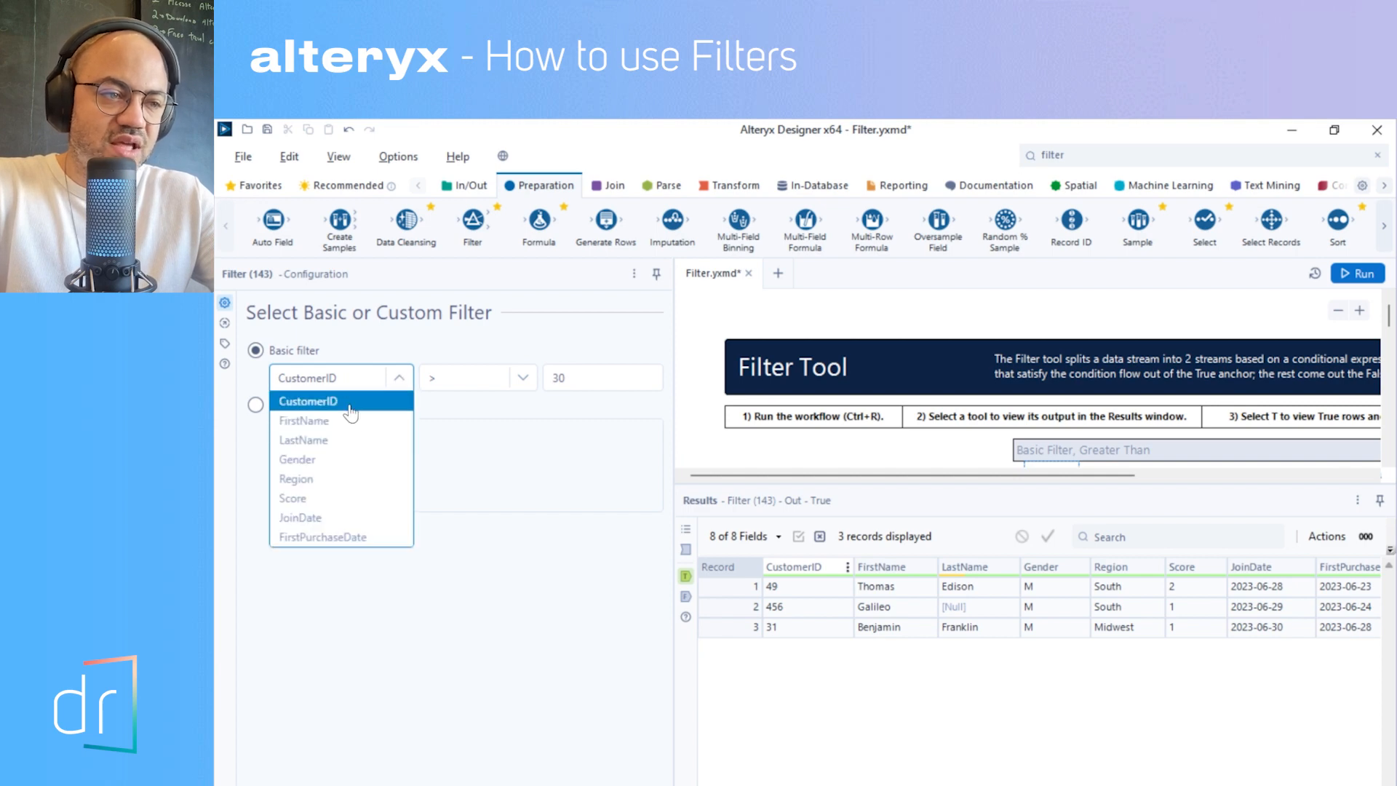
{"action": "left_click", "coordinate": [350, 405]}
{"action": "left_click", "coordinate": [486, 384]}
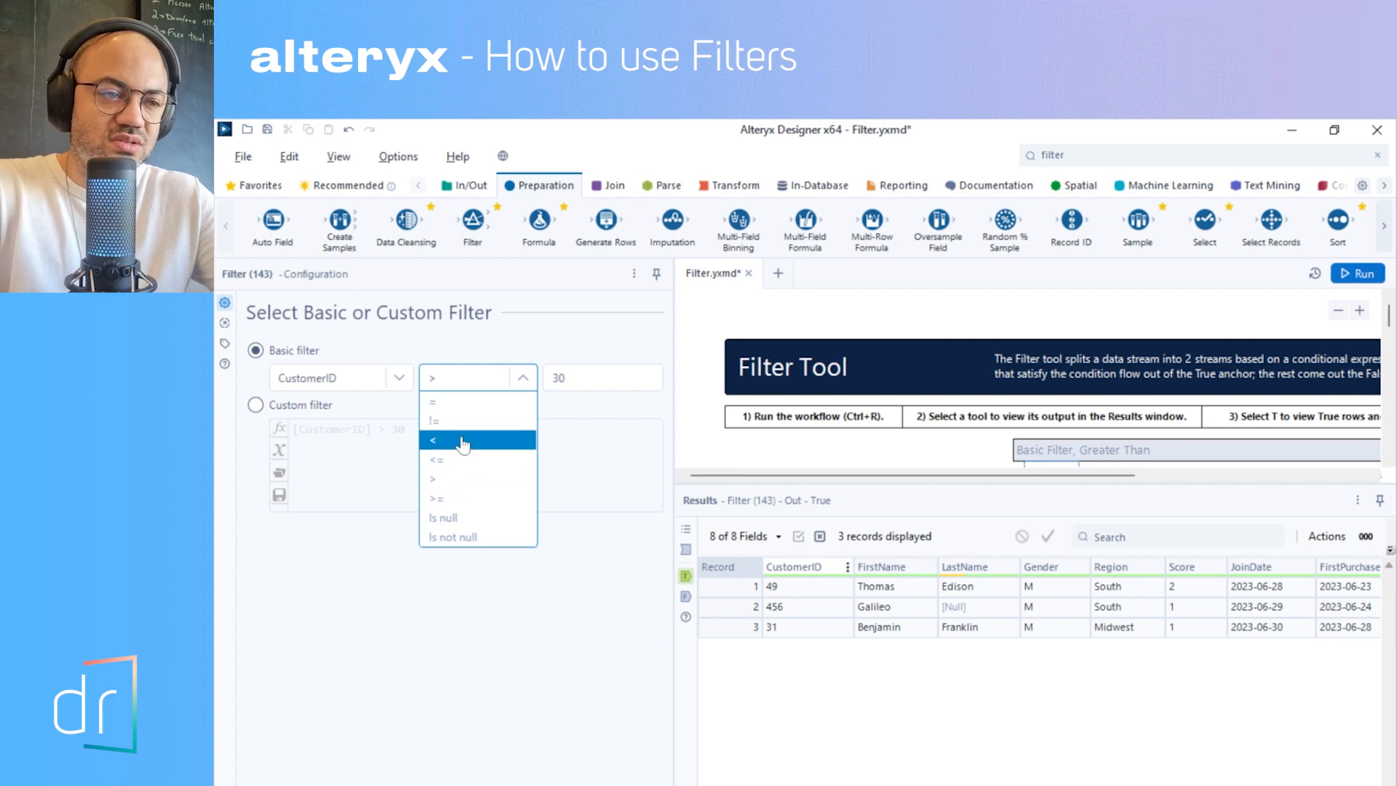
{"action": "left_click", "coordinate": [445, 406]}
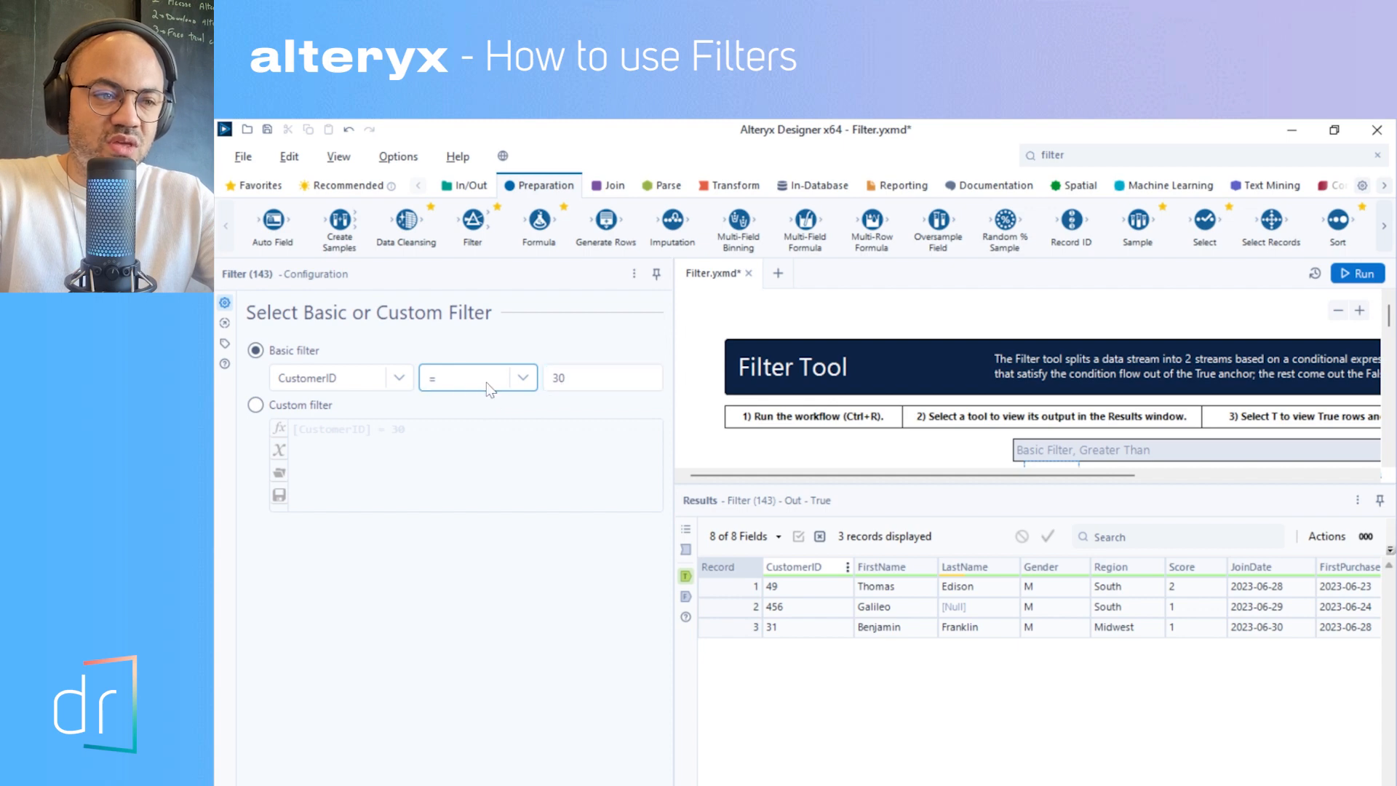
{"action": "double_click", "coordinate": [601, 384]}
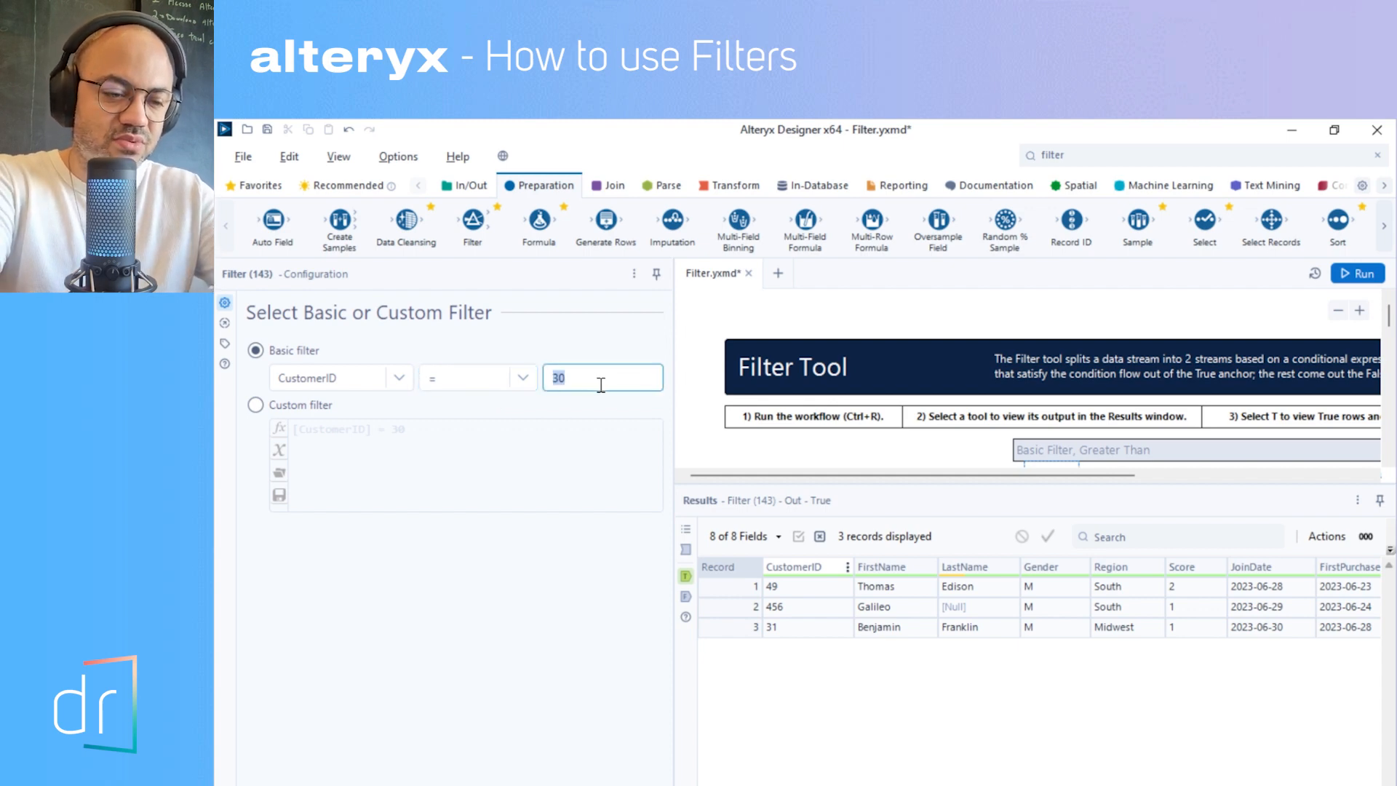
{"action": "type", "text": "49"}
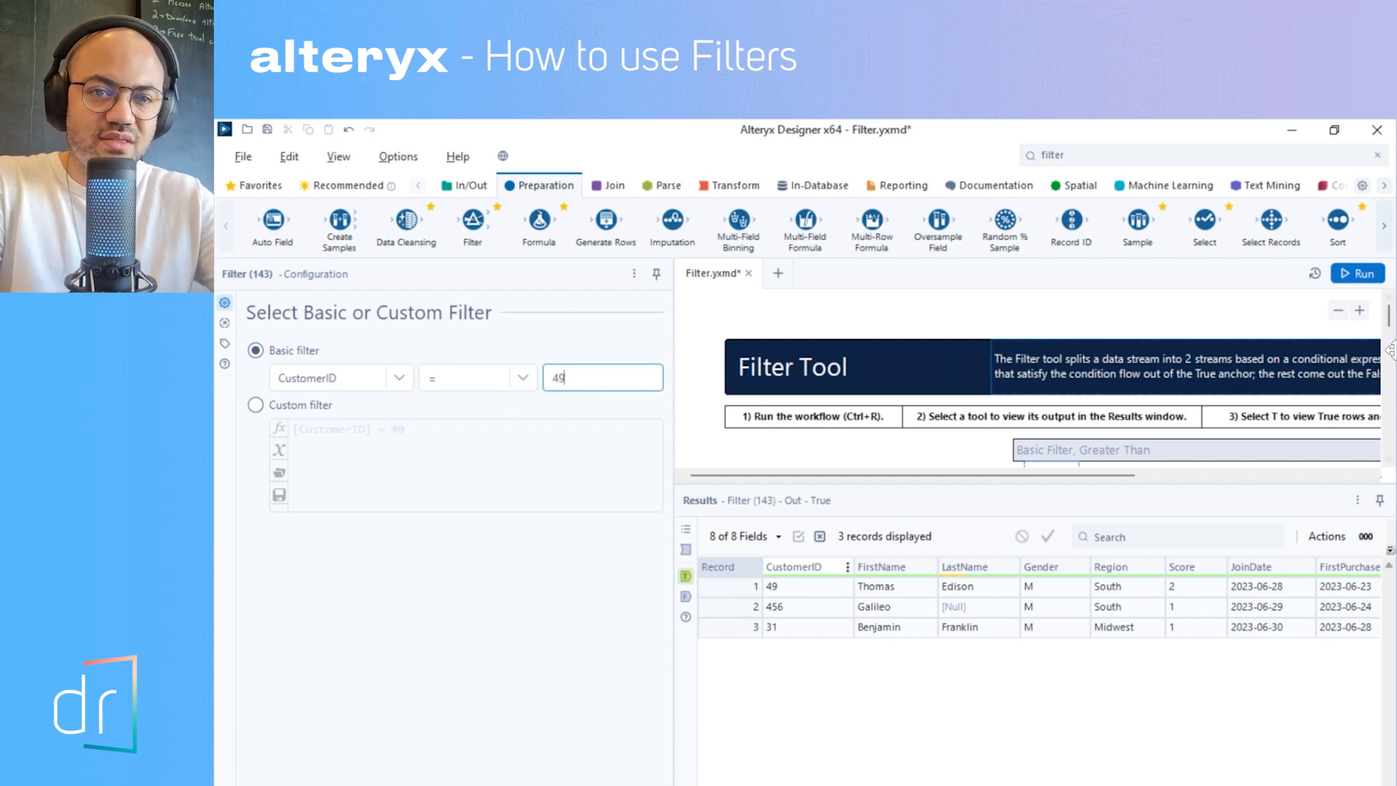
{"action": "left_click", "coordinate": [1359, 274]}
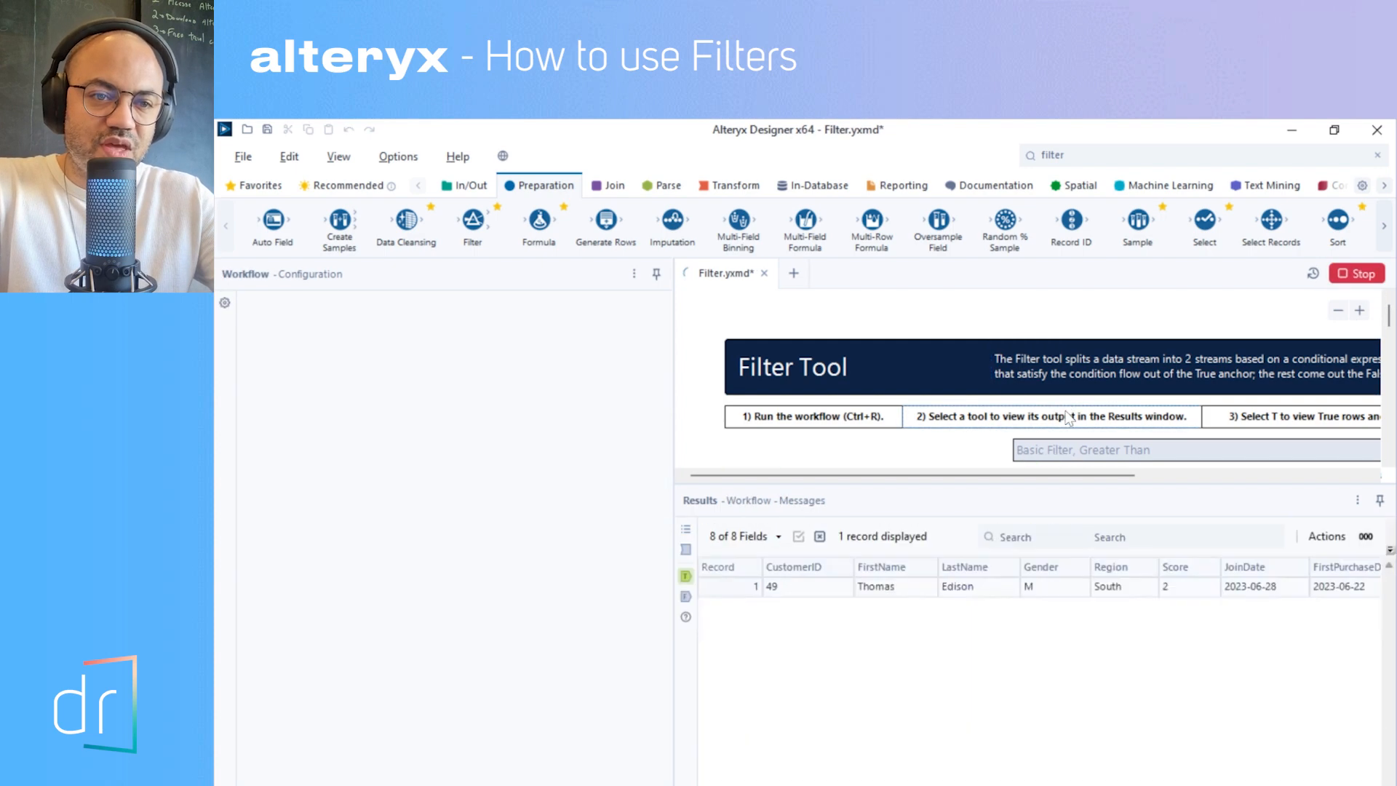
- Compare the true and false outputs of the CustomerID filter and select the record in the true output
{"action": "scroll", "coordinate": [1064, 411], "scroll_direction": "down", "scroll_amount": 2}
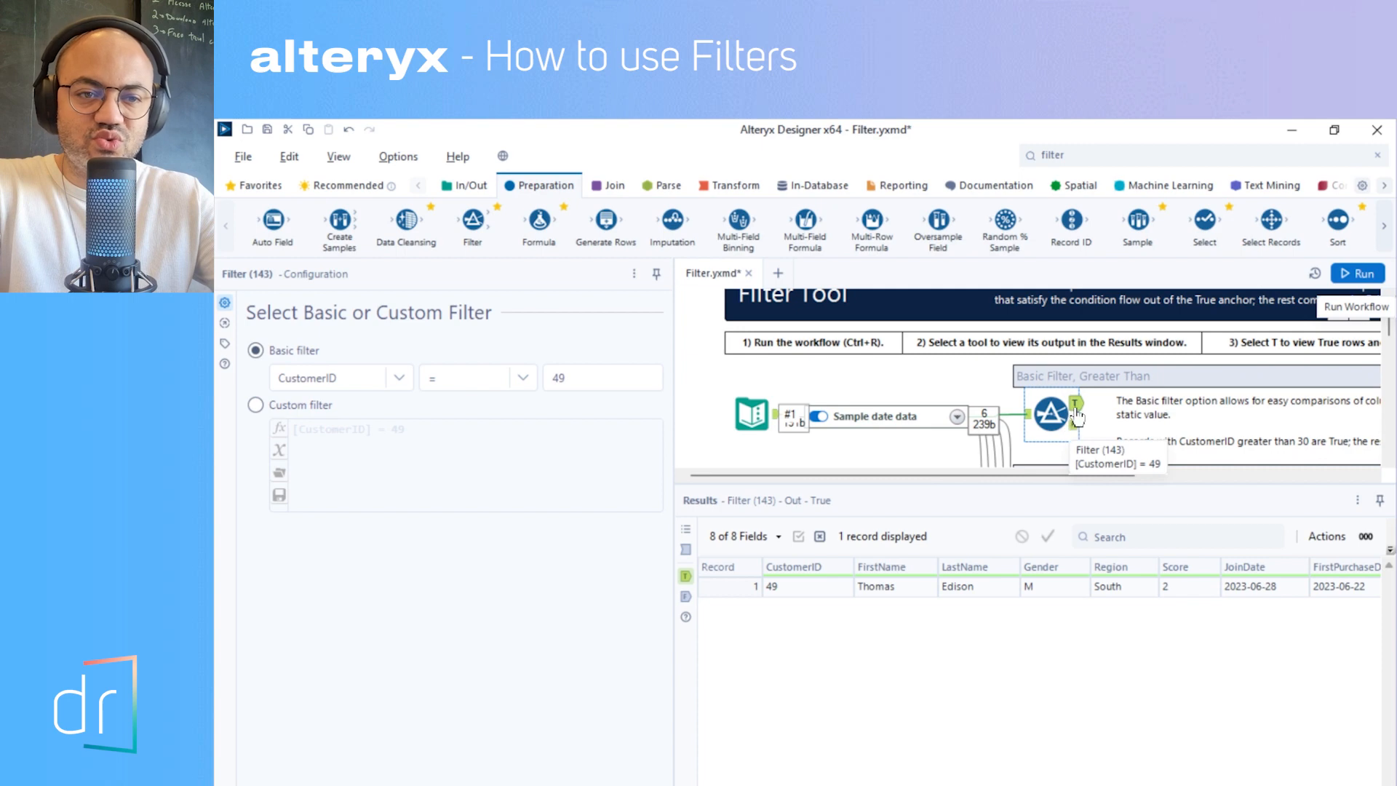
{"action": "left_click", "coordinate": [1076, 423]}
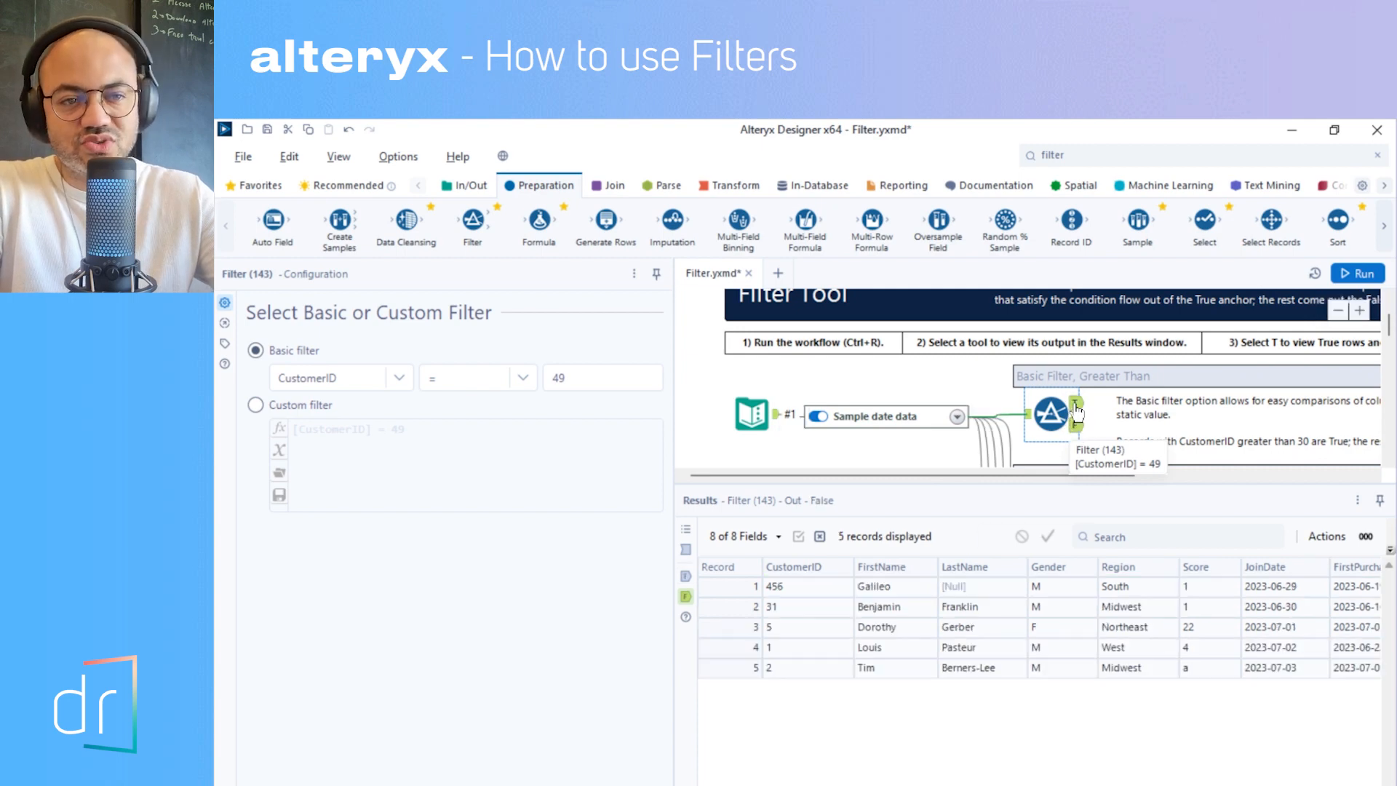
{"action": "left_click", "coordinate": [1076, 405]}
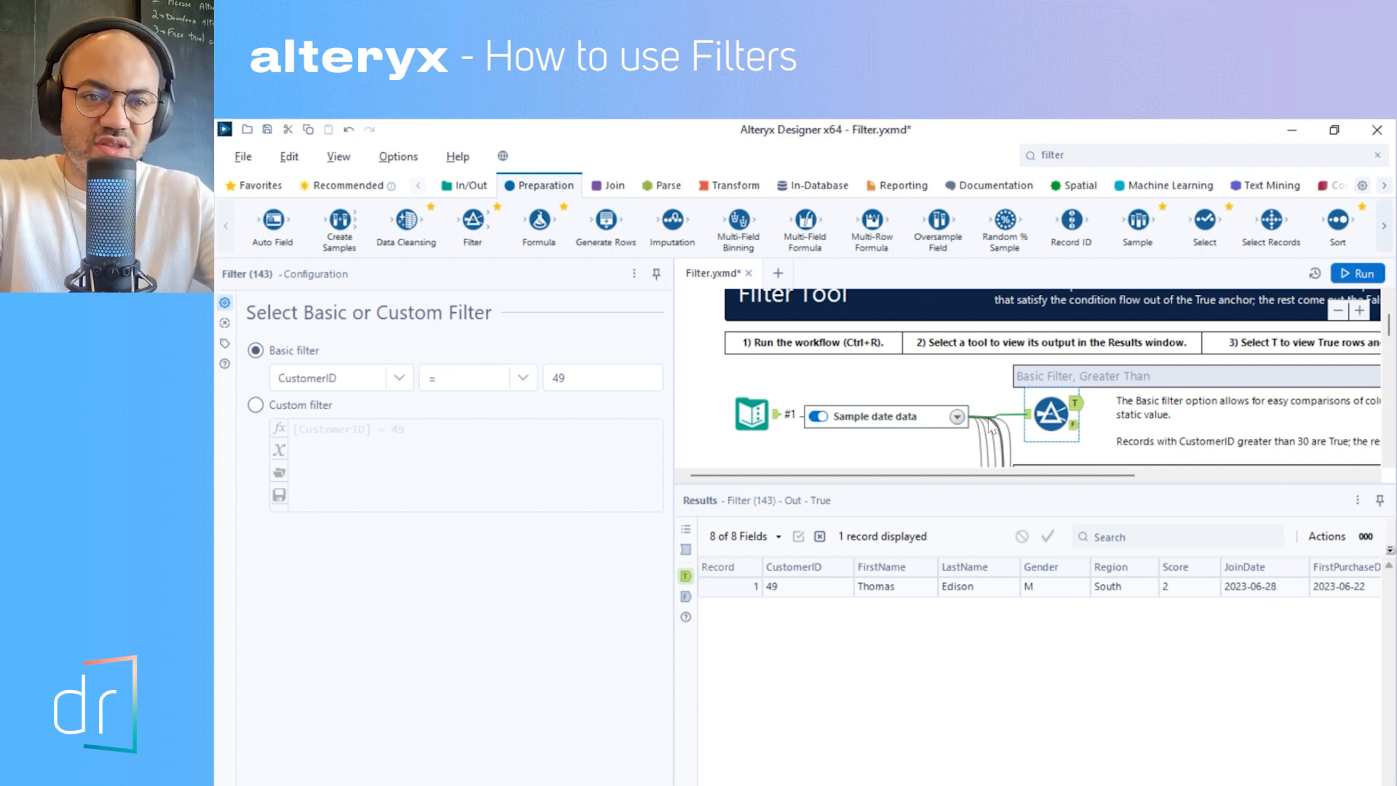
{"action": "left_click", "coordinate": [1075, 425]}
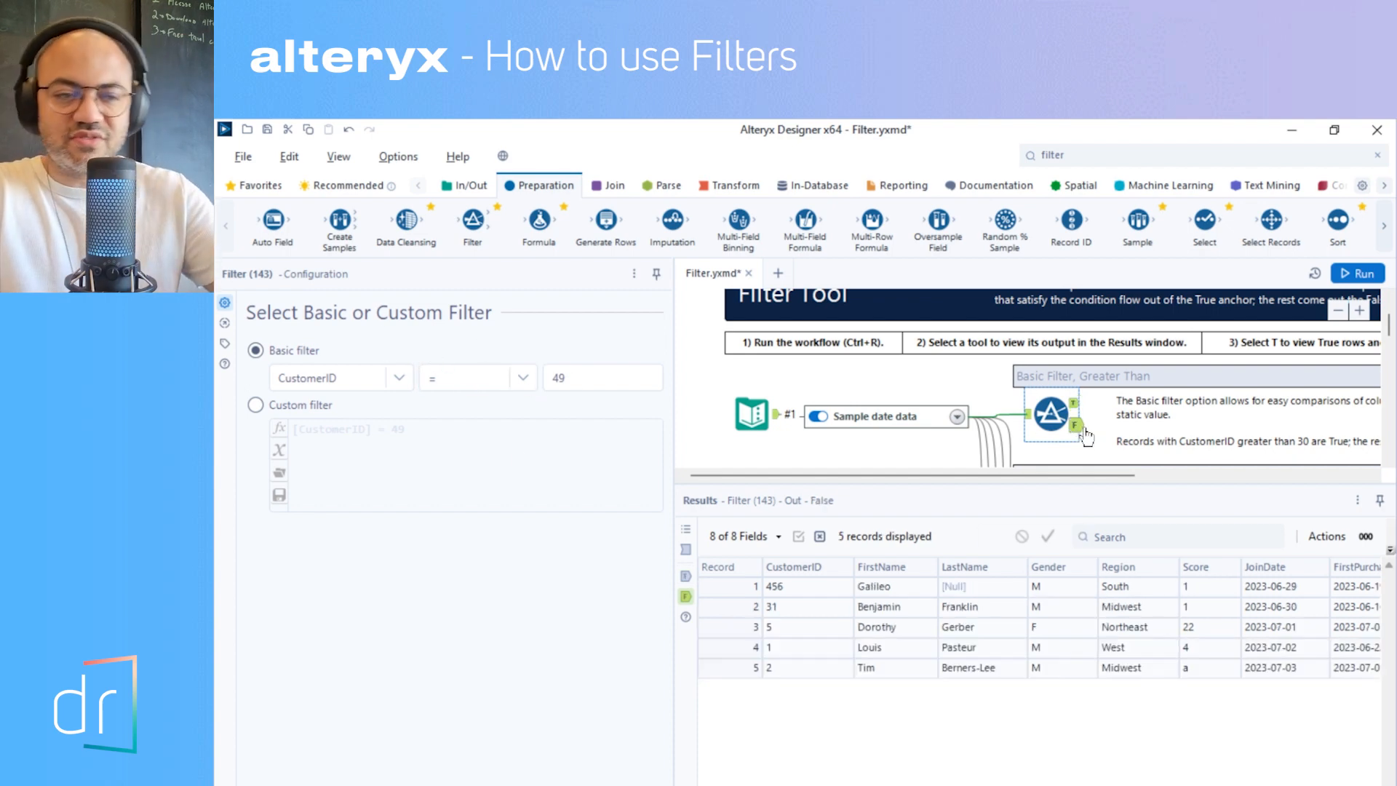
{"action": "left_click", "coordinate": [1077, 407]}
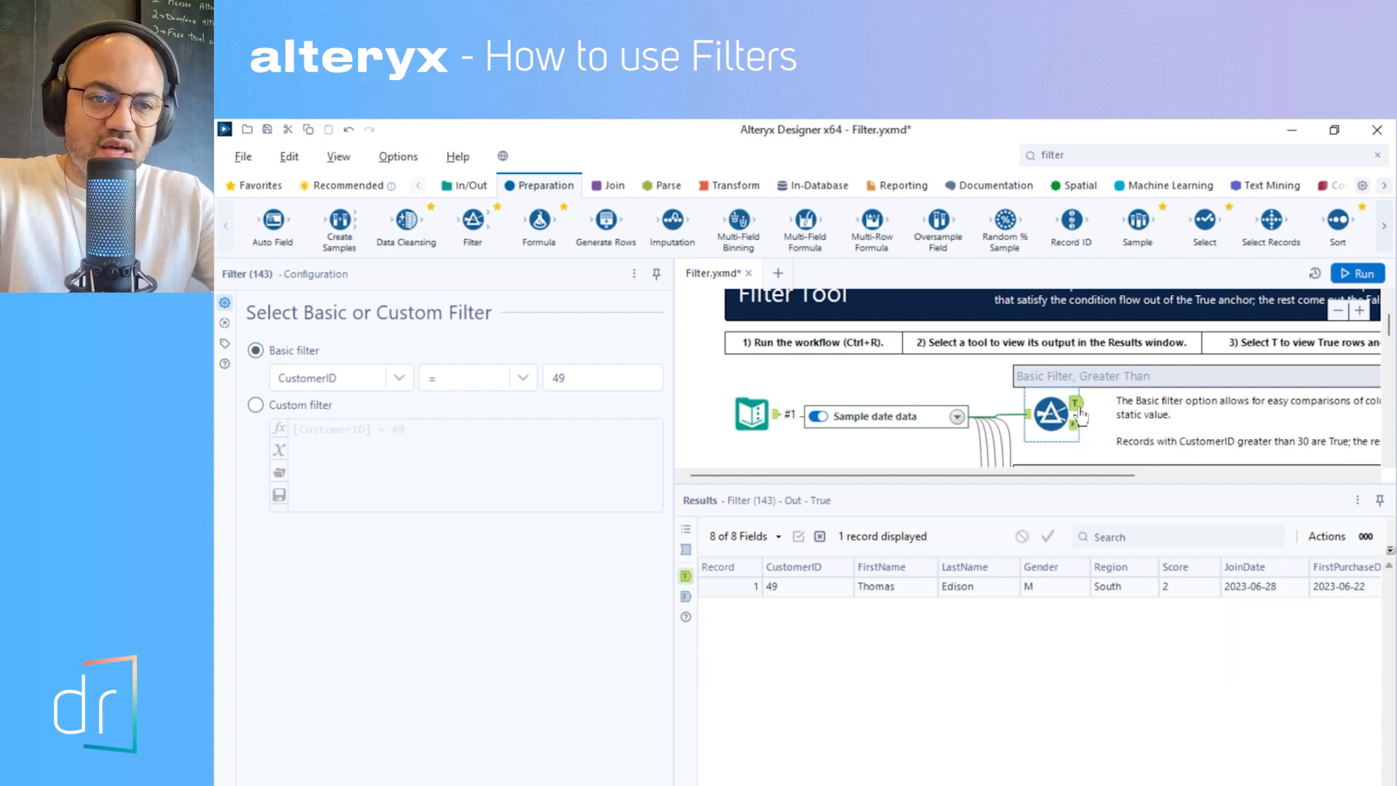
{"action": "left_click", "coordinate": [747, 590]}
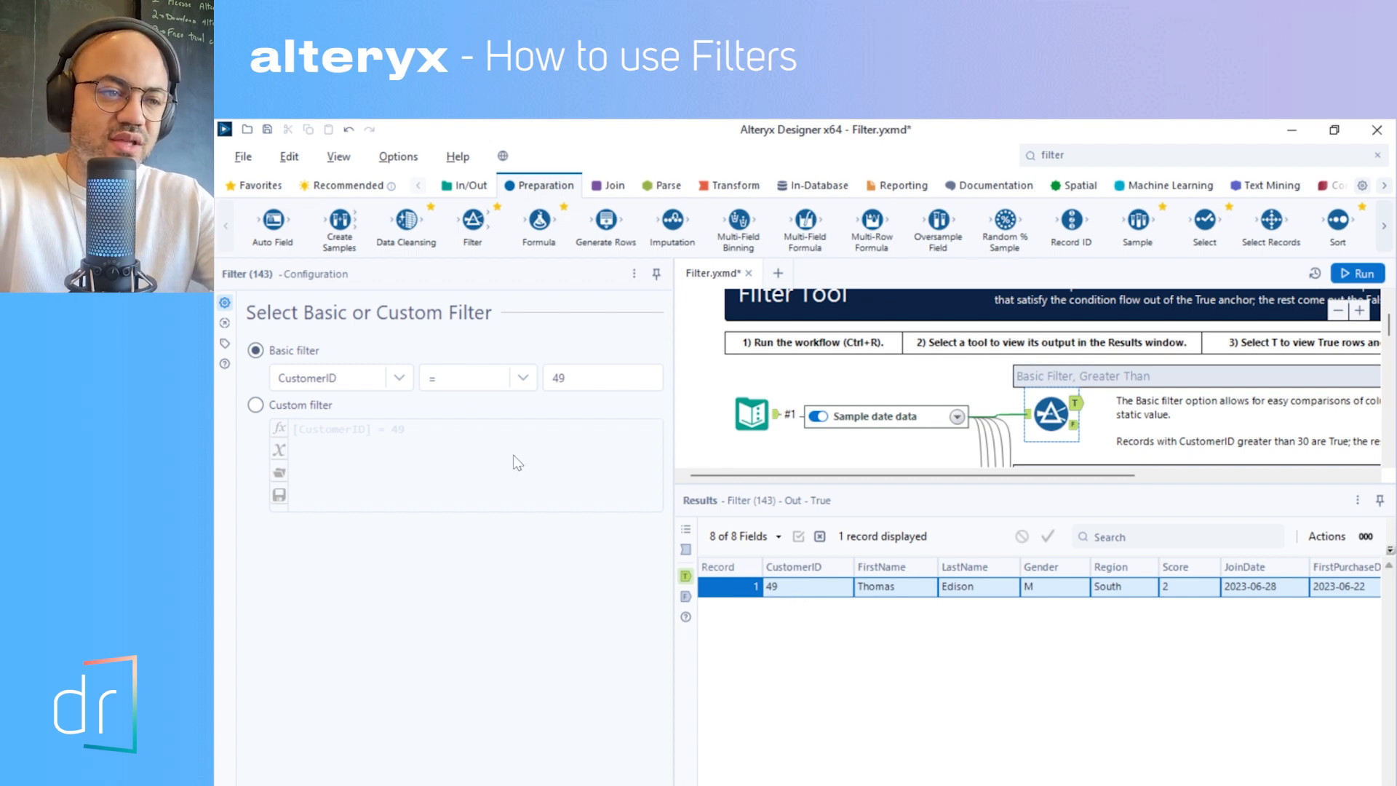
- Change the CustomerID filter's operator to !=, run the workflow, and check both the false and true outputs
{"action": "left_click", "coordinate": [480, 378]}
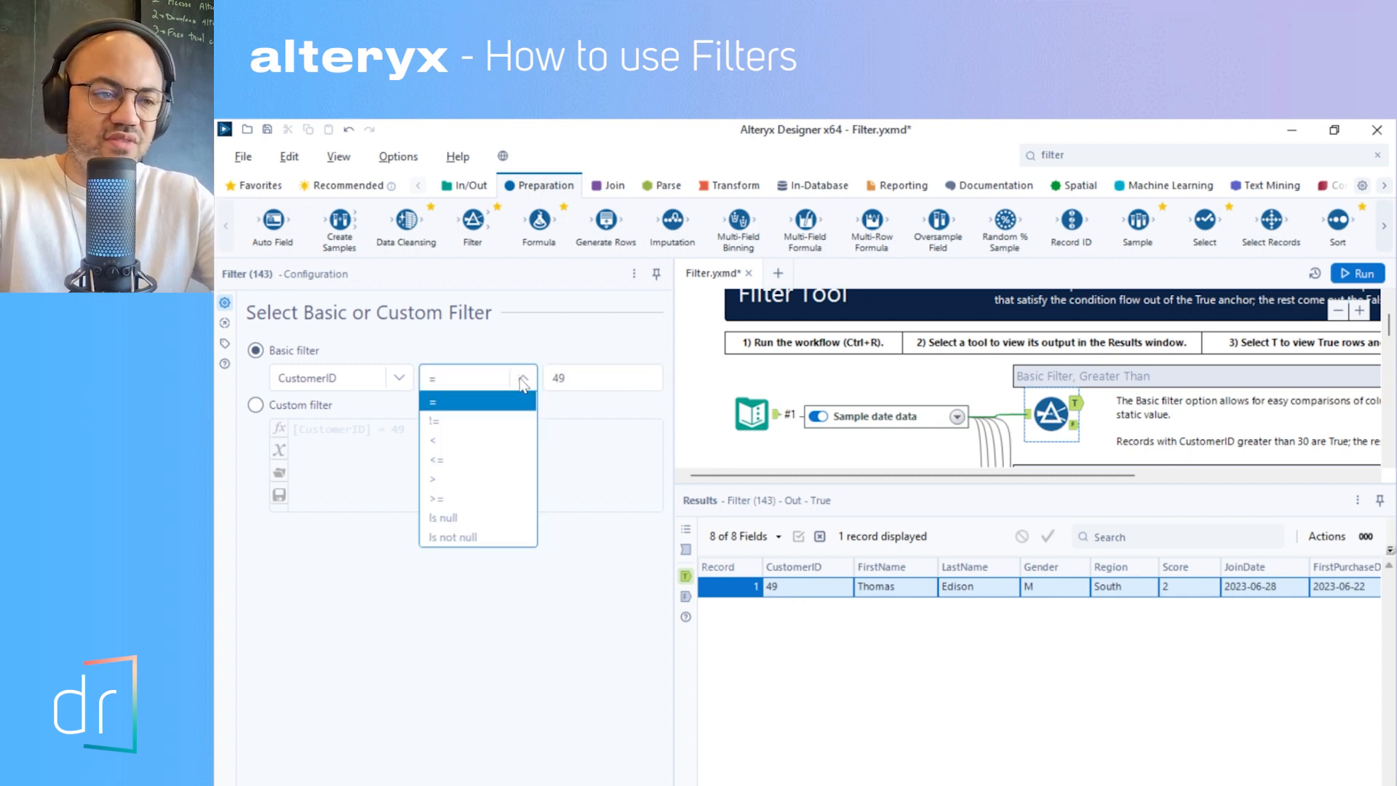
{"action": "left_click", "coordinate": [494, 424]}
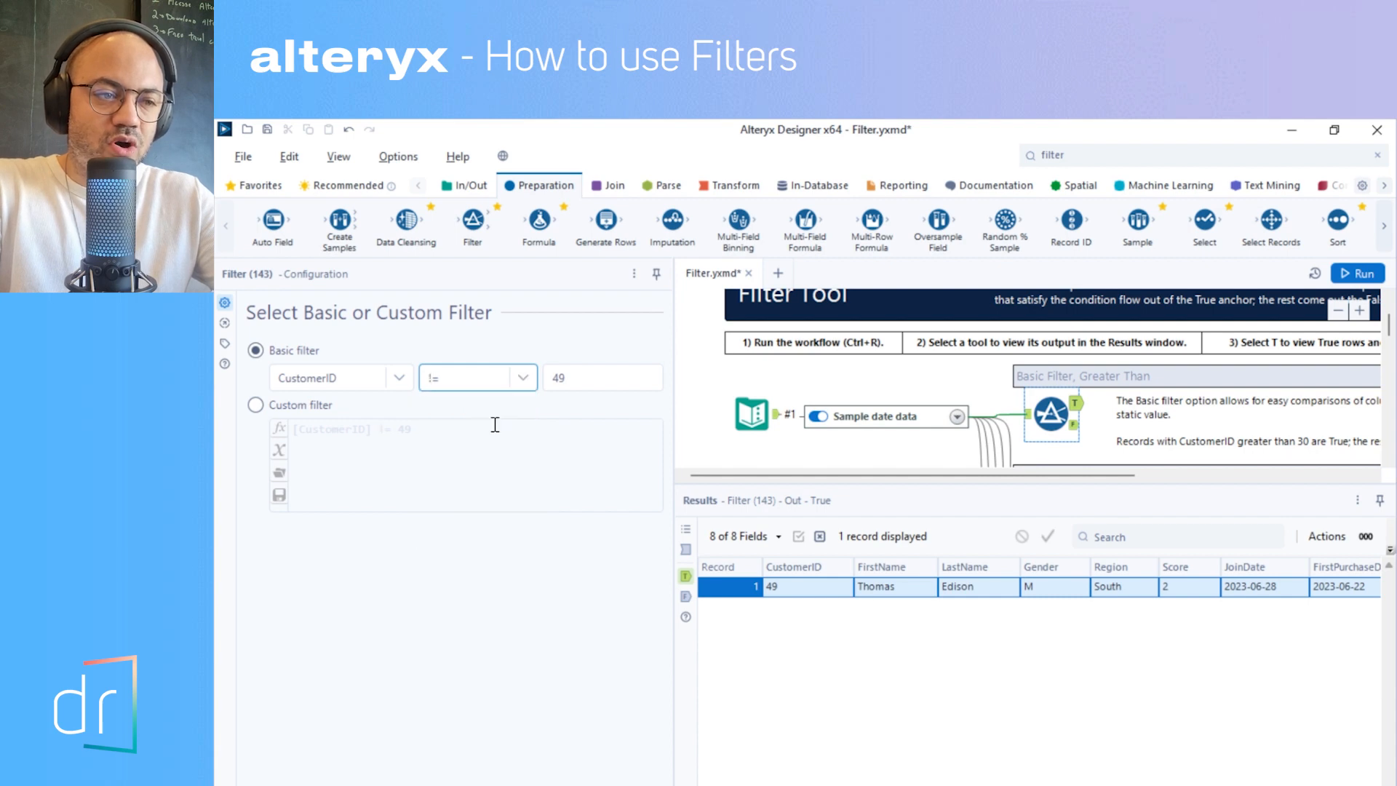
{"action": "left_click", "coordinate": [1358, 273]}
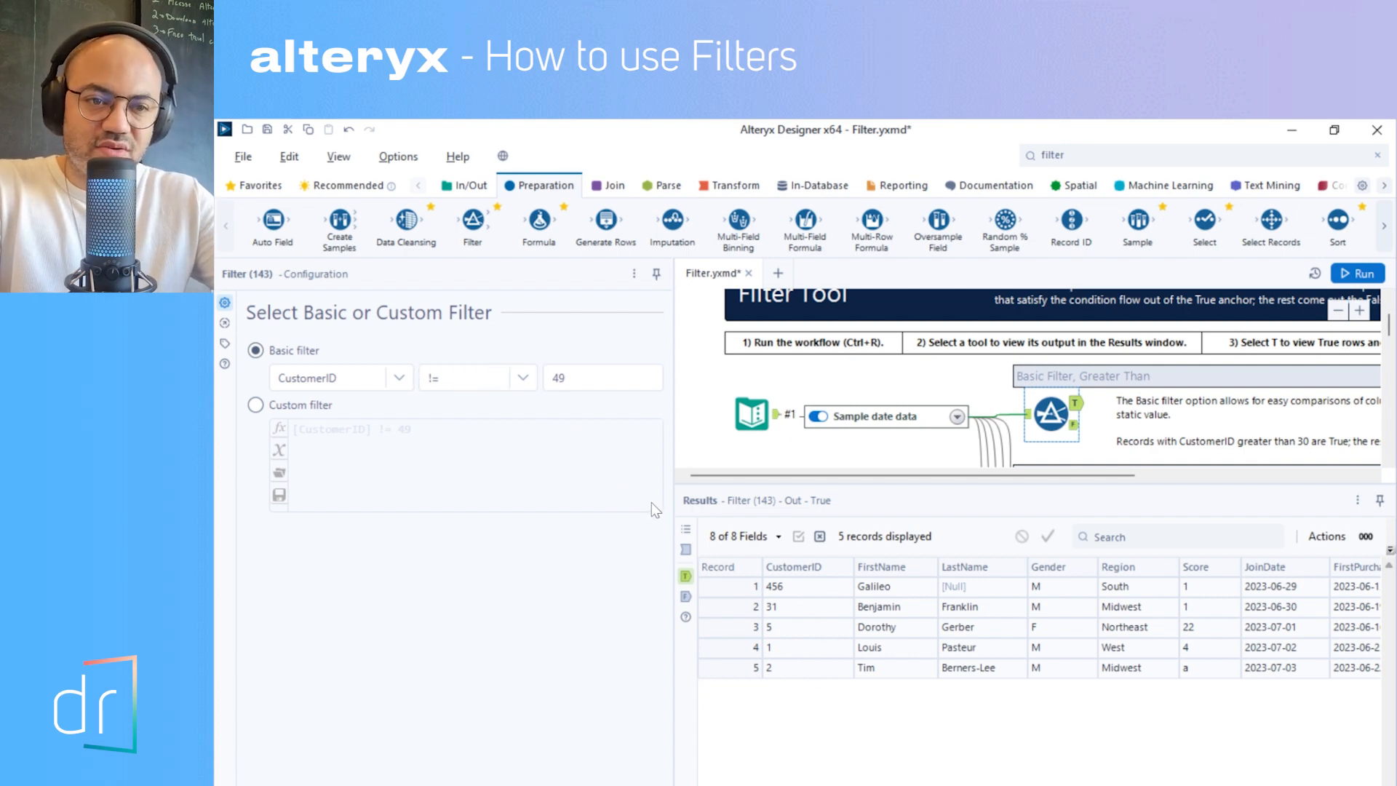
{"action": "left_click", "coordinate": [1074, 425]}
{"action": "left_click", "coordinate": [1077, 405]}
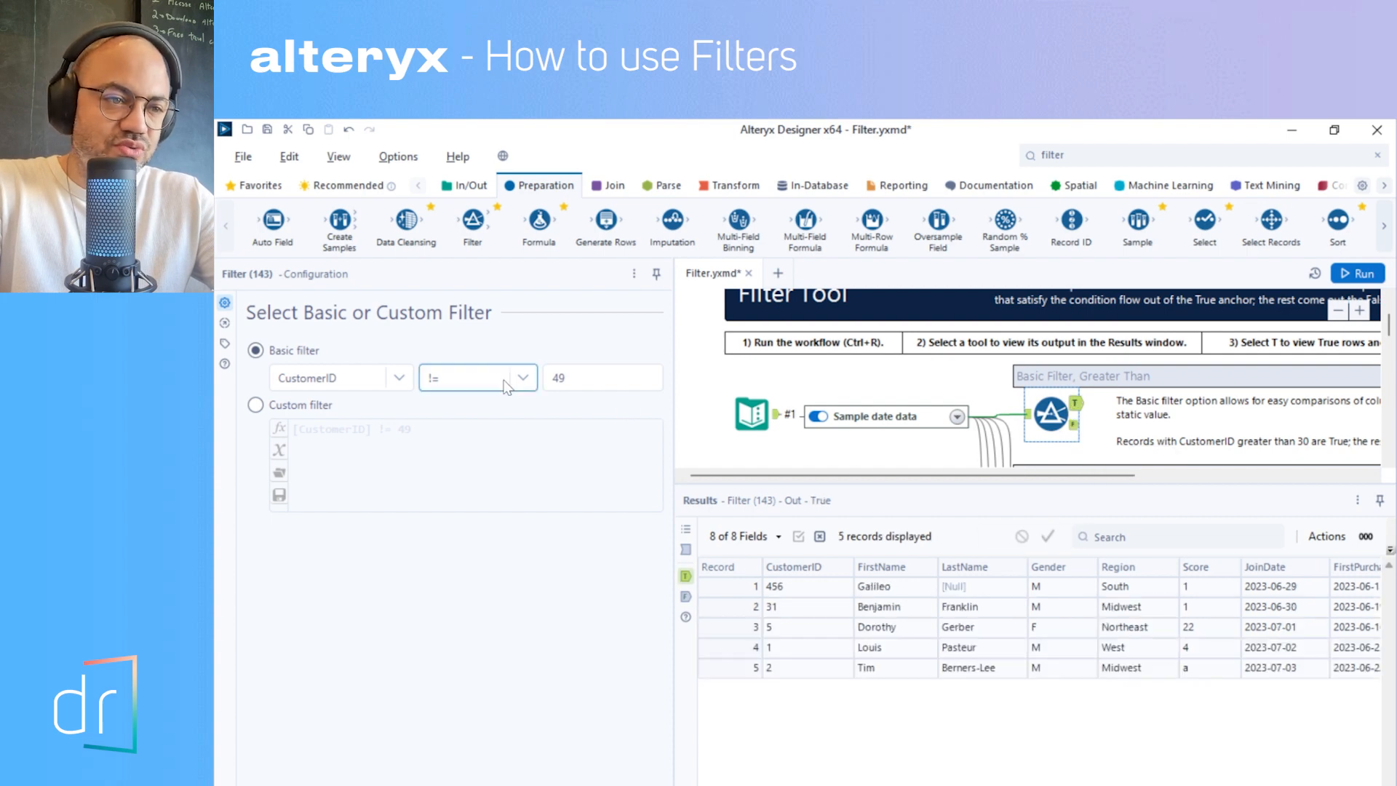
- Set the CustomerID filter's operator to >, run the workflow, and view its true and false outputs
{"action": "left_click", "coordinate": [466, 377]}
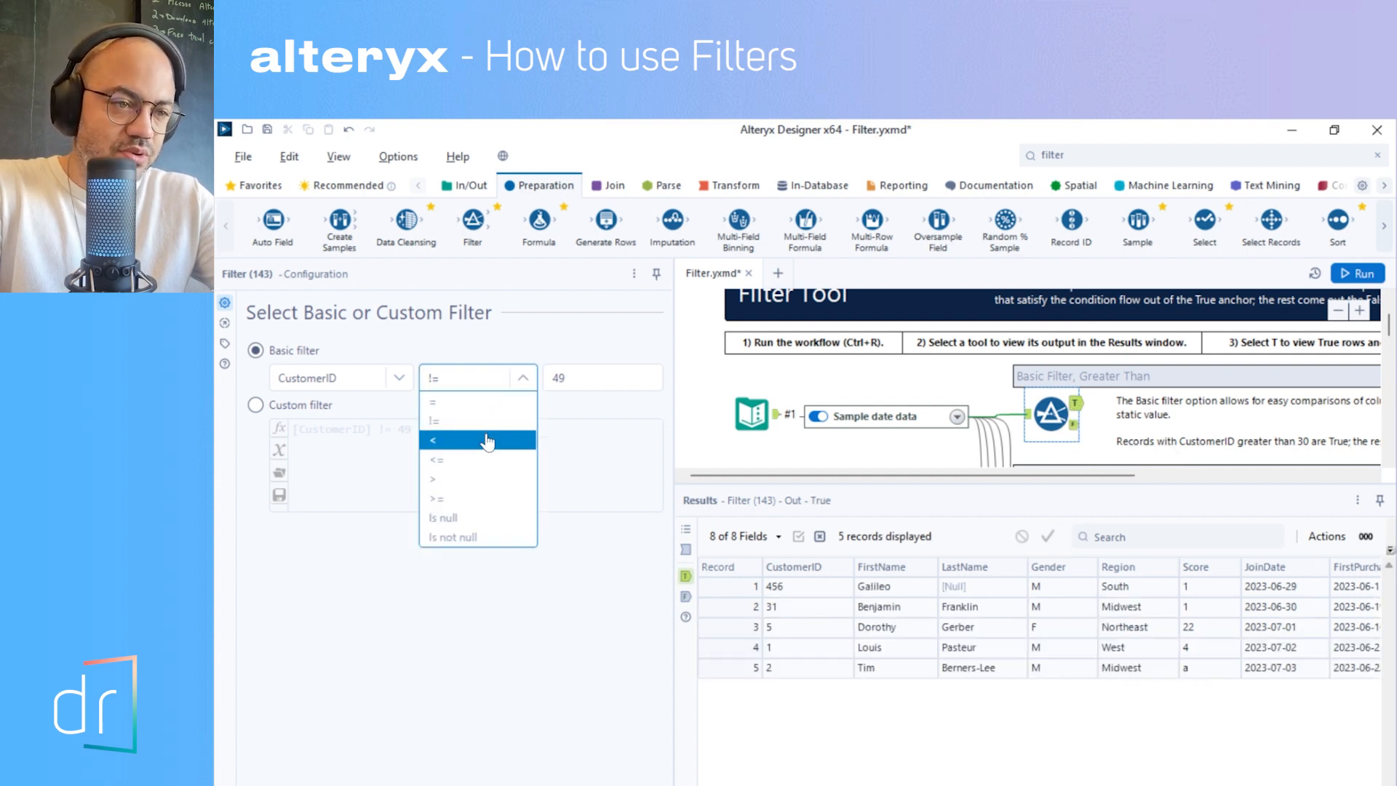
{"action": "left_click", "coordinate": [475, 480]}
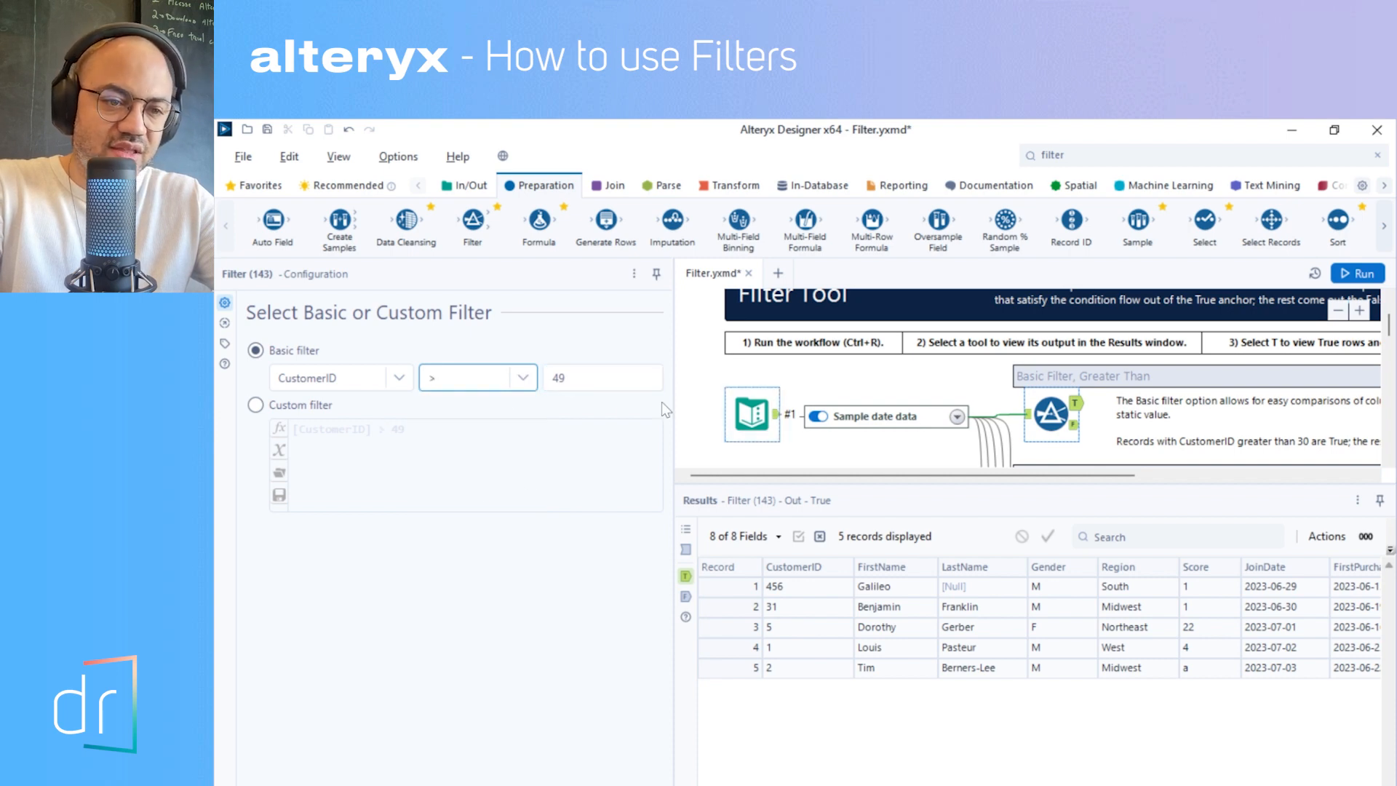
{"action": "left_click", "coordinate": [1358, 273]}
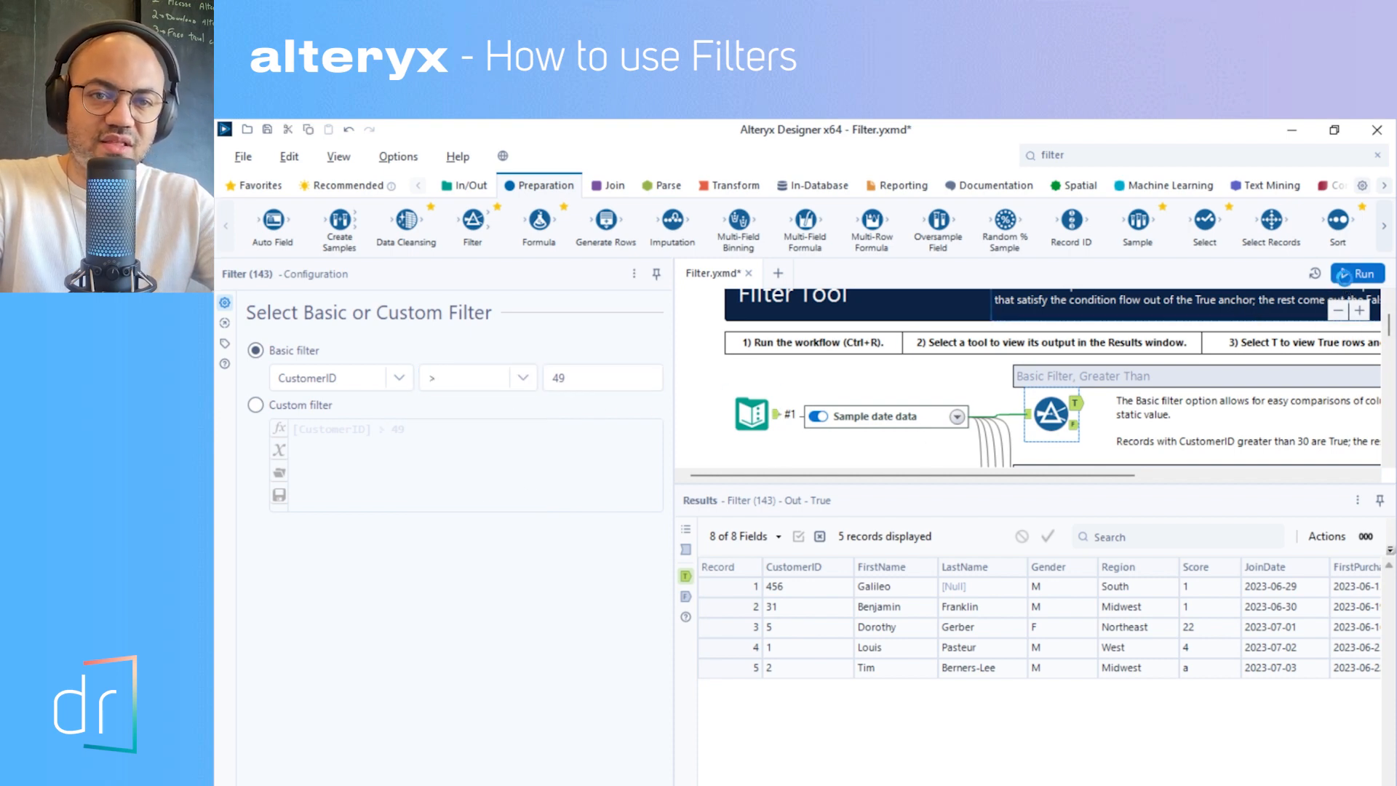
{"action": "left_click", "coordinate": [1075, 404]}
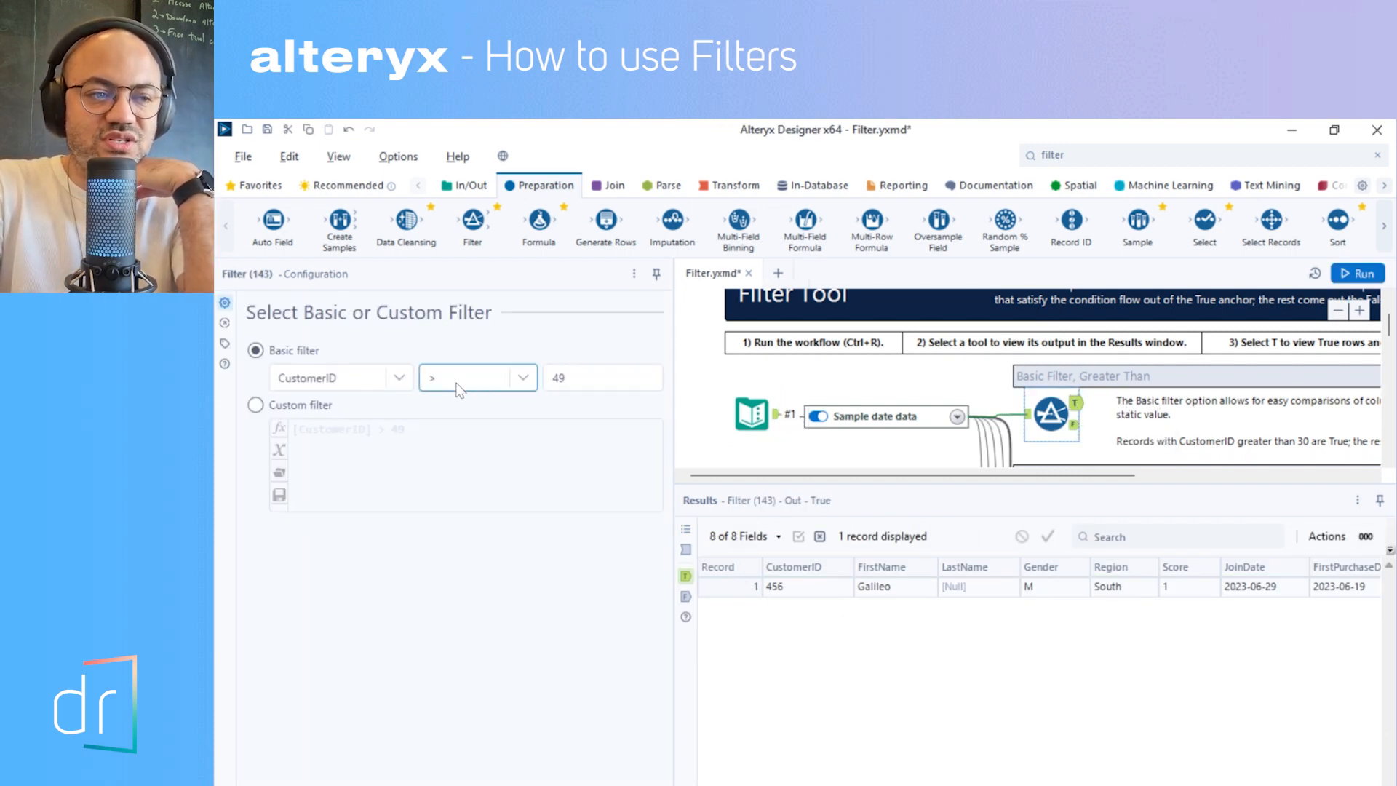
{"action": "left_click", "coordinate": [560, 381]}
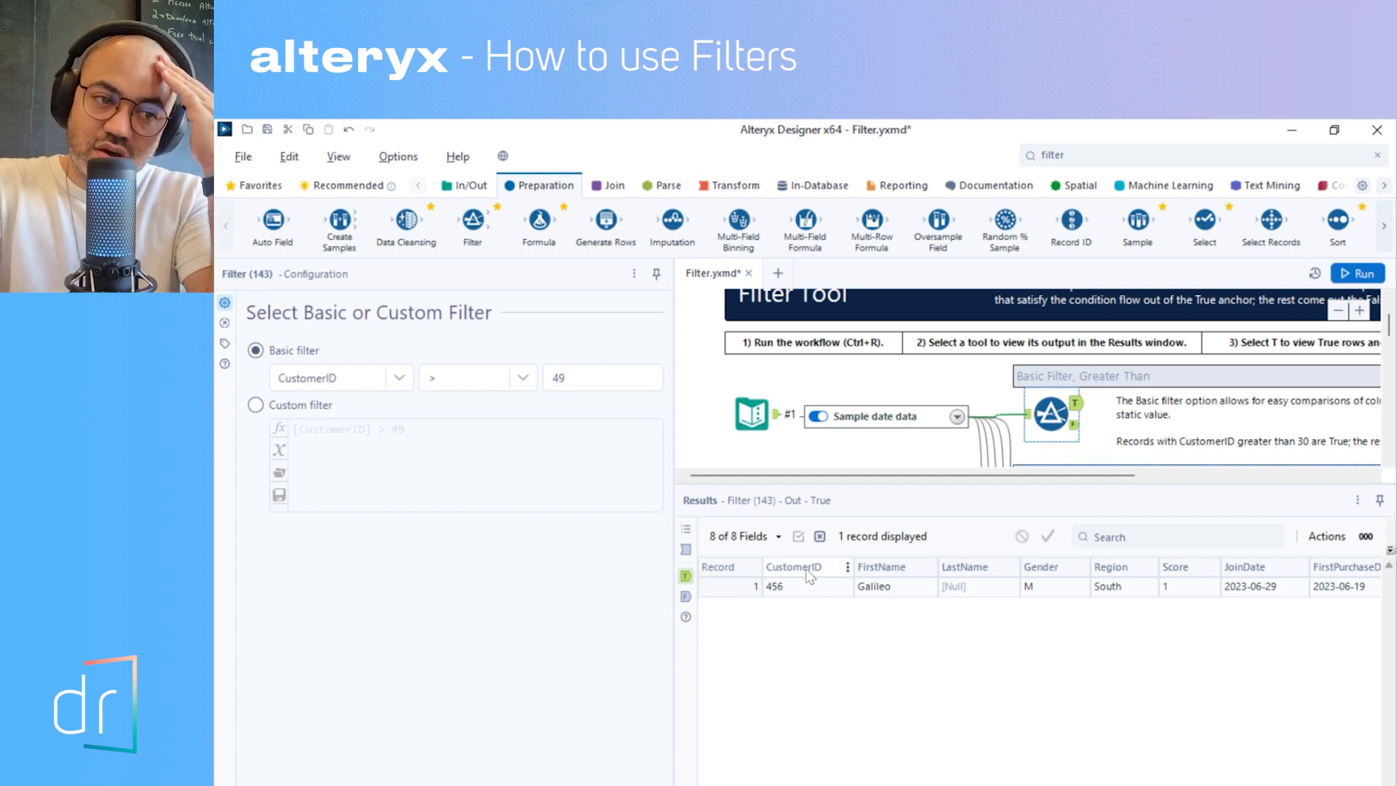
{"action": "left_click", "coordinate": [1074, 425]}
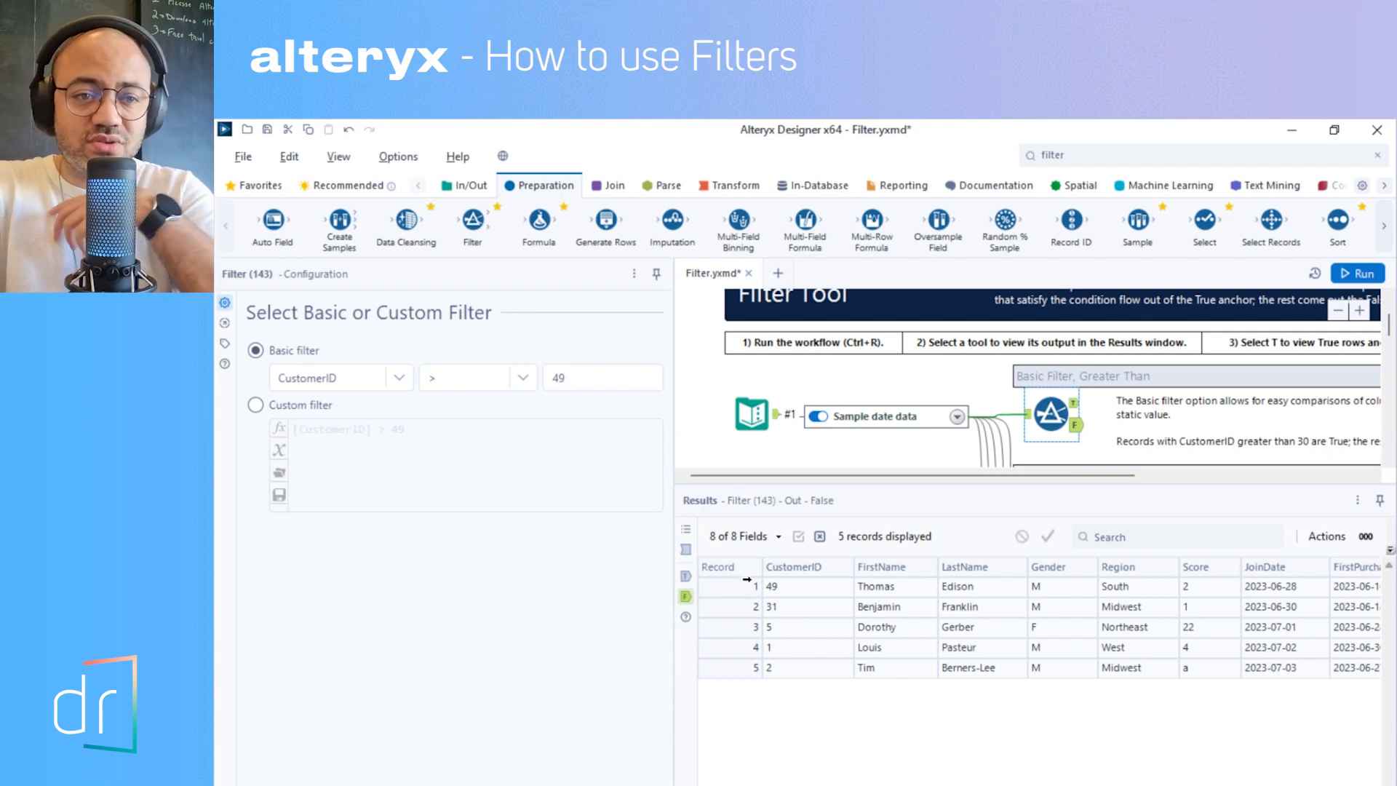
- Set the CustomerID filter's operator to >=, run the workflow, and view the false output
{"action": "left_click", "coordinate": [478, 384]}
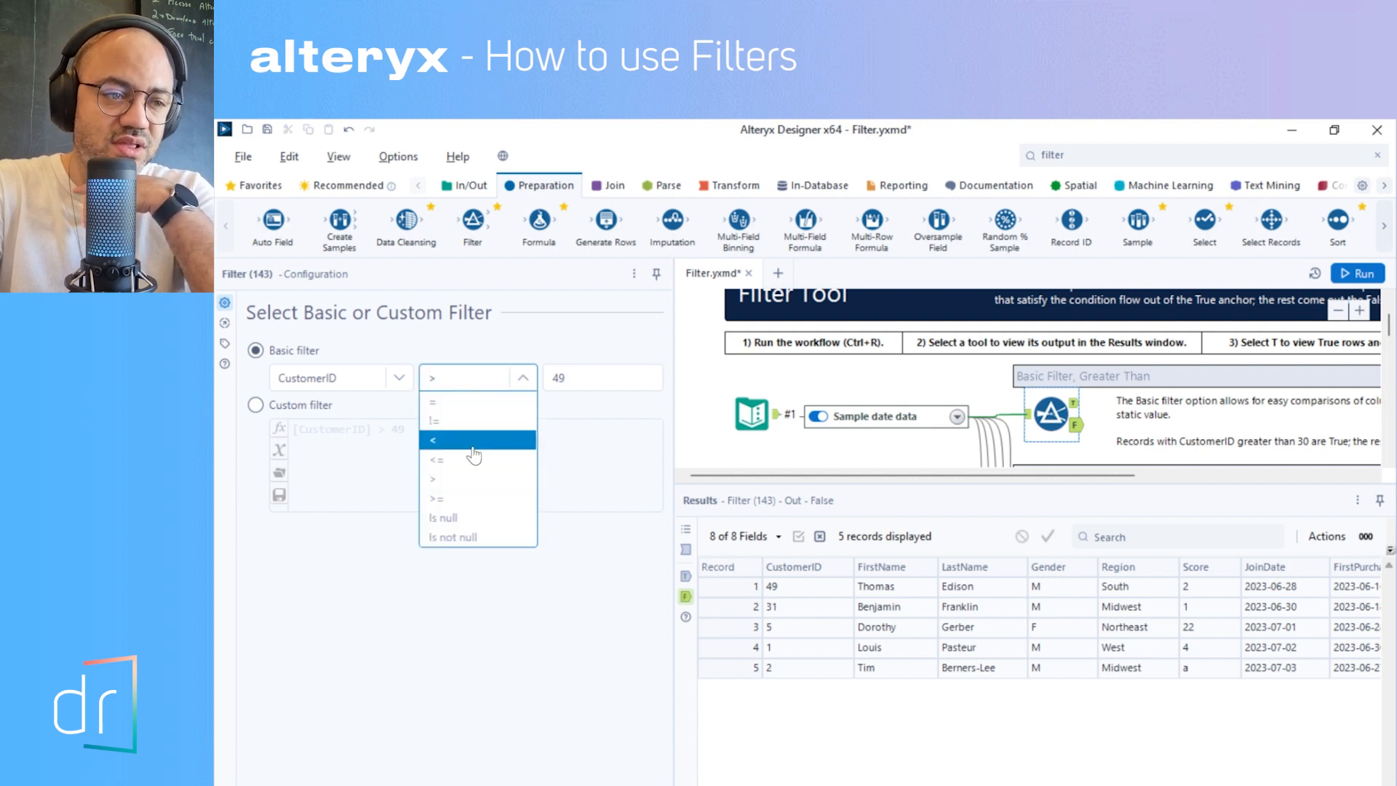
{"action": "left_click", "coordinate": [484, 501]}
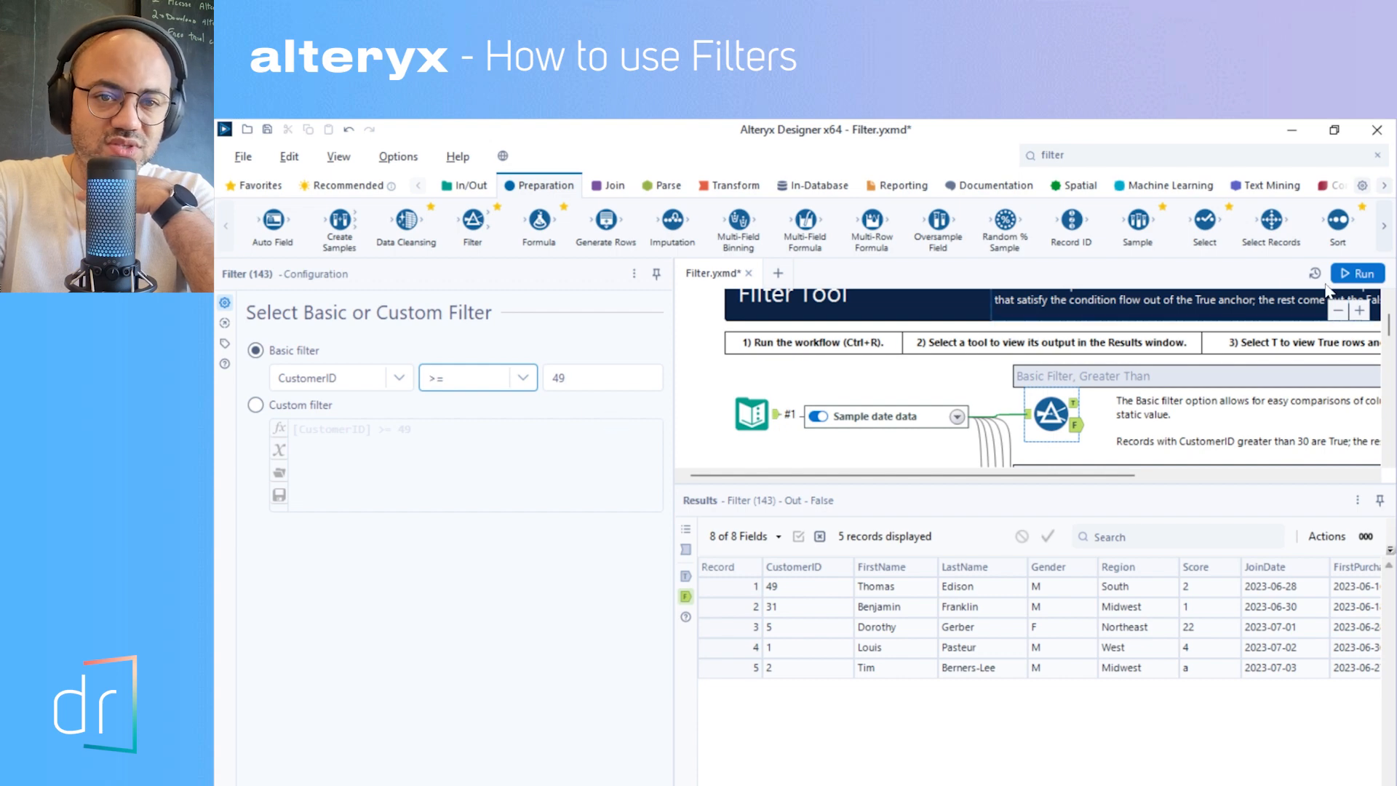
{"action": "left_click", "coordinate": [1358, 274]}
{"action": "left_click", "coordinate": [1071, 428]}
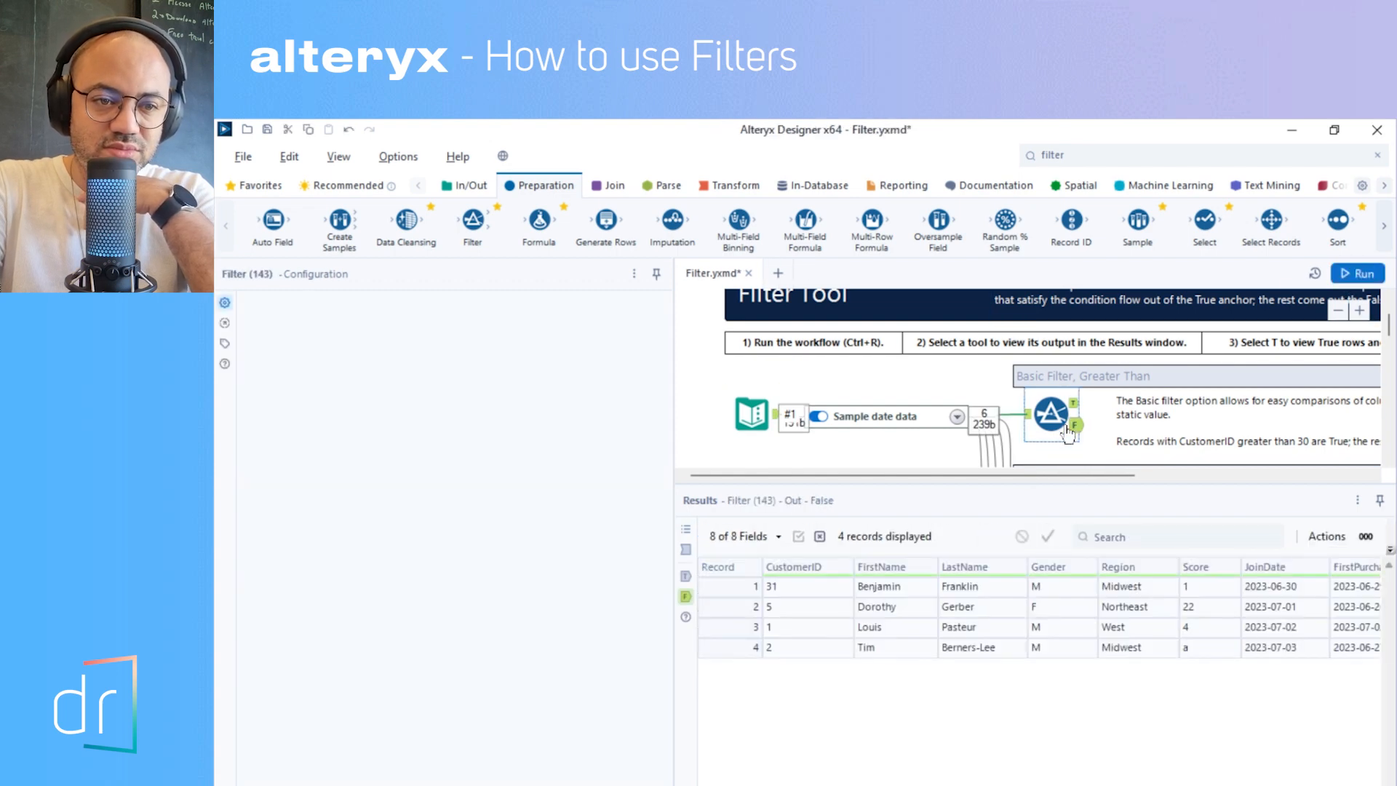
- View the CustomerID filter's true output and change the basic filter condition to FirstName Equals Galileo
{"action": "left_click", "coordinate": [1073, 402]}
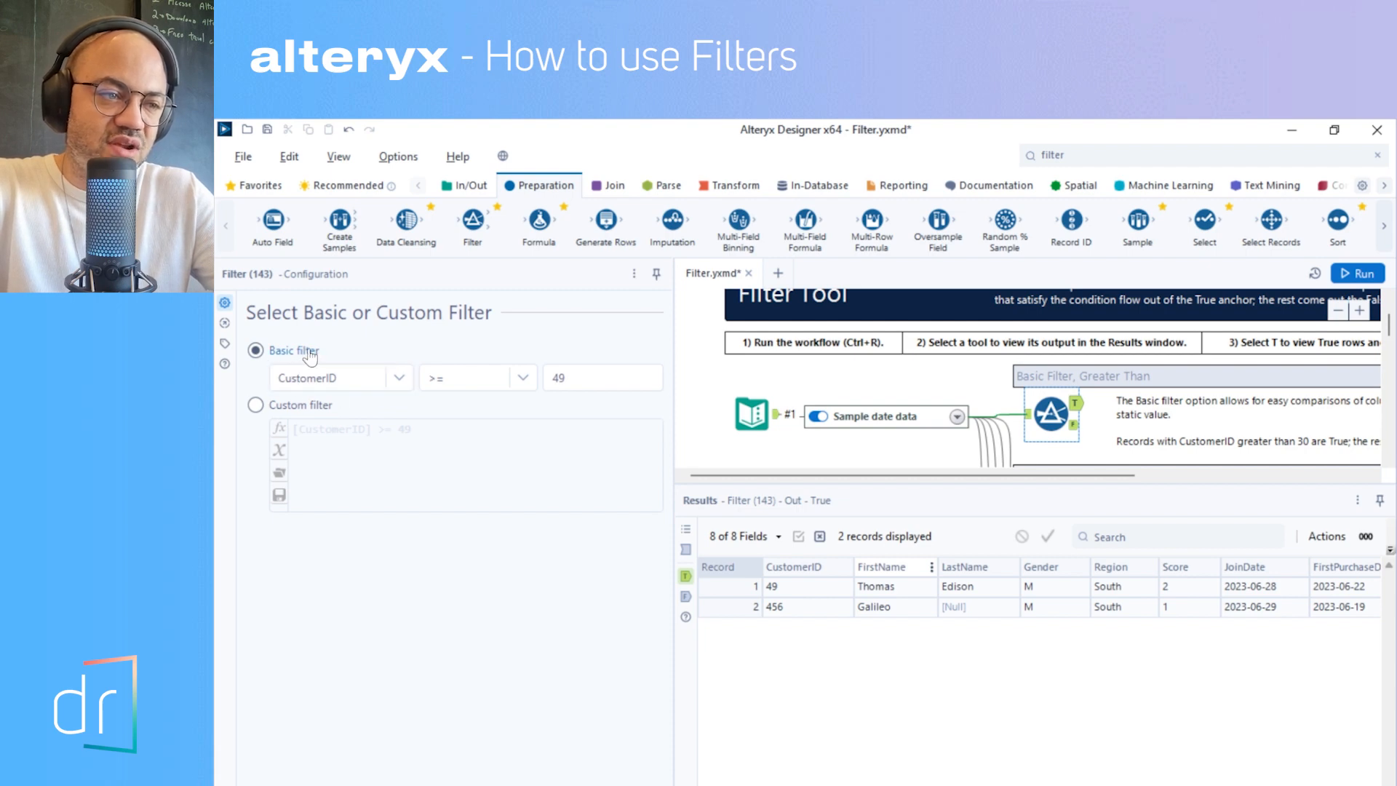
{"action": "left_click", "coordinate": [359, 377]}
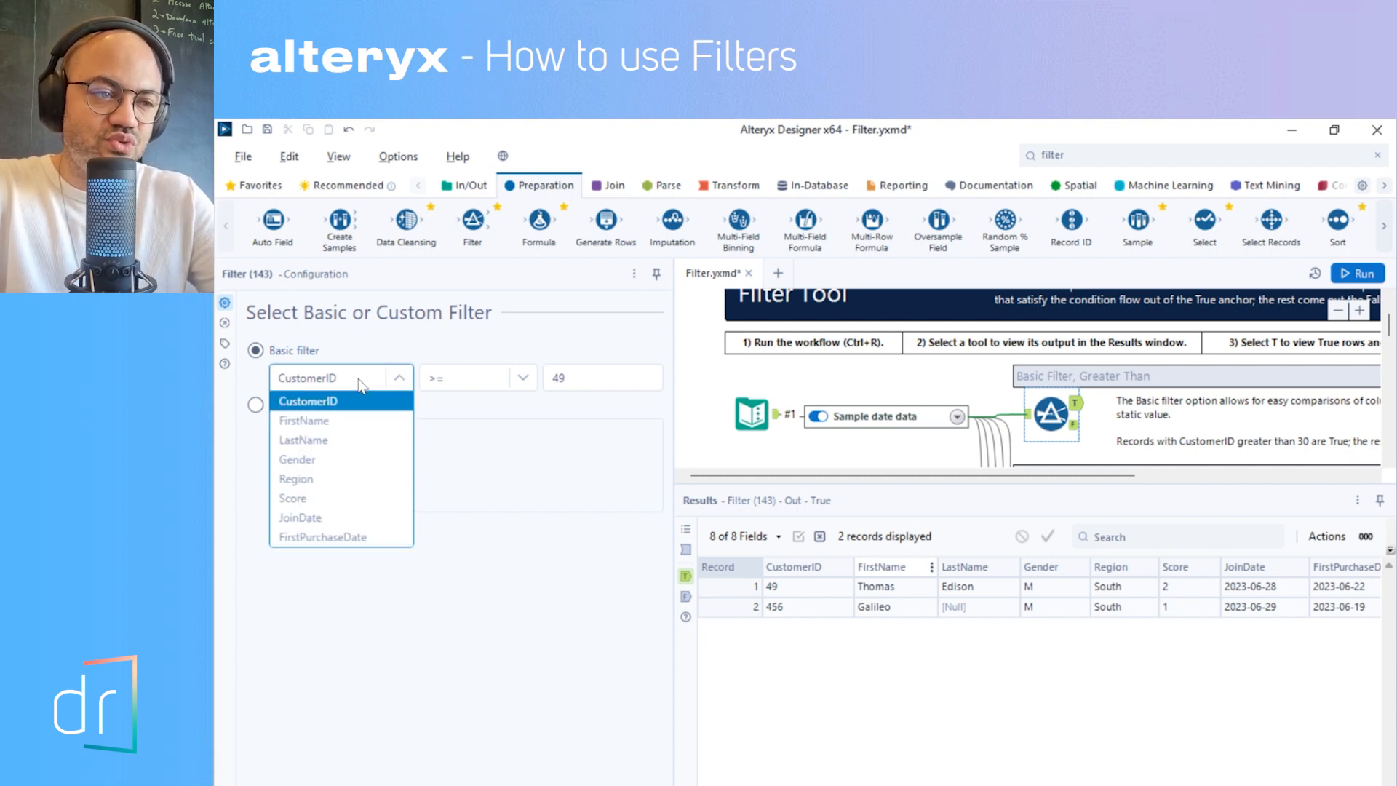
{"action": "left_click", "coordinate": [338, 421]}
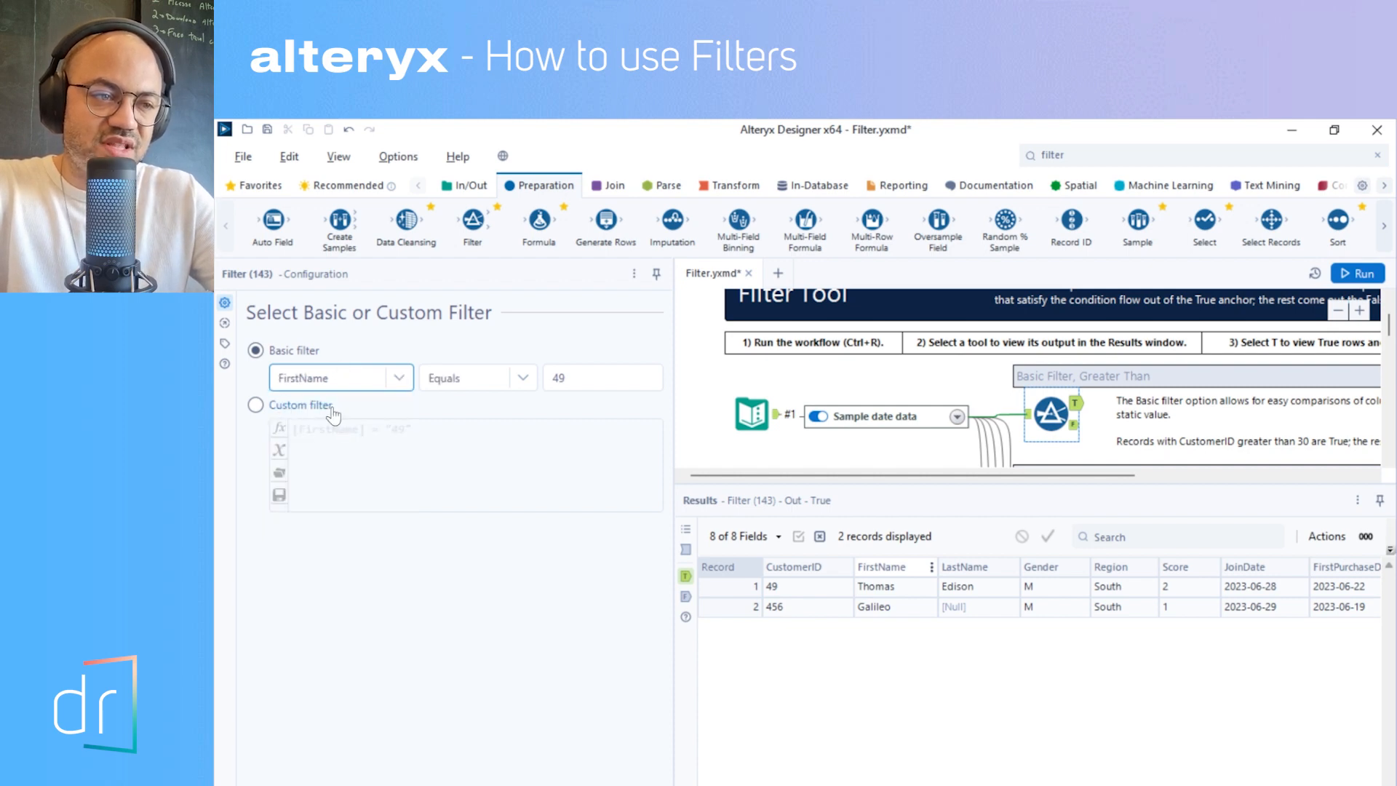
{"action": "left_click", "coordinate": [494, 379]}
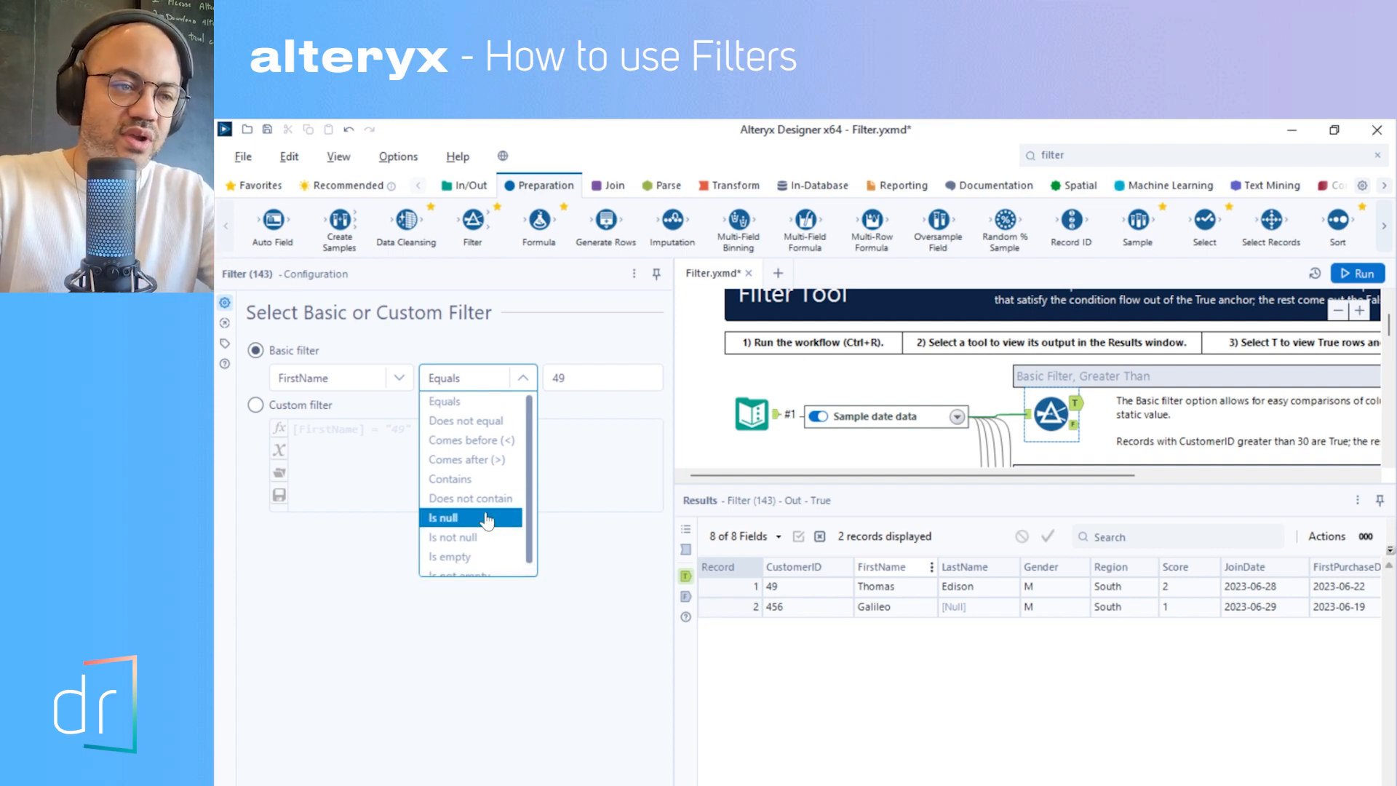
{"action": "left_click", "coordinate": [459, 407]}
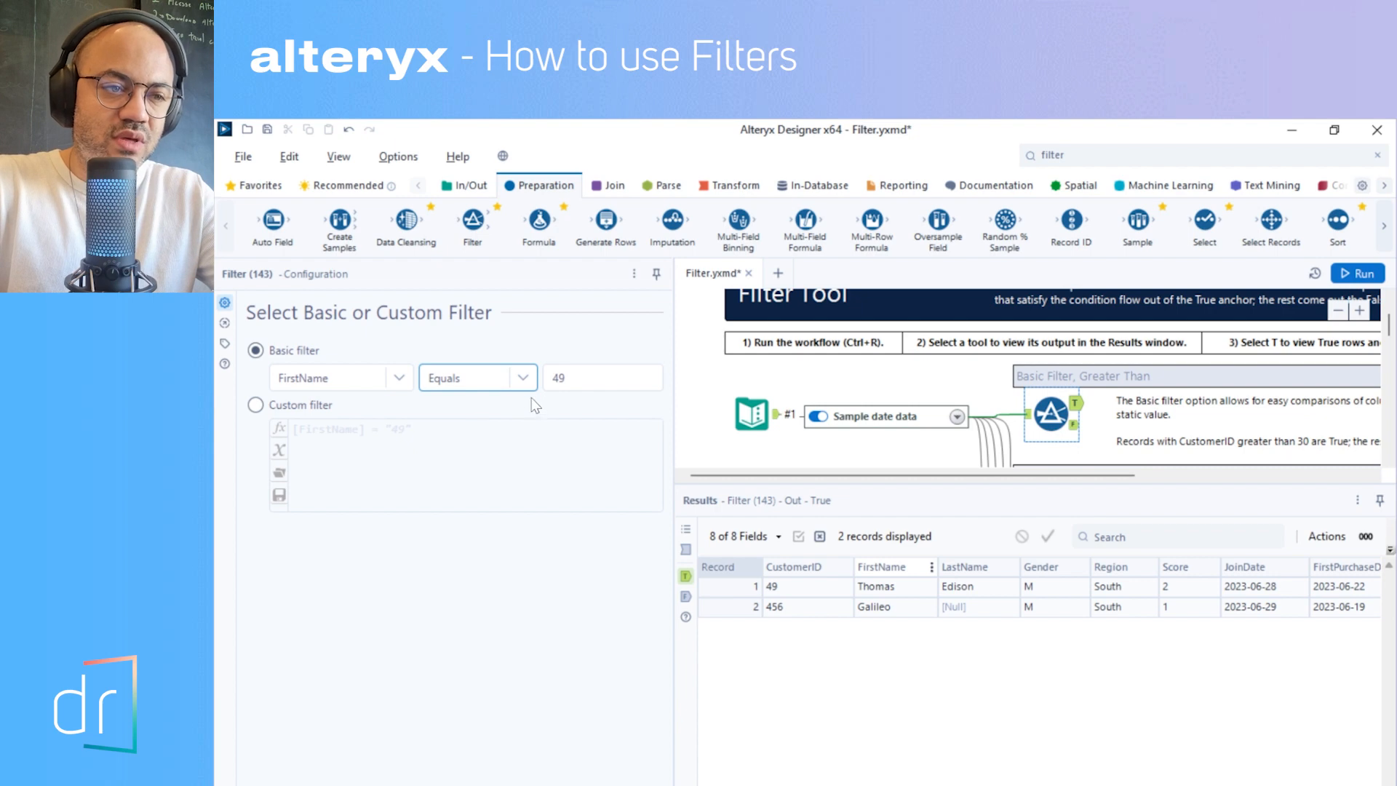
{"action": "double_click", "coordinate": [555, 378]}
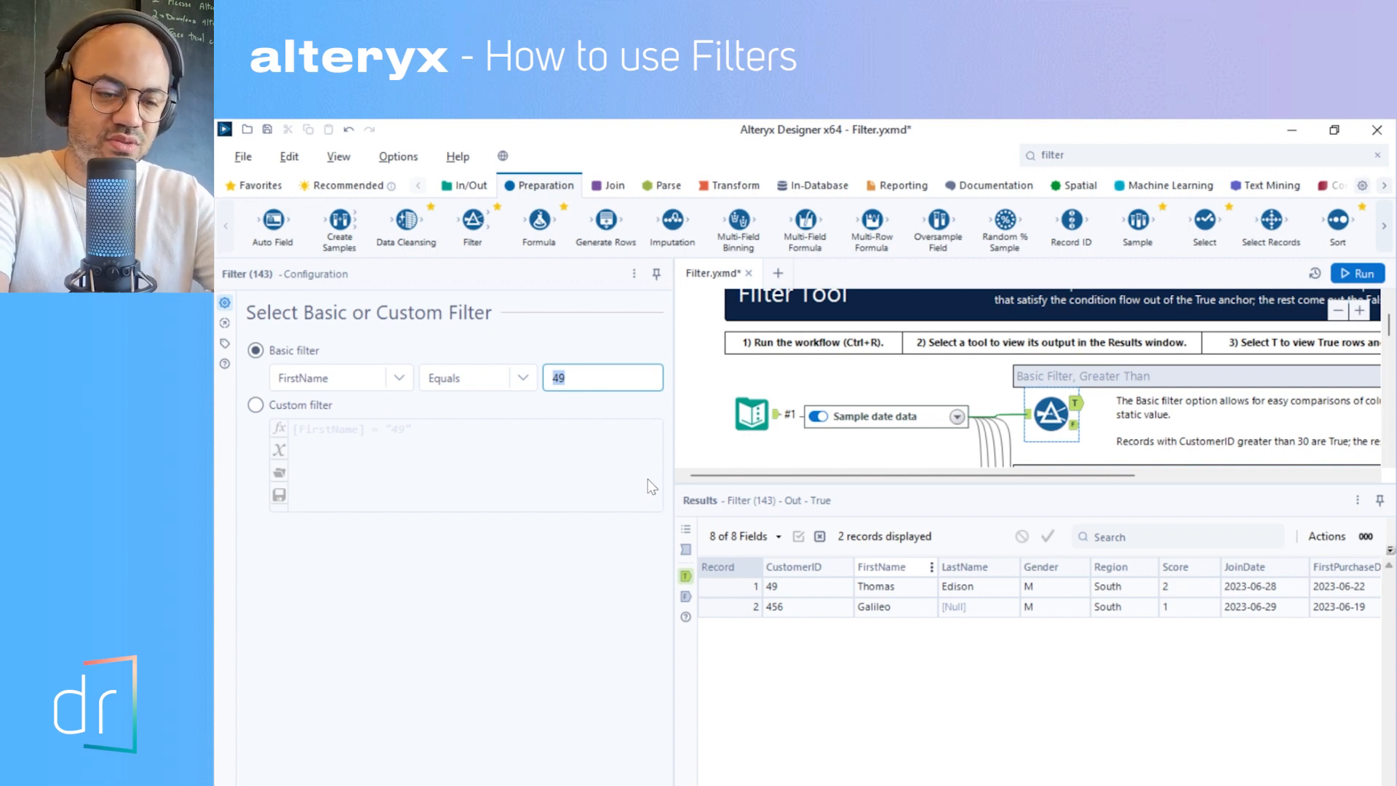
{"action": "type", "text": "Galileo"}
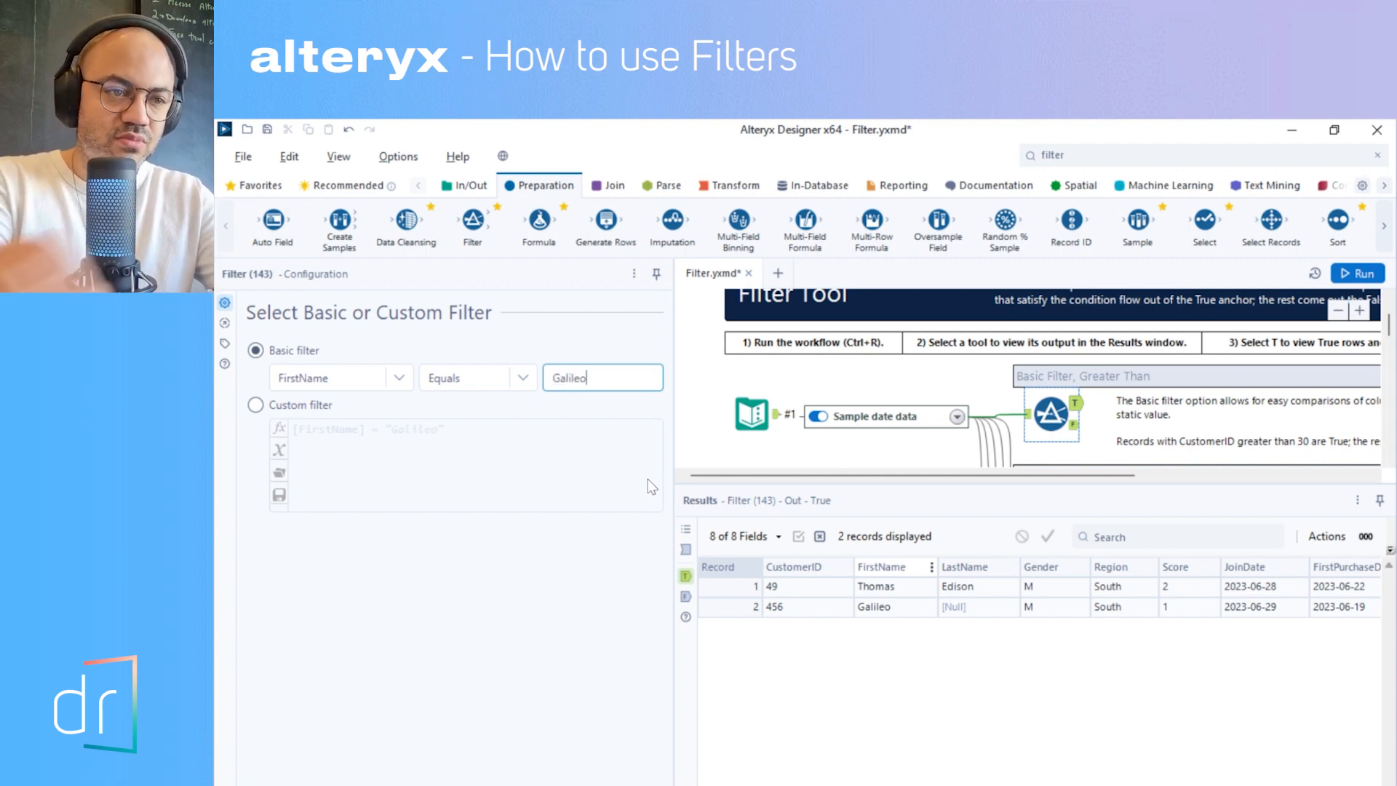
- Run the workflow and compare the false and true outputs of the FirstName filter
{"action": "left_click", "coordinate": [1358, 274]}
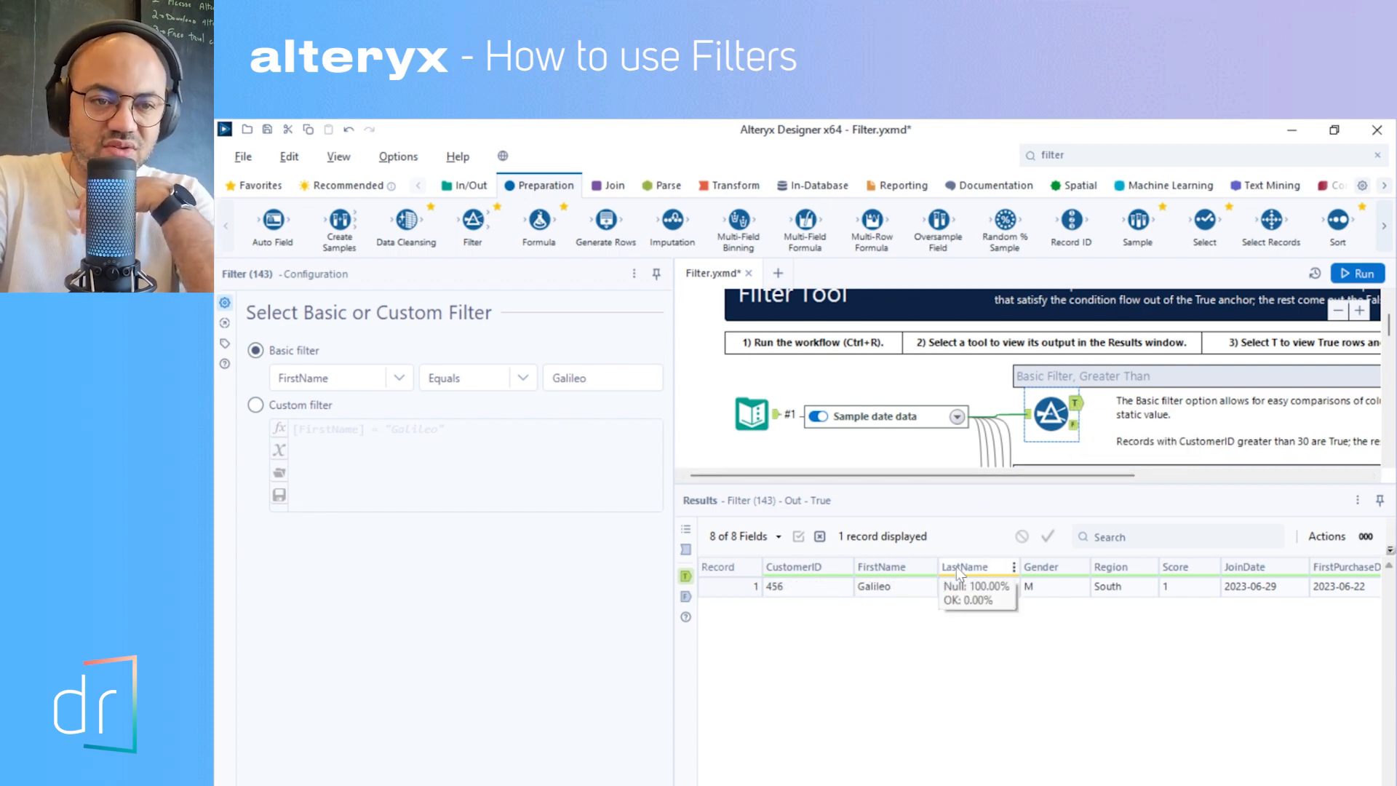
{"action": "left_click", "coordinate": [1075, 425]}
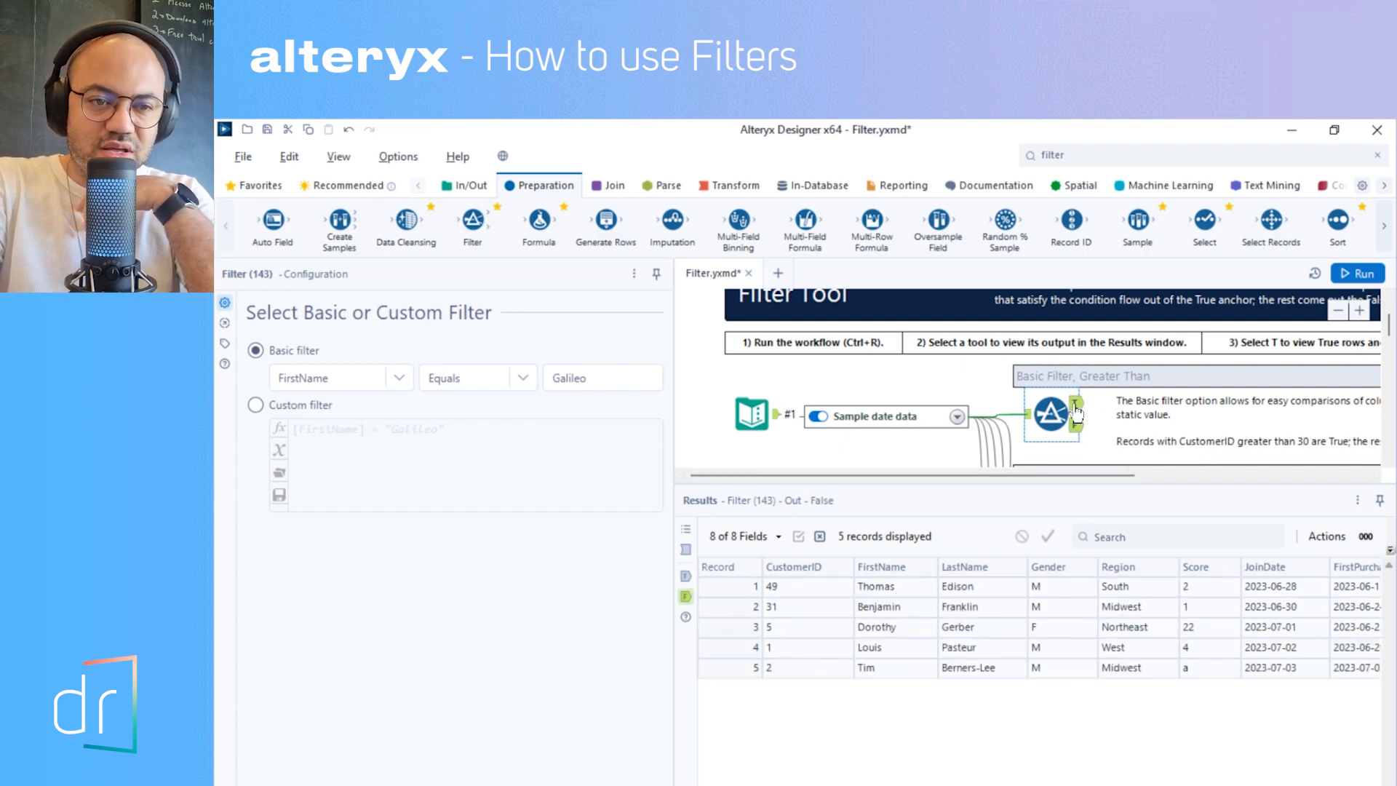
{"action": "left_click", "coordinate": [1074, 403]}
- Change the FirstName filter's operator to Does not equal, run the workflow, and view the false output
{"action": "left_click", "coordinate": [478, 390]}
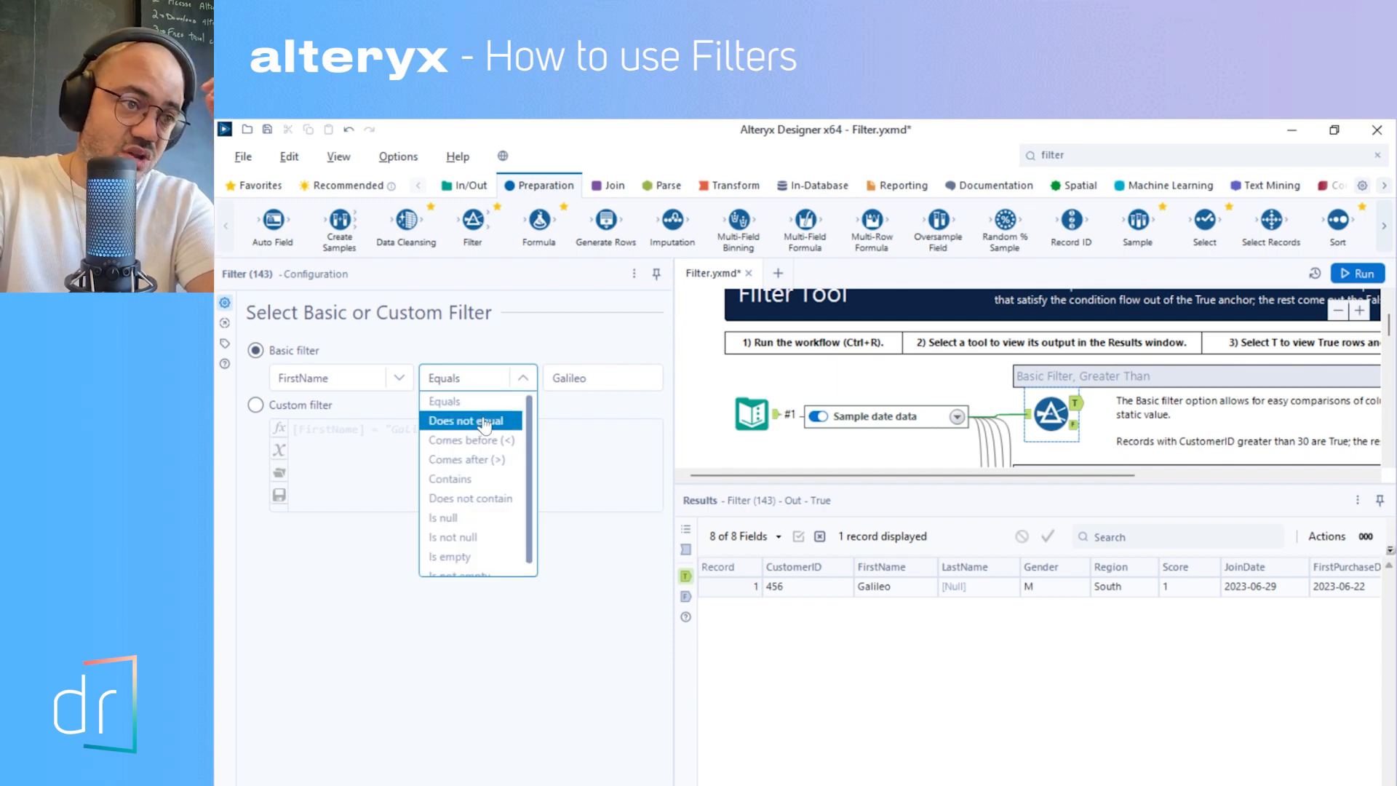
{"action": "left_click", "coordinate": [481, 422]}
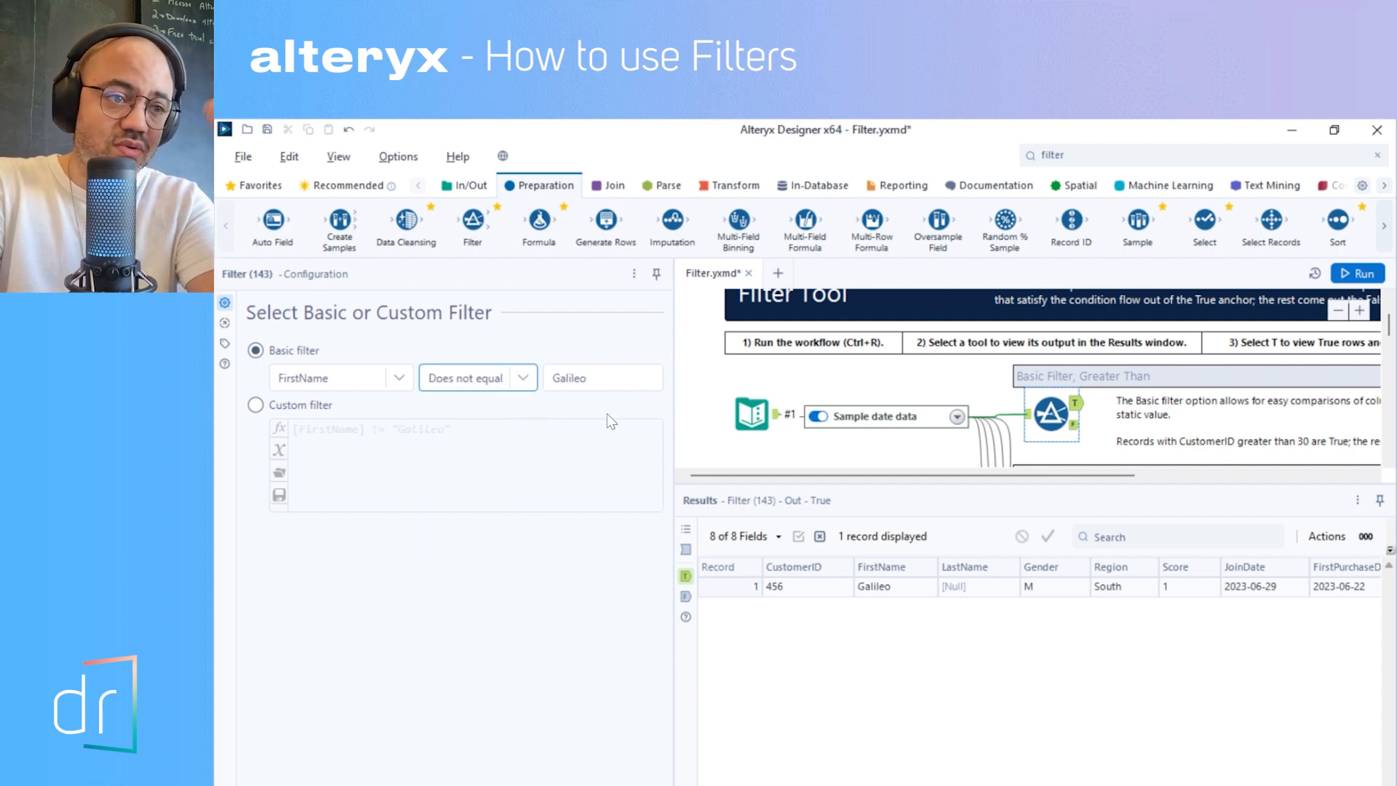
{"action": "left_click", "coordinate": [1343, 277]}
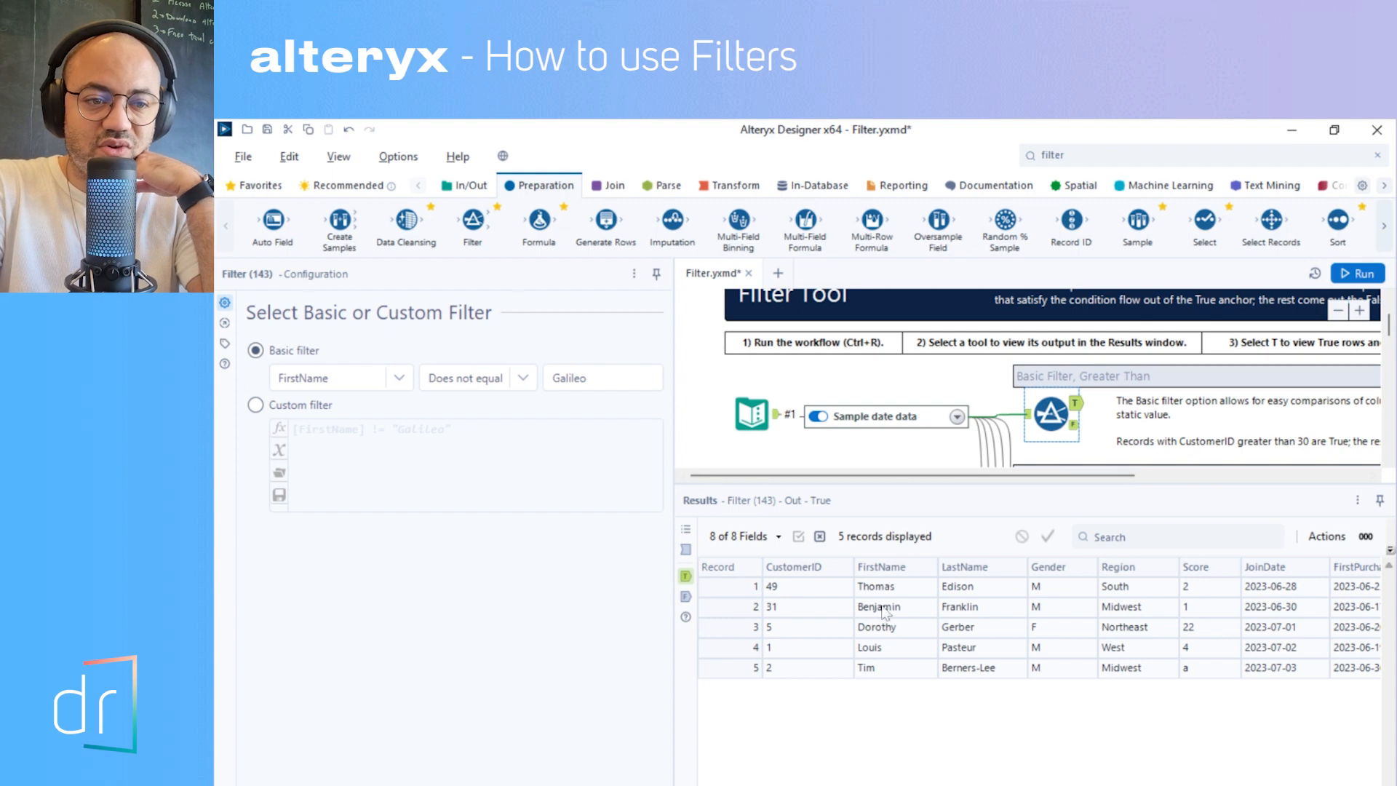
{"action": "left_click", "coordinate": [1075, 425]}
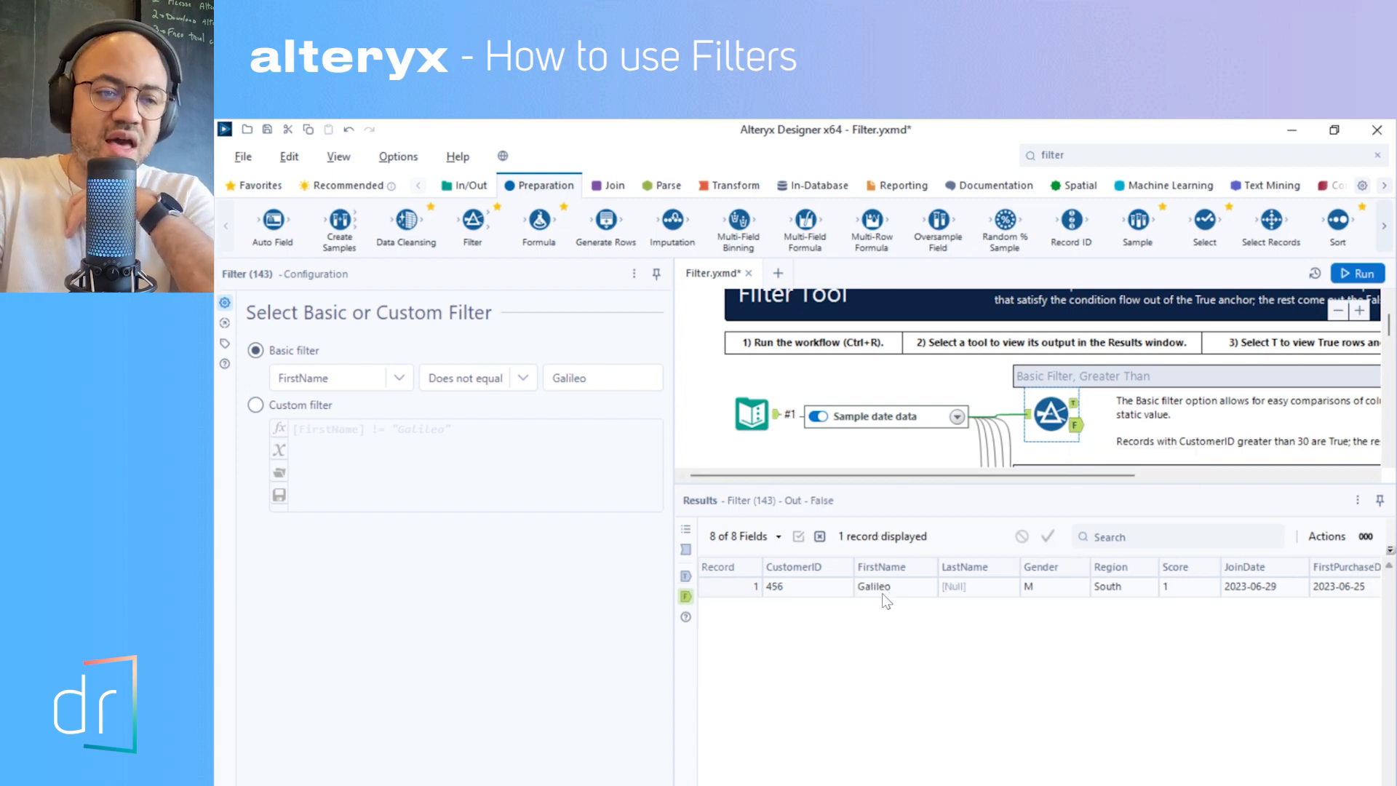
- Set the FirstName filter to Contains with the value Ga, run the workflow, and view the true output
{"action": "left_click", "coordinate": [515, 381]}
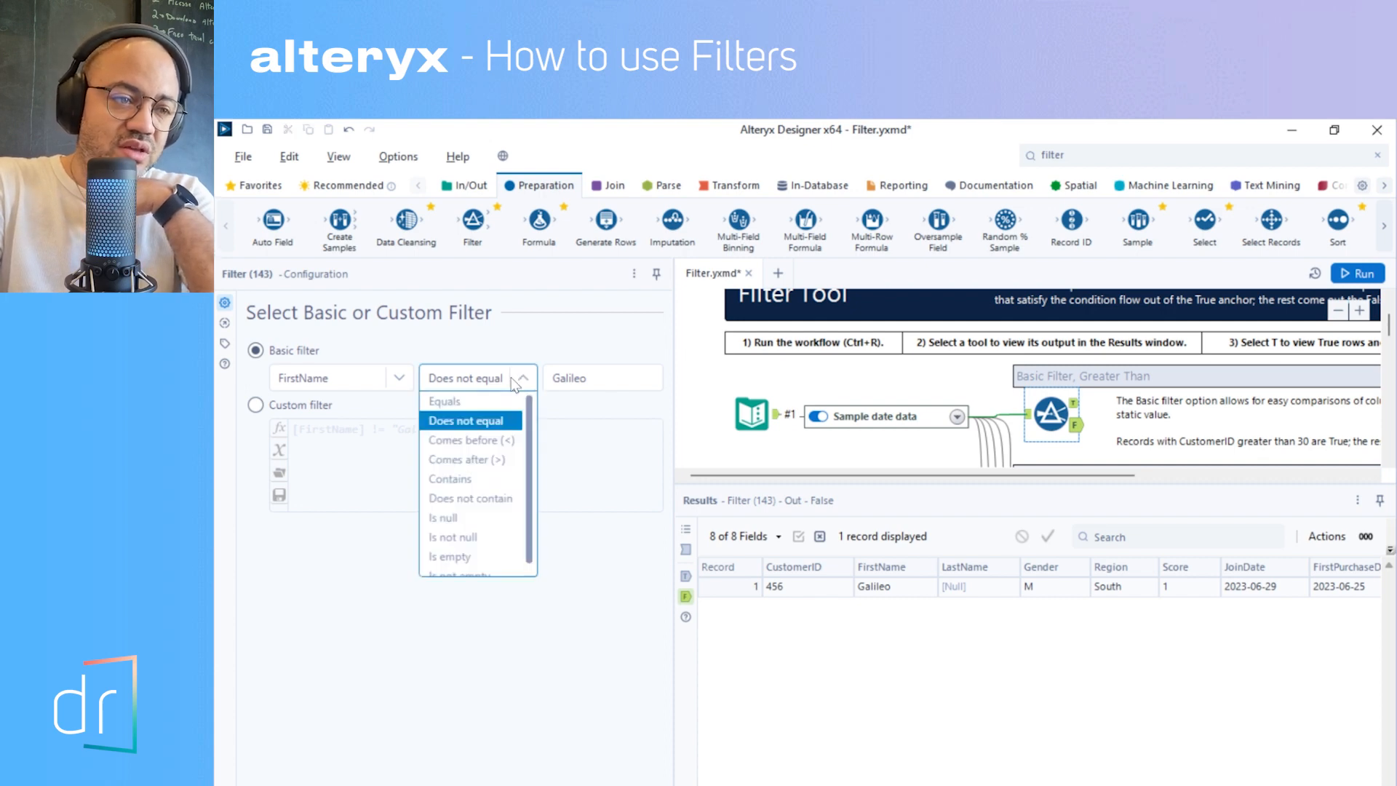
{"action": "left_click", "coordinate": [488, 480]}
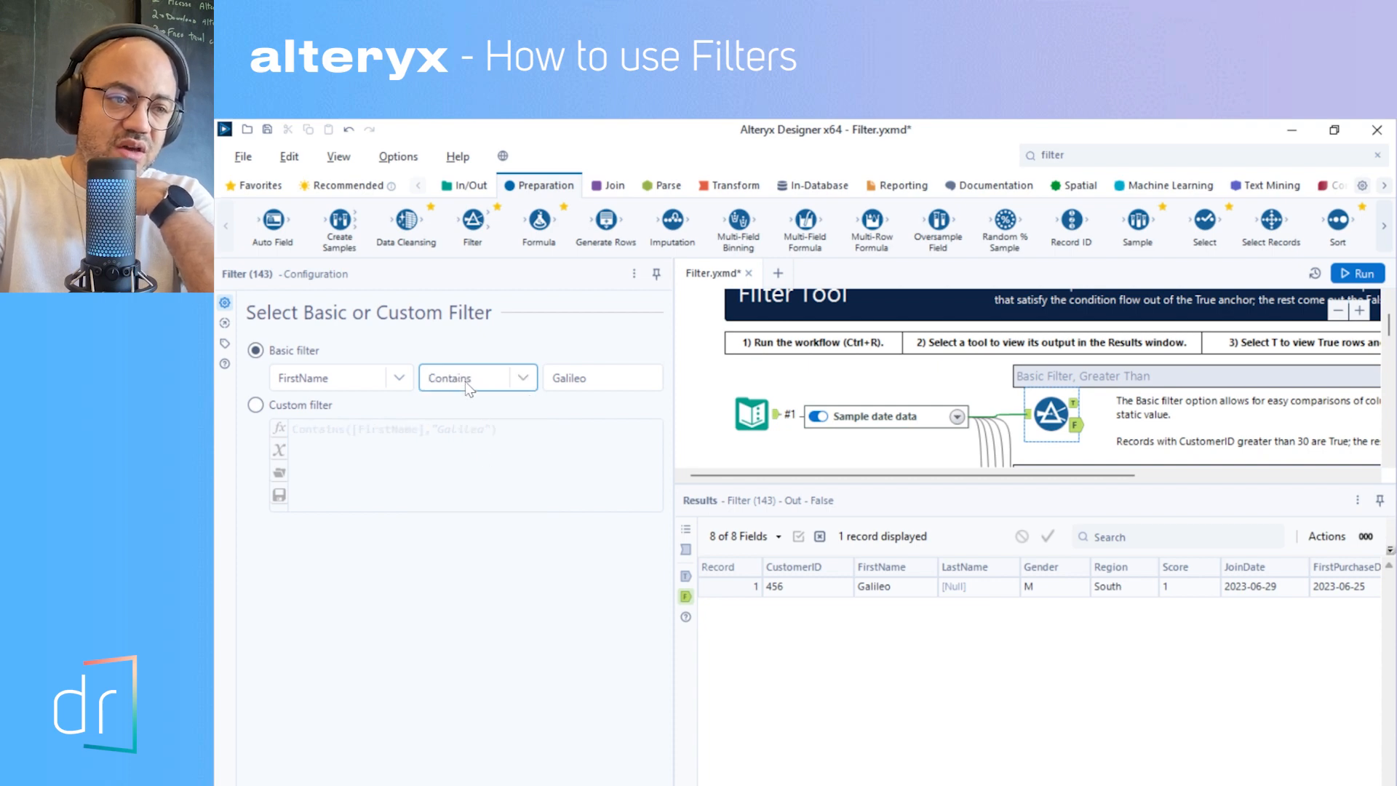
{"action": "left_click", "coordinate": [567, 380]}
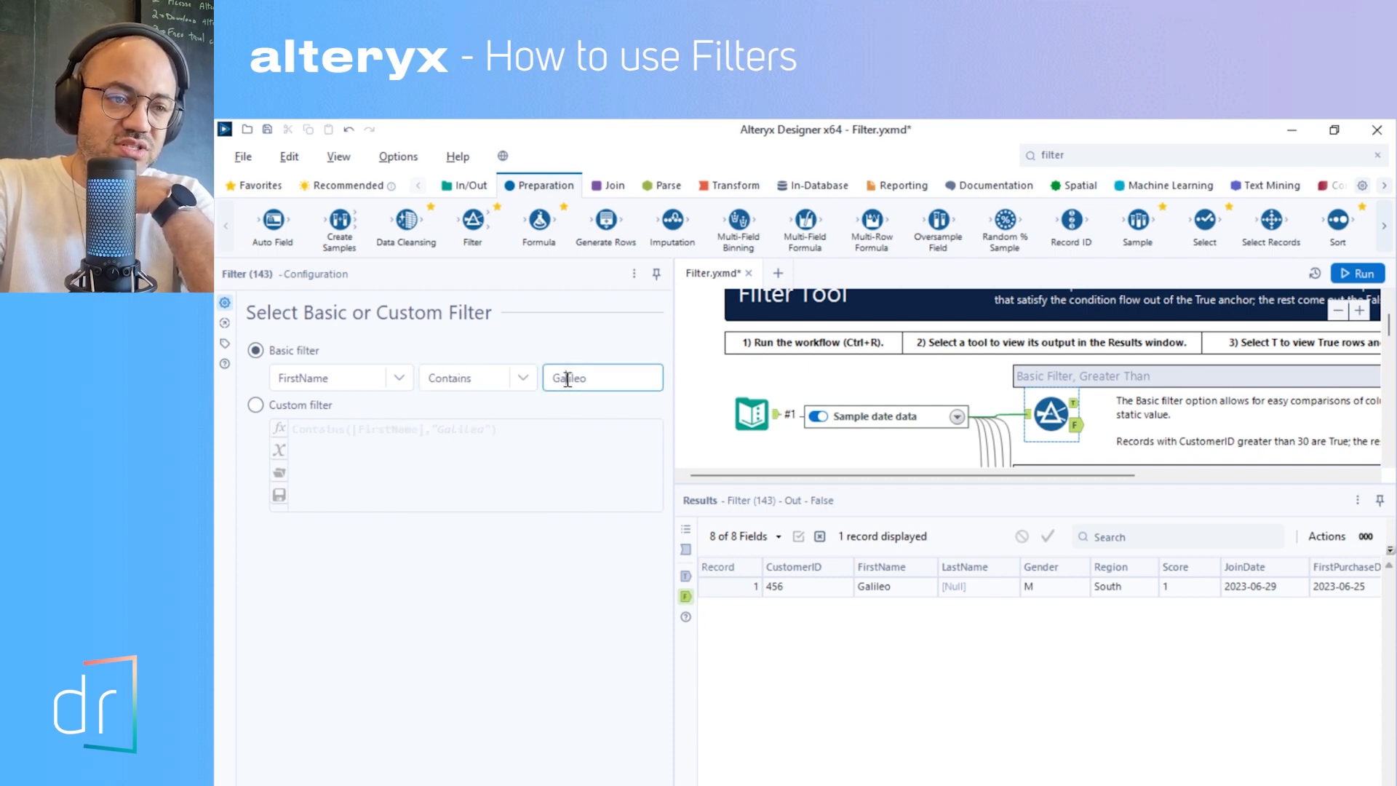
{"action": "left_click_drag", "start_coordinate": [567, 379], "coordinate": [598, 380]}
{"action": "key", "text": "BackSpace"}
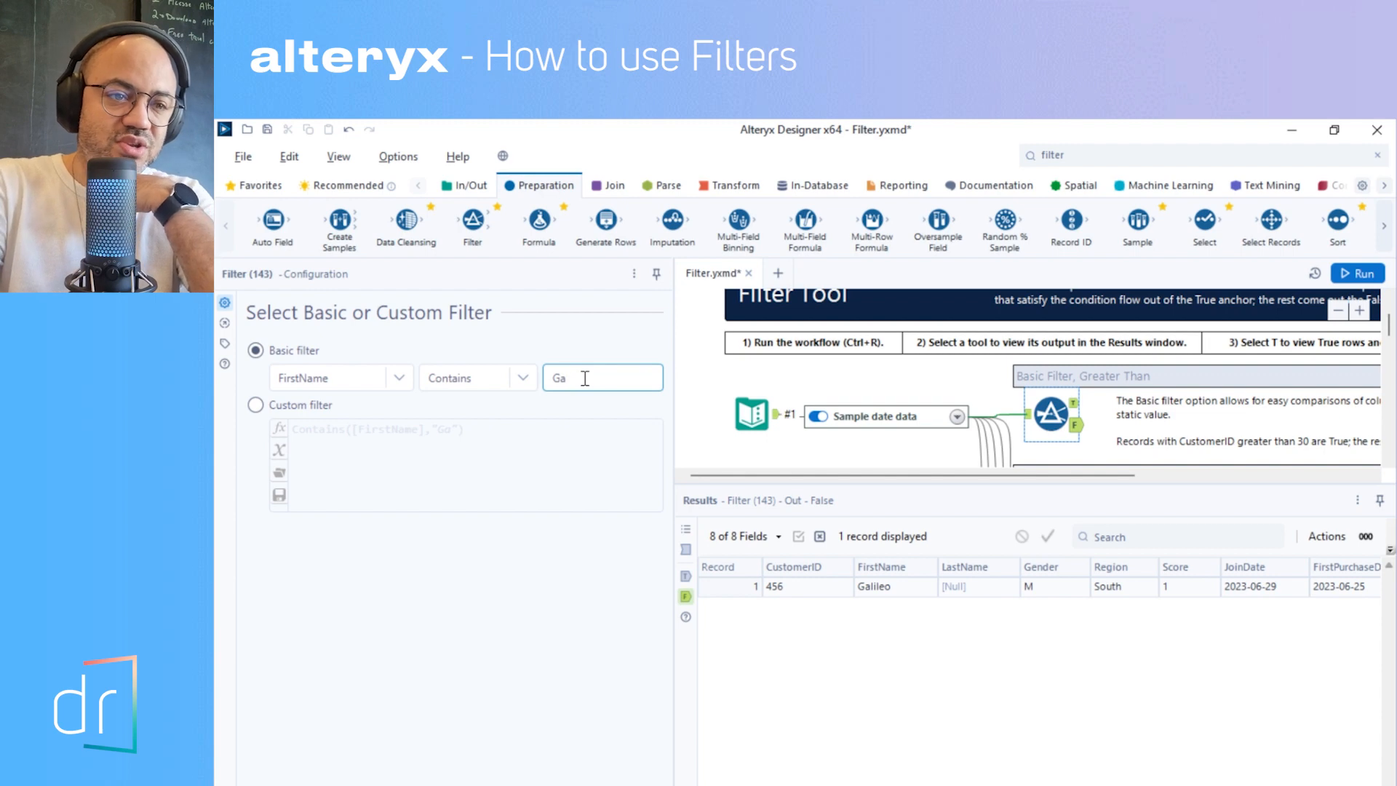
{"action": "left_click", "coordinate": [1380, 276]}
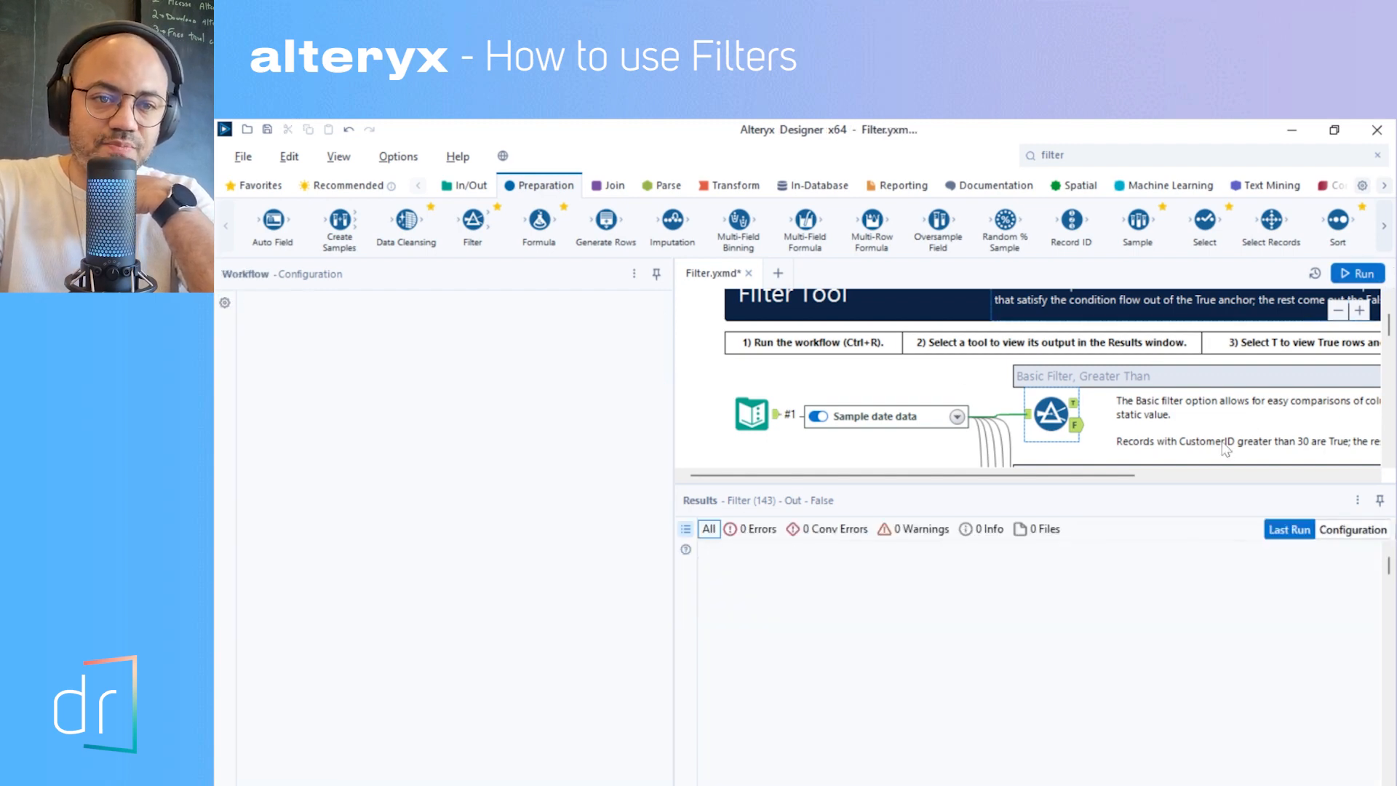
{"action": "left_click", "coordinate": [1075, 404]}
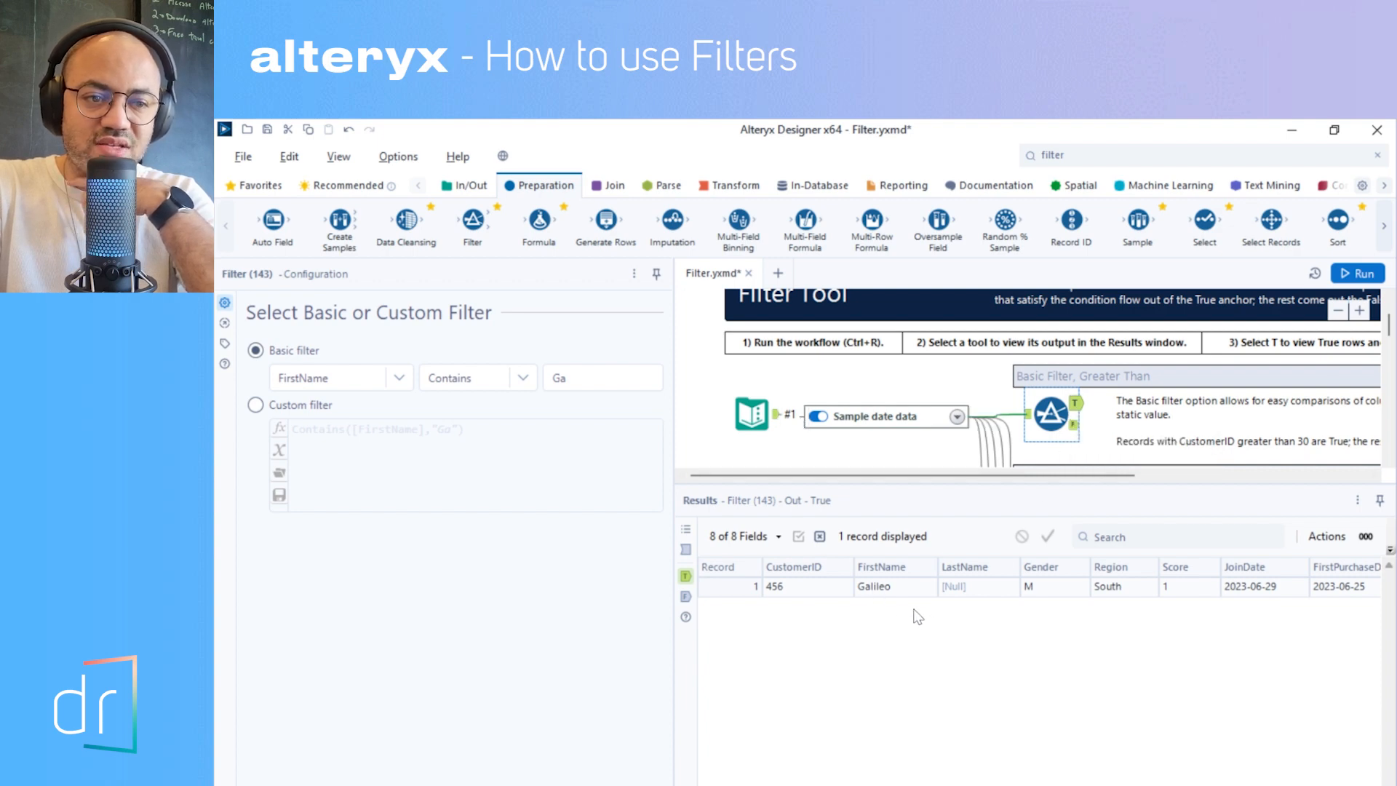
{"action": "left_click", "coordinate": [565, 375]}
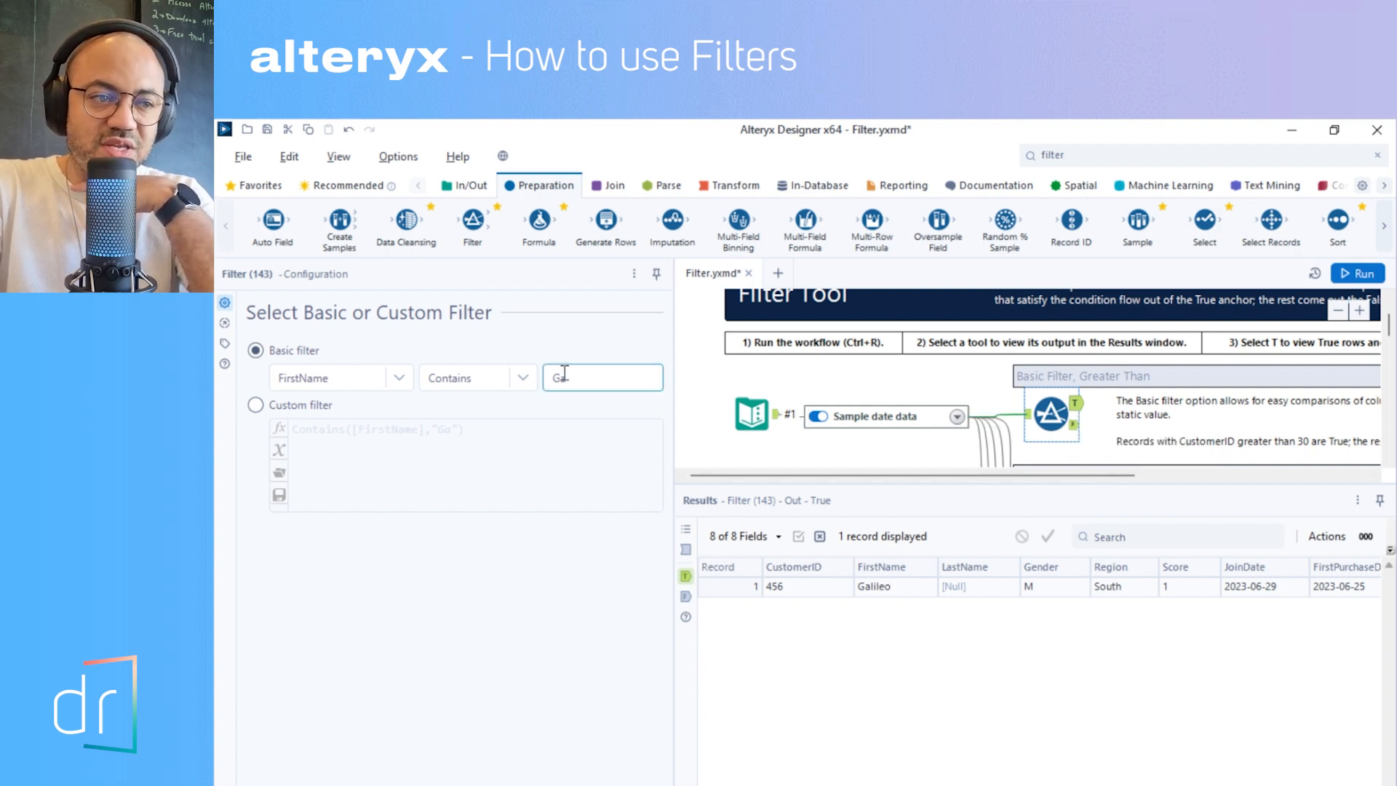
{"action": "double_click", "coordinate": [559, 376]}
{"action": "left_click", "coordinate": [554, 377]}
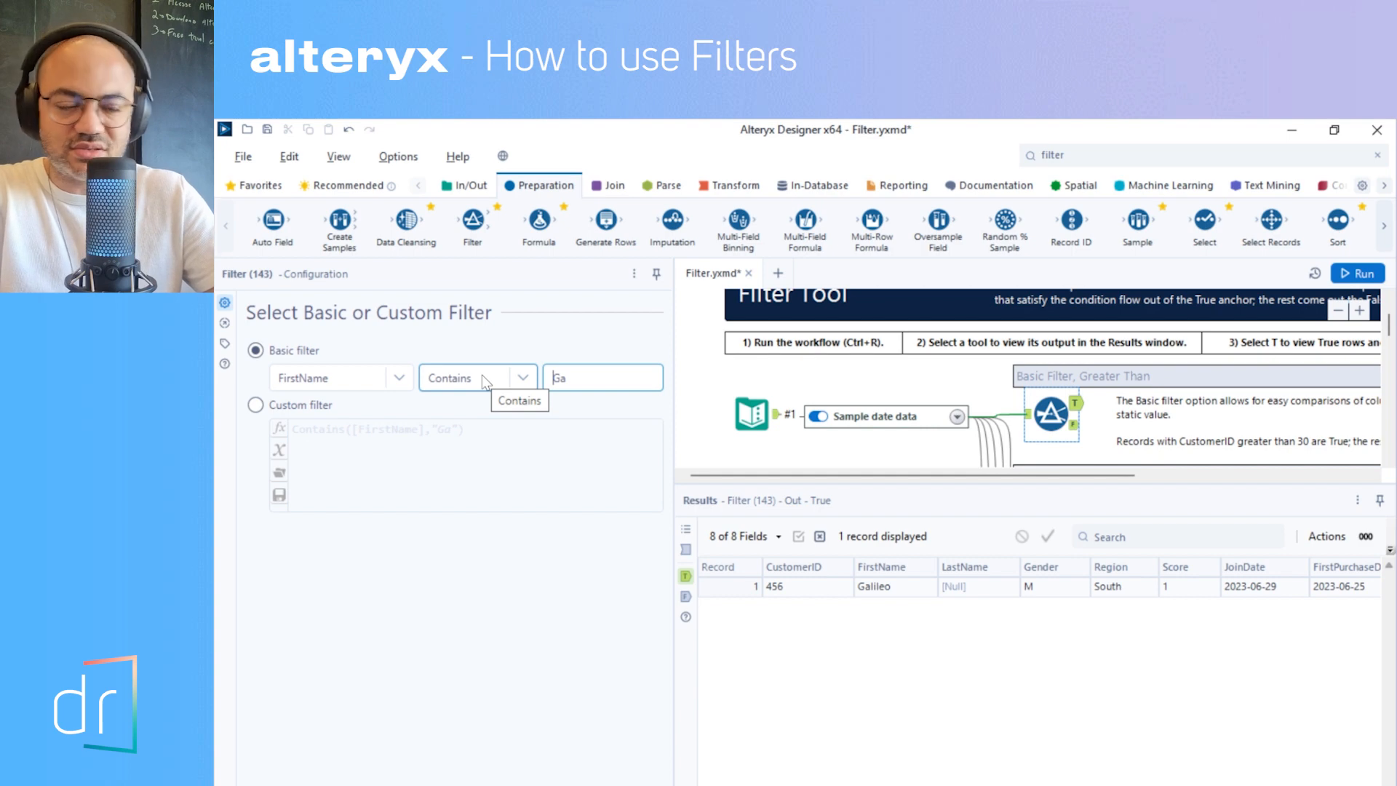
{"action": "double_click", "coordinate": [558, 377]}
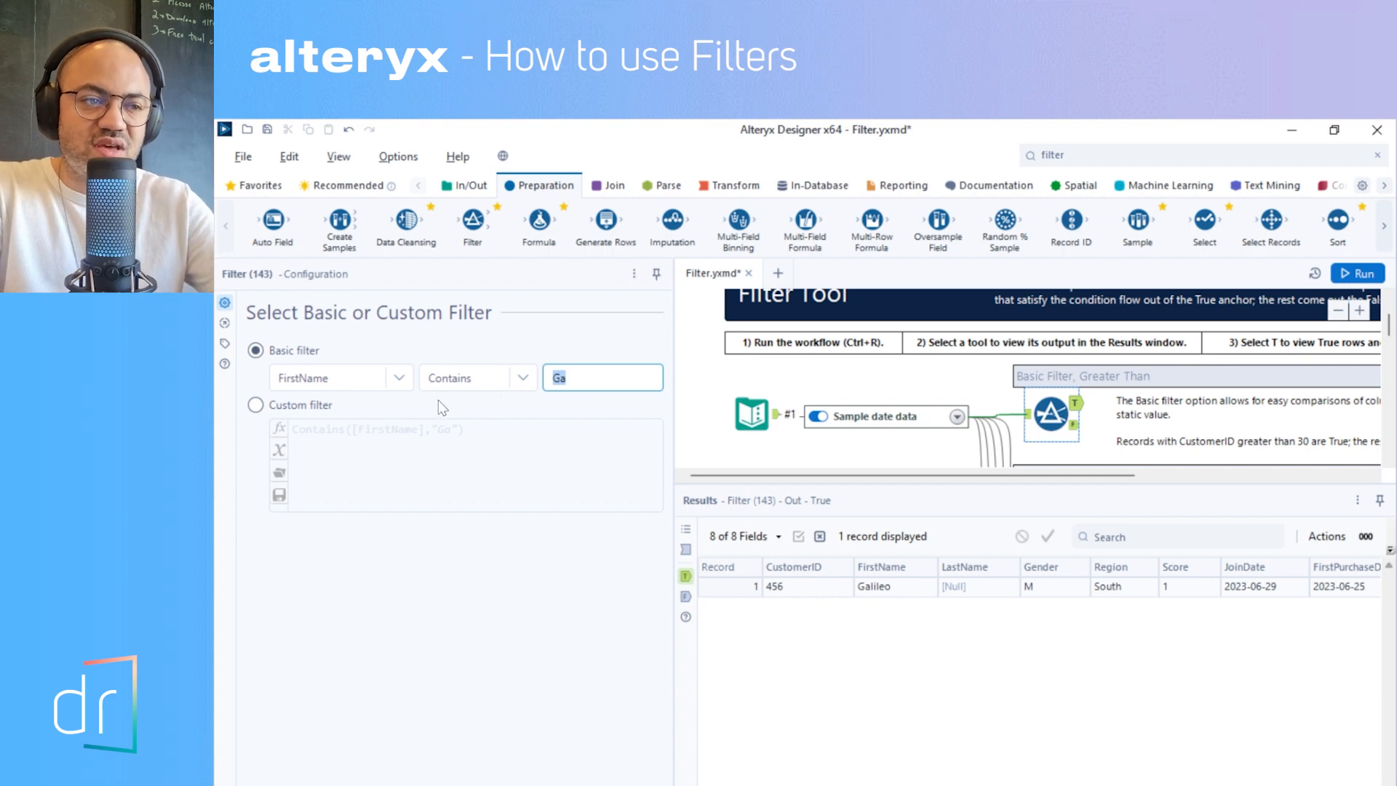
- Set the FirstName filter to Comes before (<) with the value Galileo and run the workflow
{"action": "left_click", "coordinate": [470, 383]}
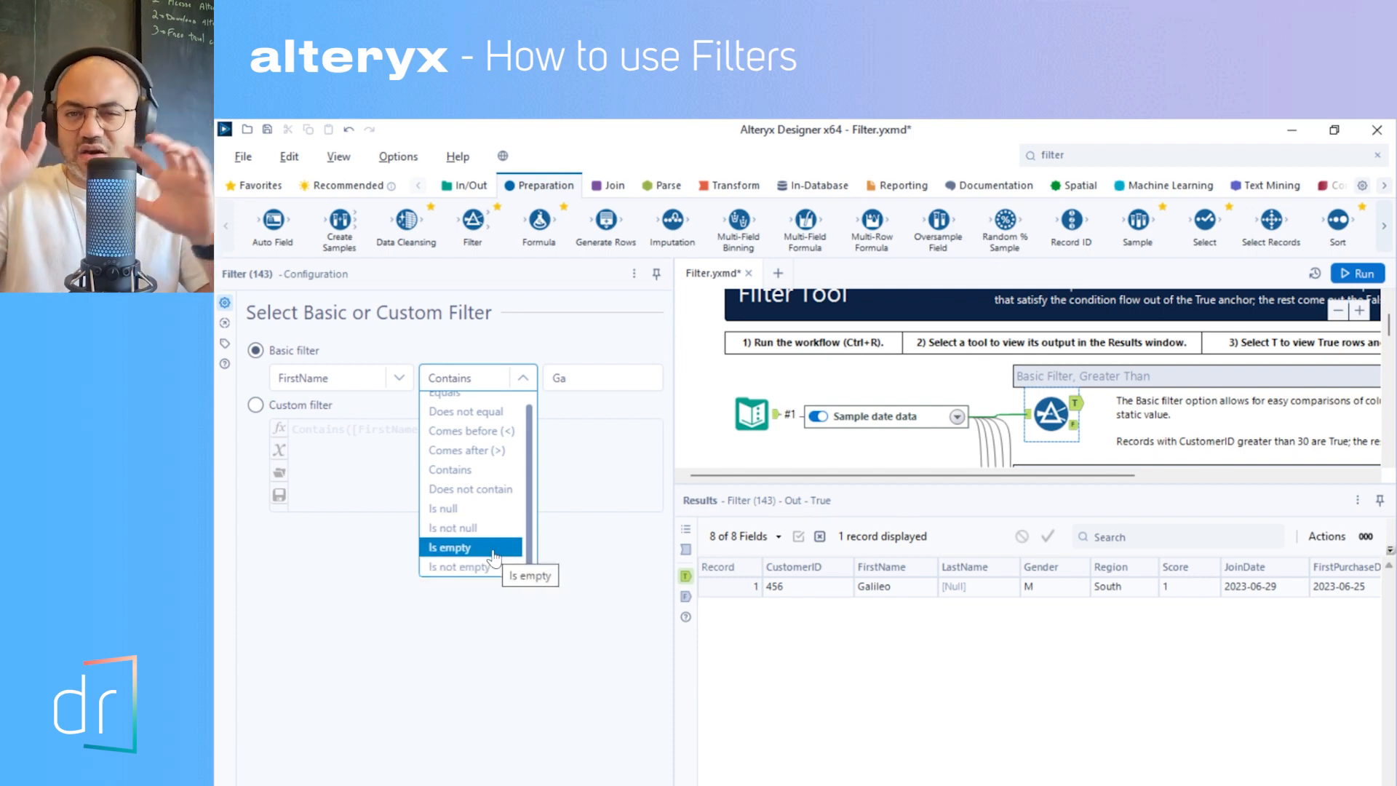
{"action": "scroll", "coordinate": [483, 501], "scroll_direction": "up", "scroll_amount": 1}
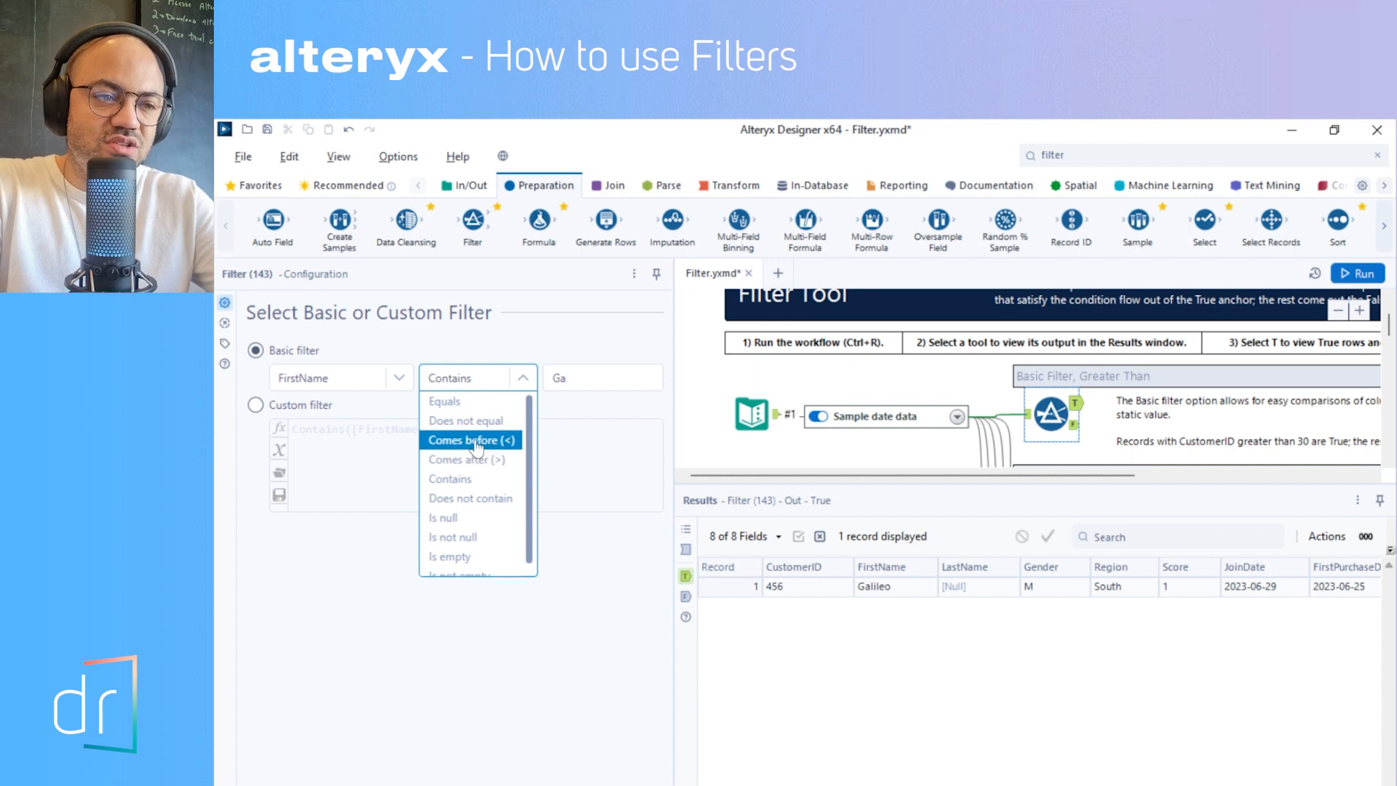
{"action": "left_click", "coordinate": [477, 442]}
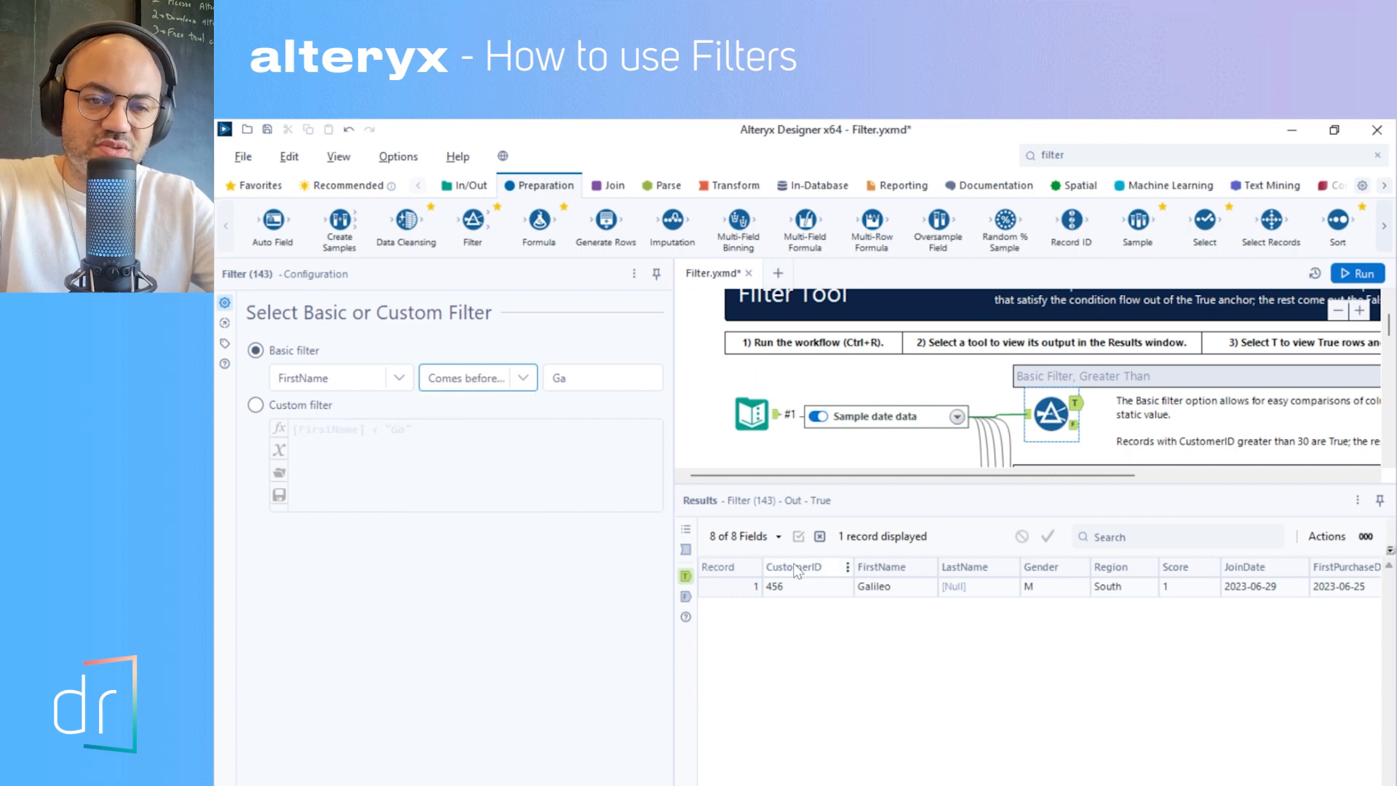
{"action": "double_click", "coordinate": [559, 380]}
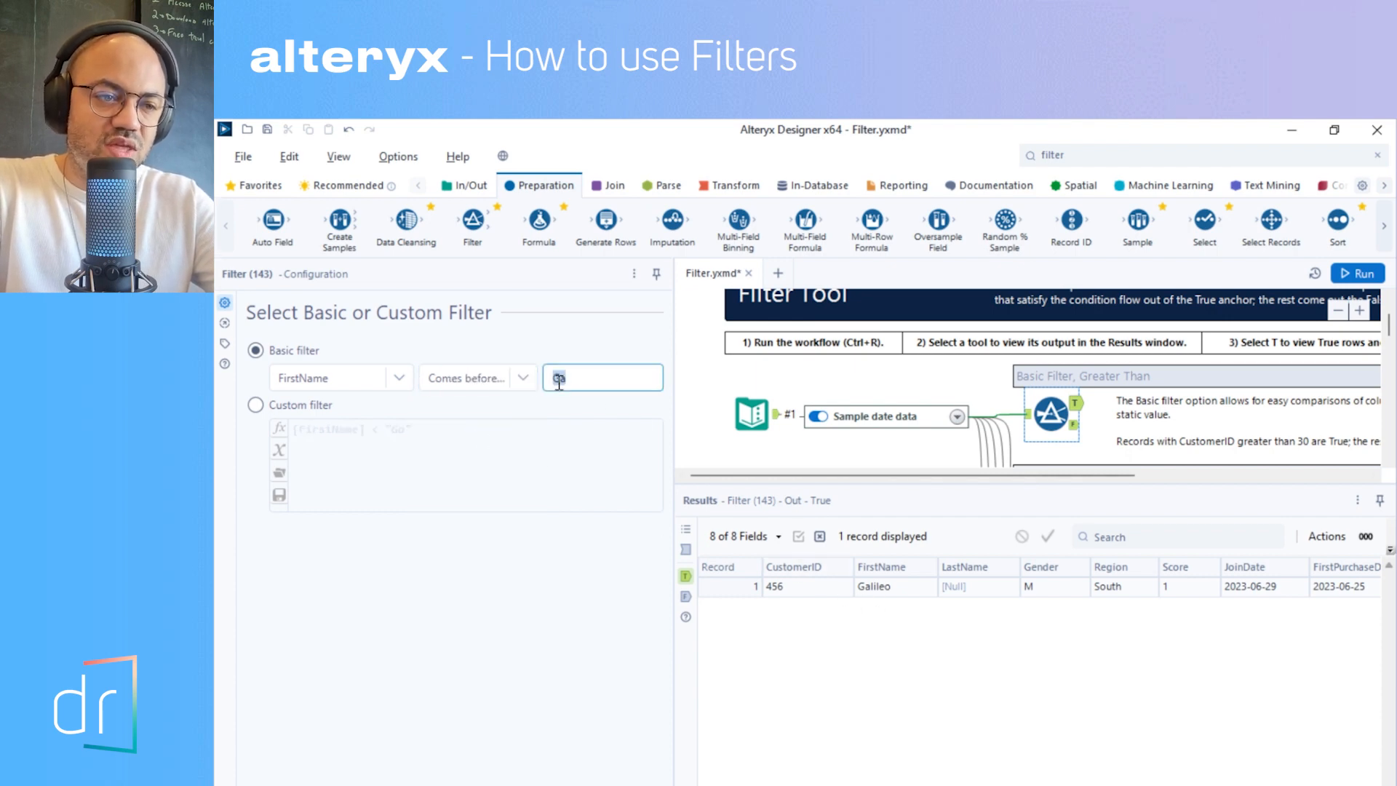
{"action": "type", "text": "Galiela"}
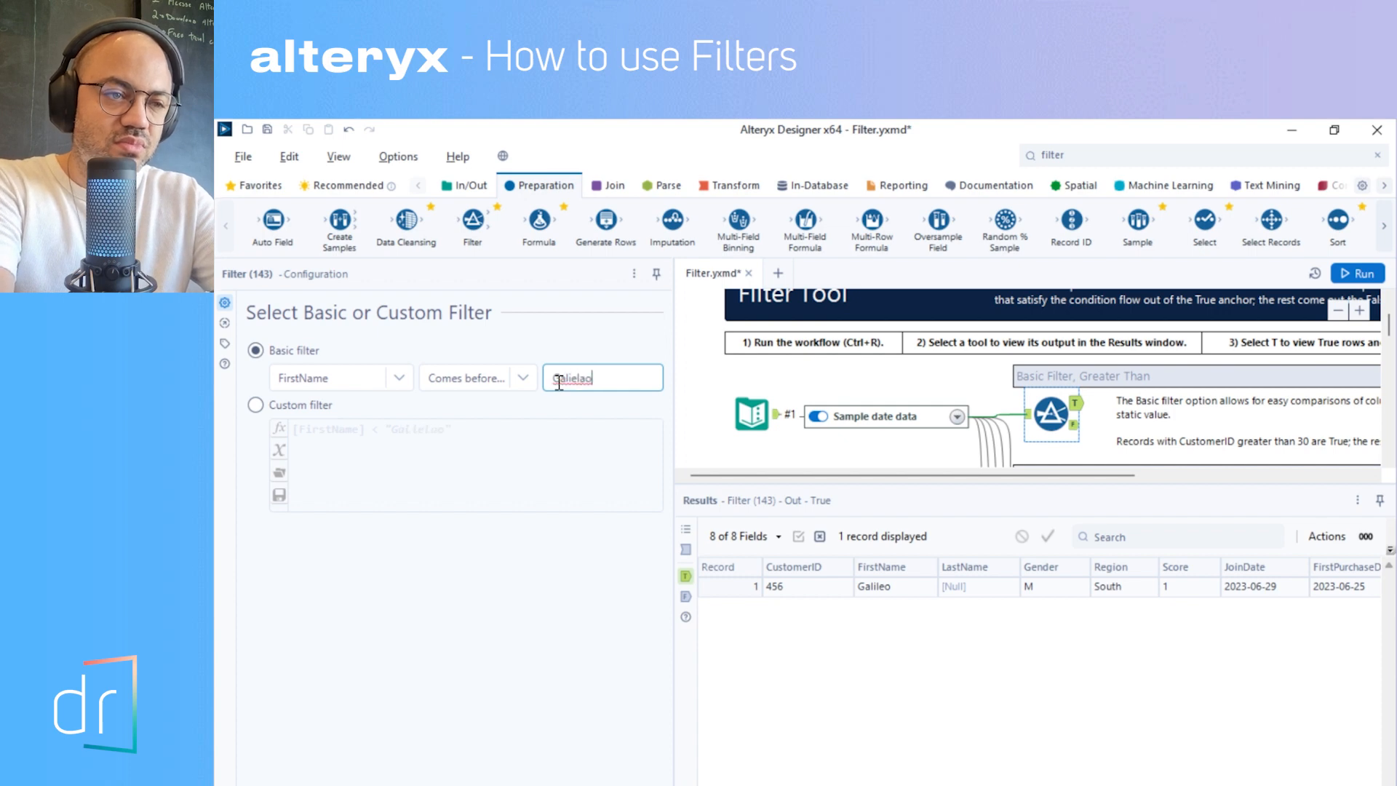
{"action": "type", "text": "leo"}
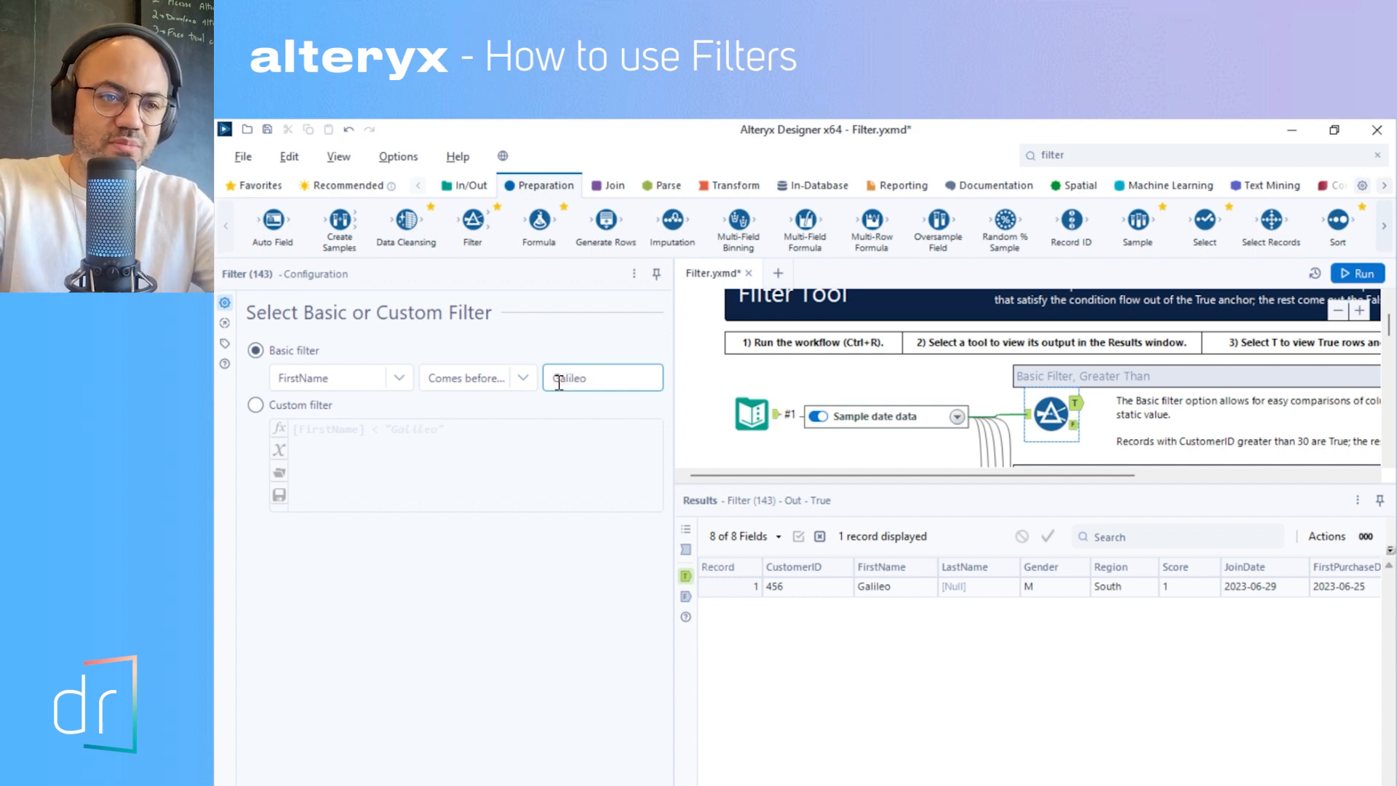
{"action": "left_click", "coordinate": [1358, 273]}
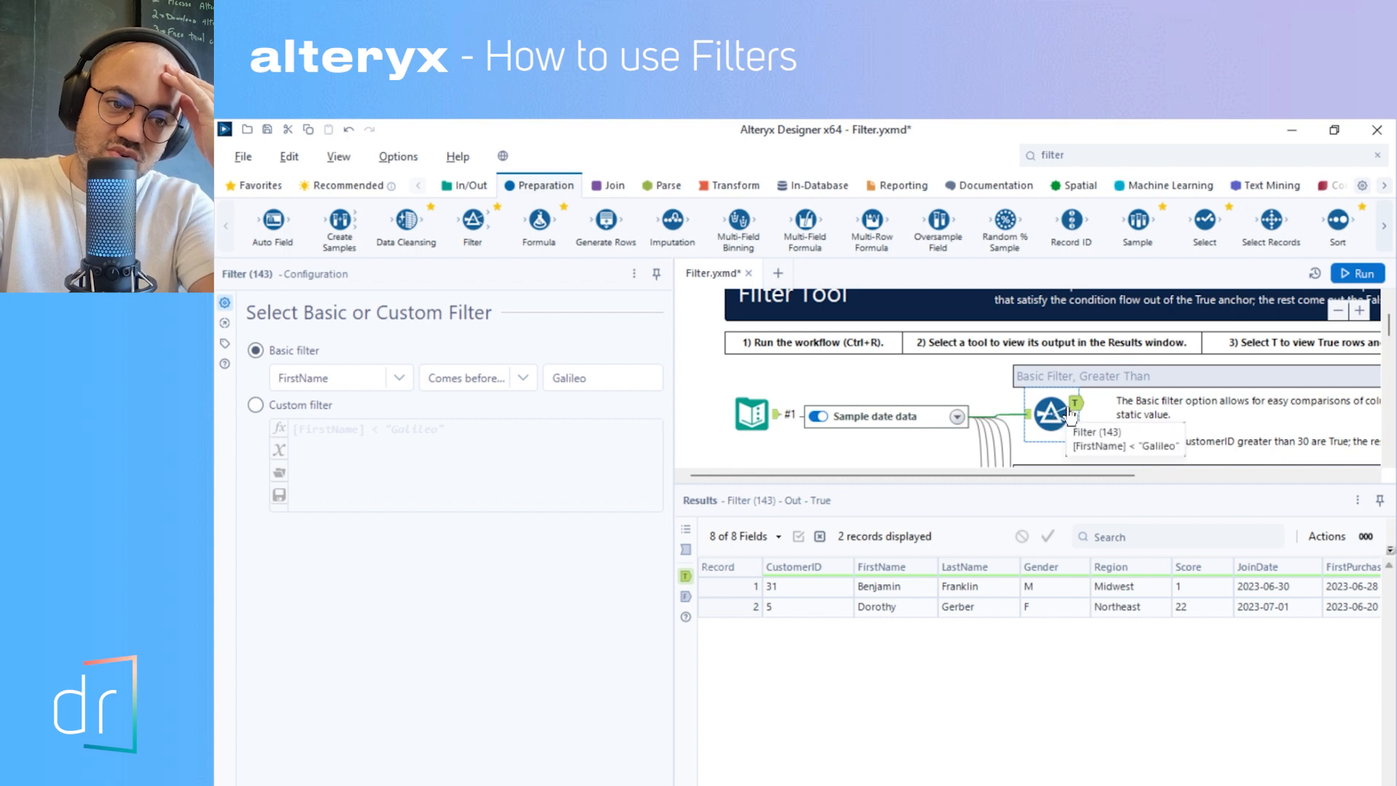
- Examine the filter's input records, checking the first names in records 2 to 4 against the Comes before condition
{"action": "left_click", "coordinate": [1029, 416]}
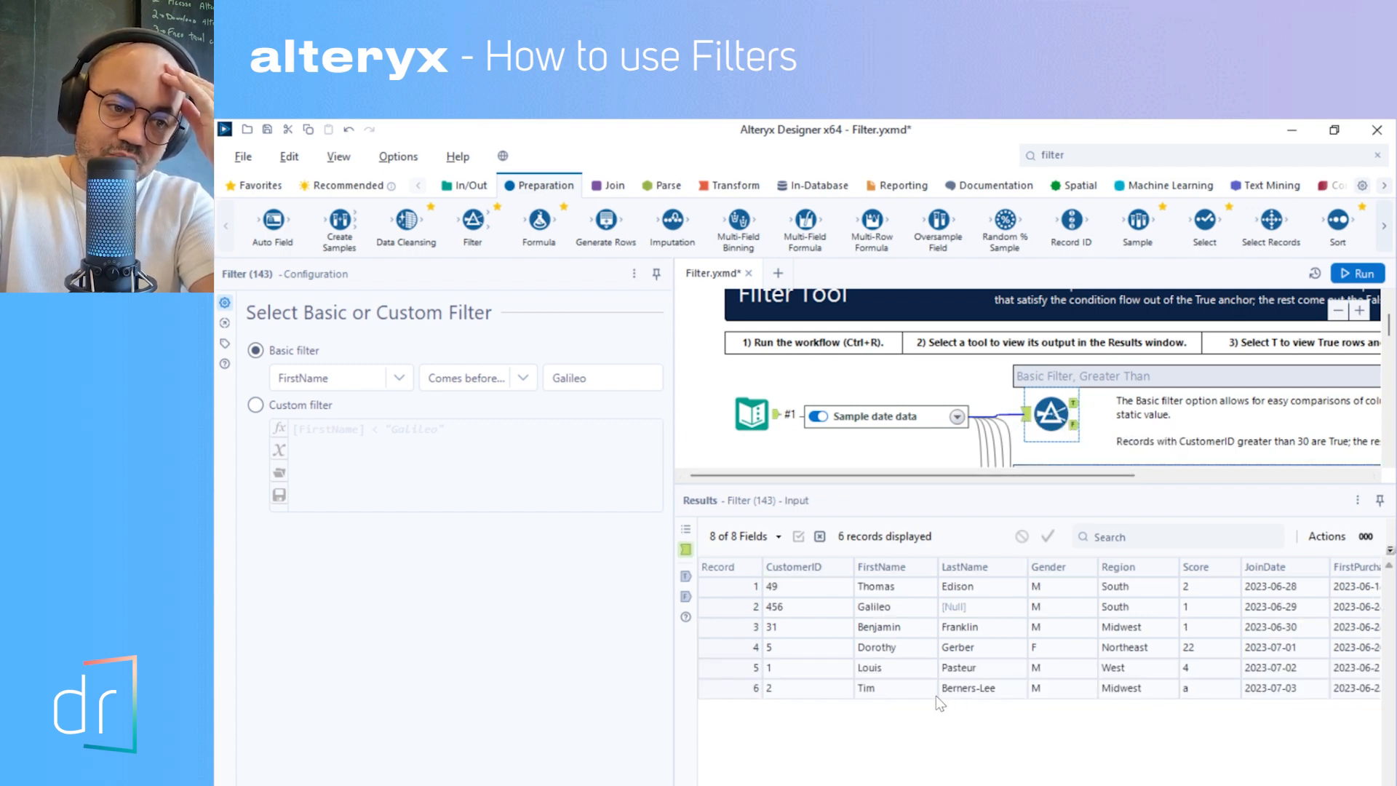
{"action": "left_click", "coordinate": [887, 609]}
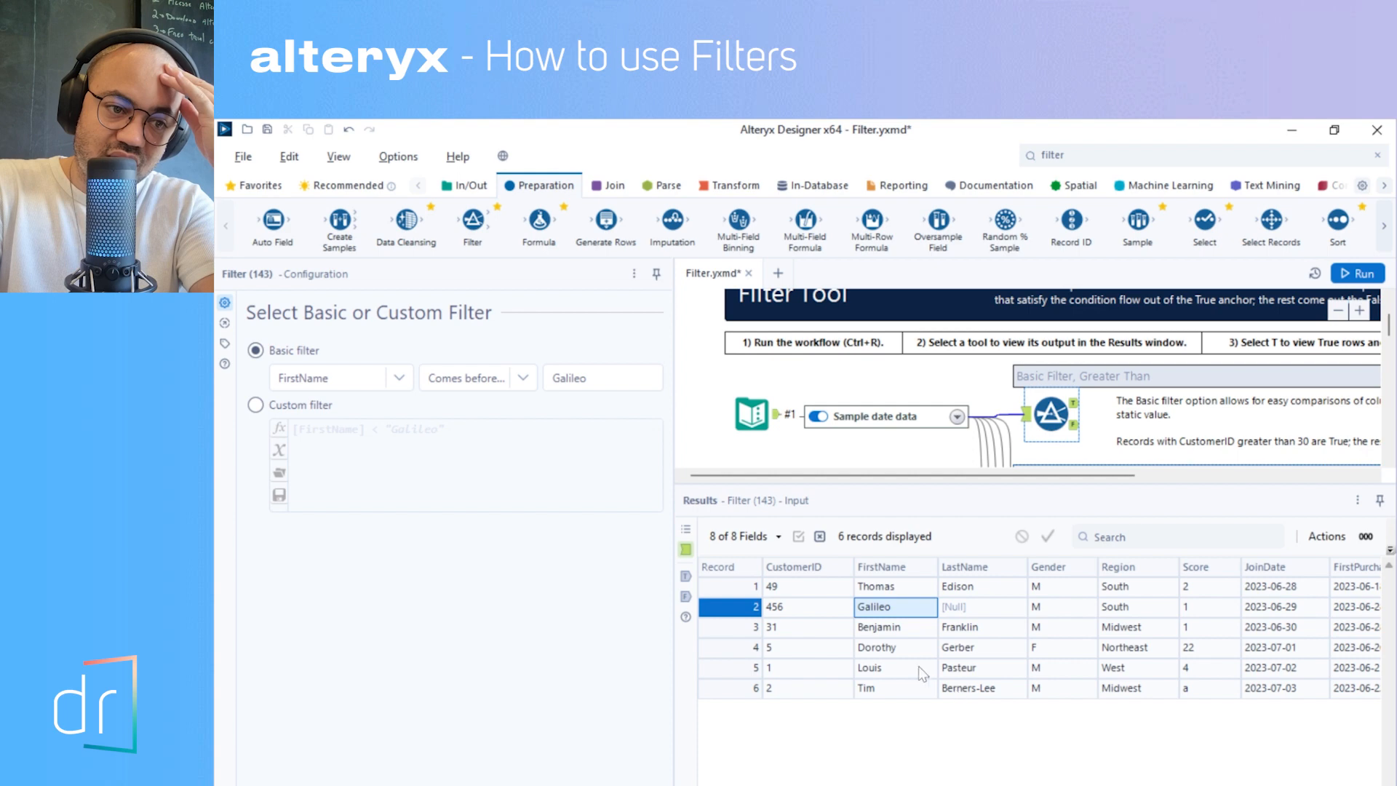
{"action": "left_click", "coordinate": [906, 633]}
{"action": "left_click", "coordinate": [908, 650]}
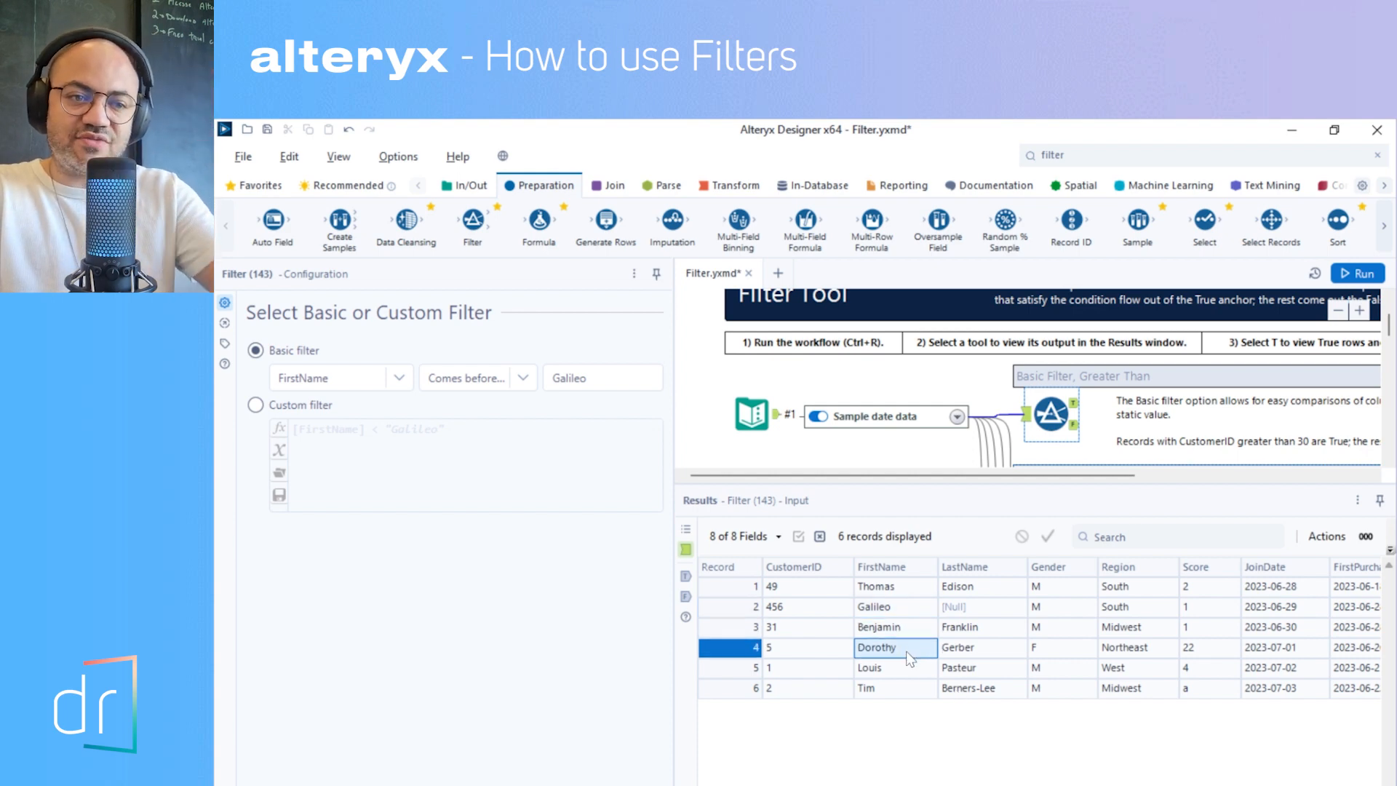
{"action": "left_click", "coordinate": [500, 379]}
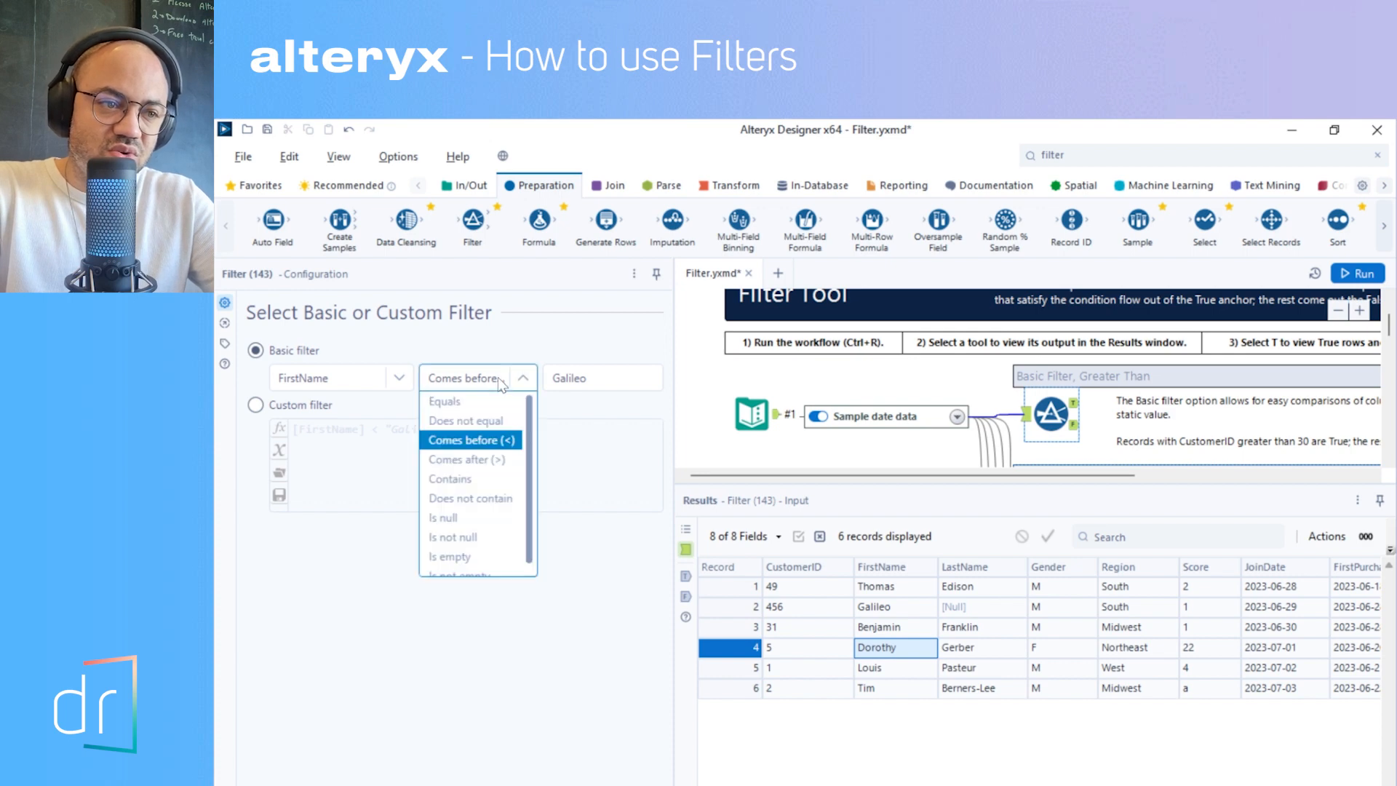
{"action": "left_click", "coordinate": [506, 445]}
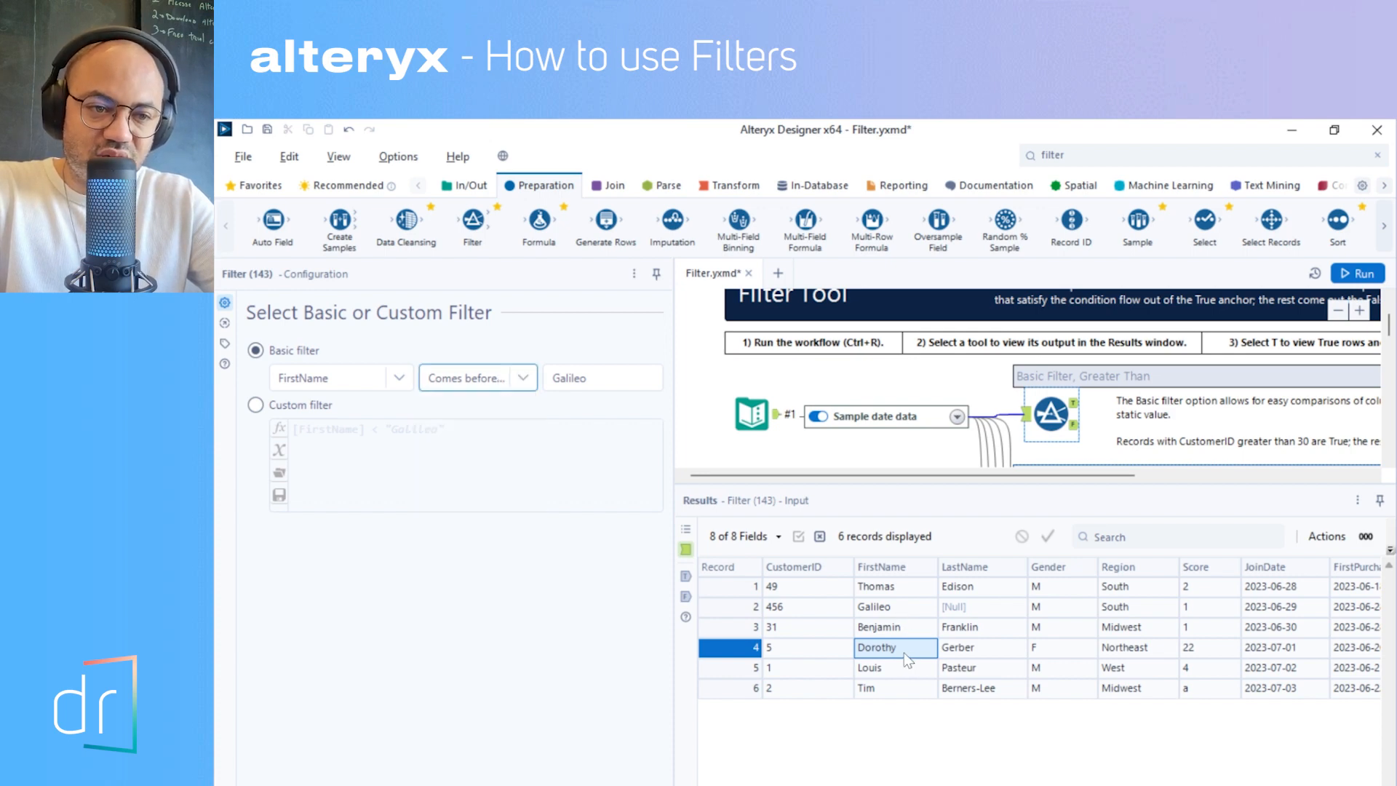
{"action": "left_click", "coordinate": [894, 630]}
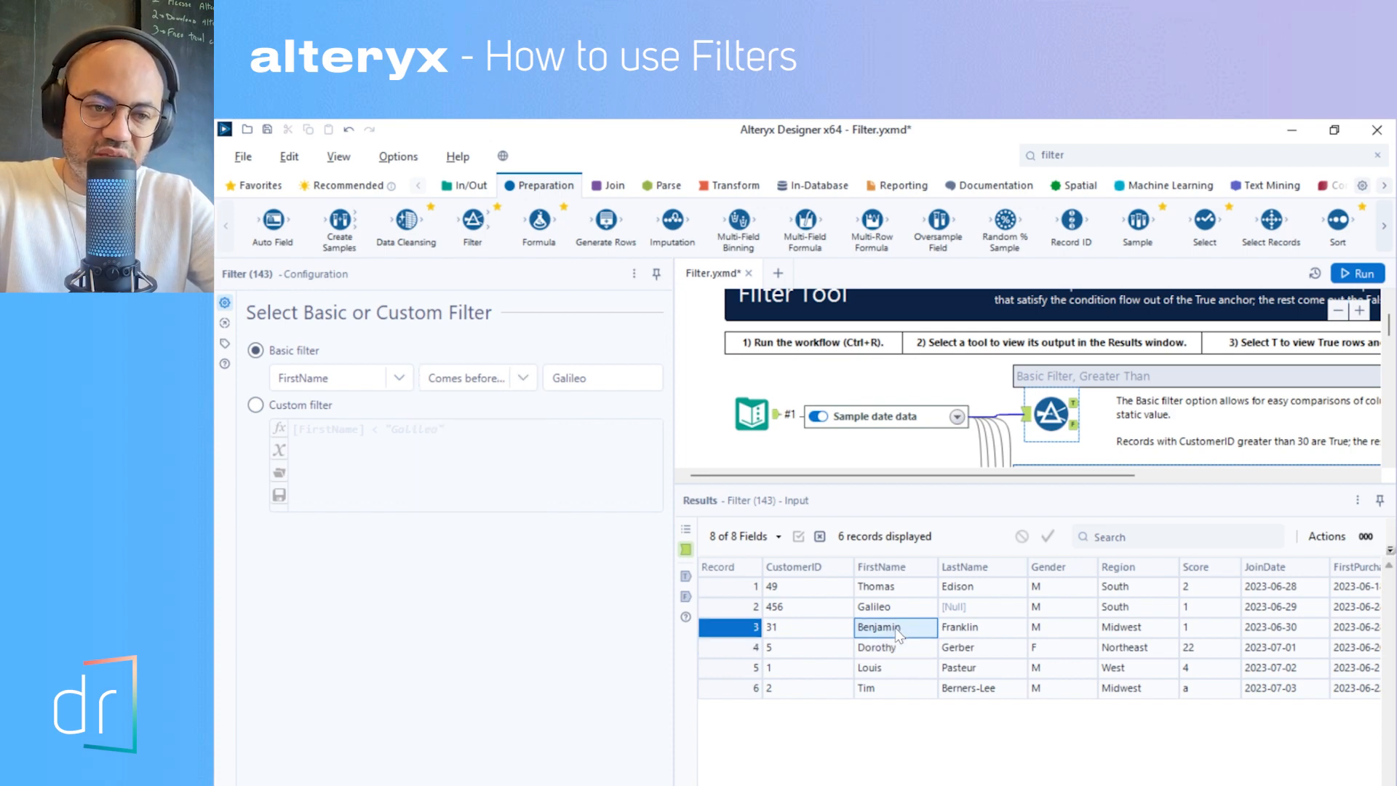
- Compare the input's first names in records 2 to 4 against the Comes before condition, and view the filter's true output
{"action": "left_click", "coordinate": [898, 645]}
{"action": "left_click", "coordinate": [910, 611]}
{"action": "left_click", "coordinate": [913, 632]}
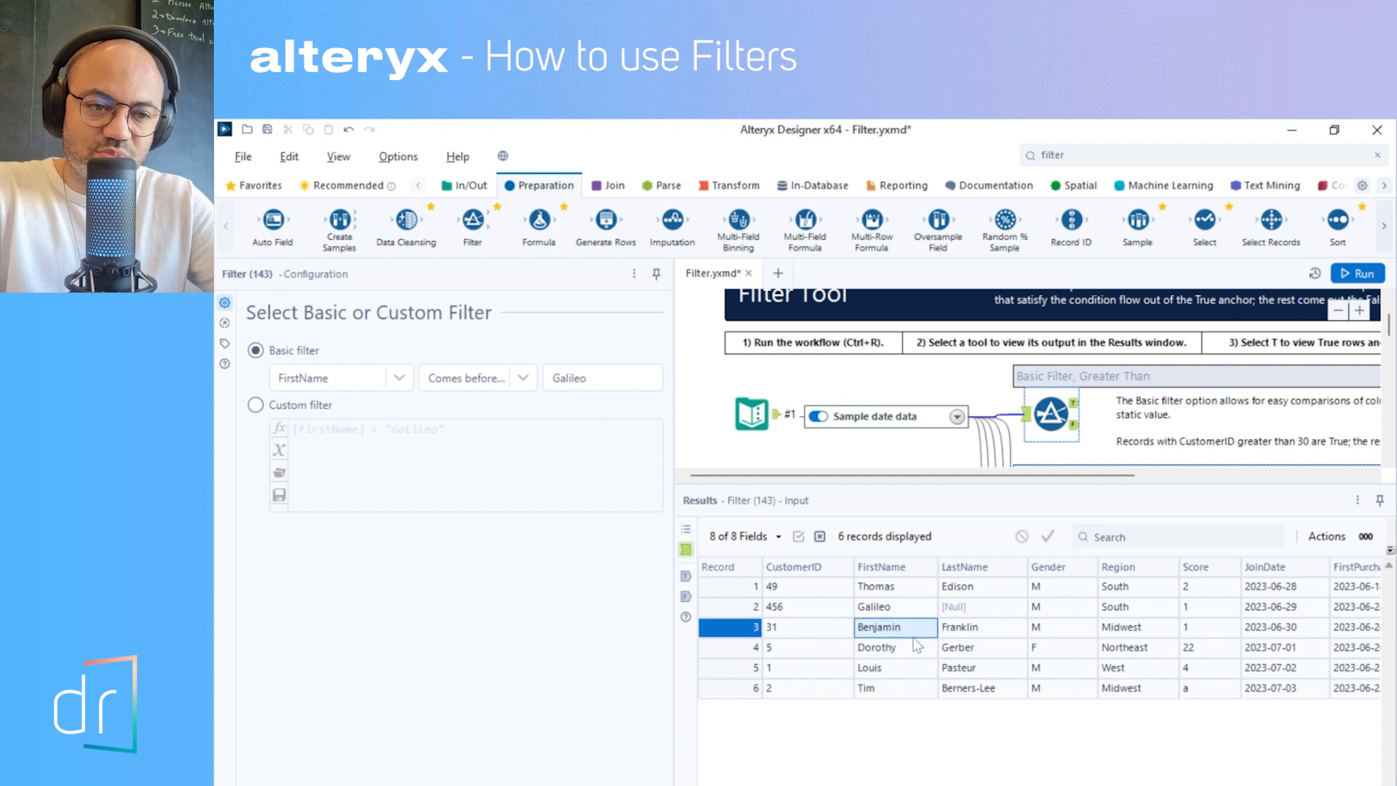
{"action": "right_click", "coordinate": [922, 647]}
{"action": "left_click", "coordinate": [880, 633]}
{"action": "left_click", "coordinate": [888, 648]}
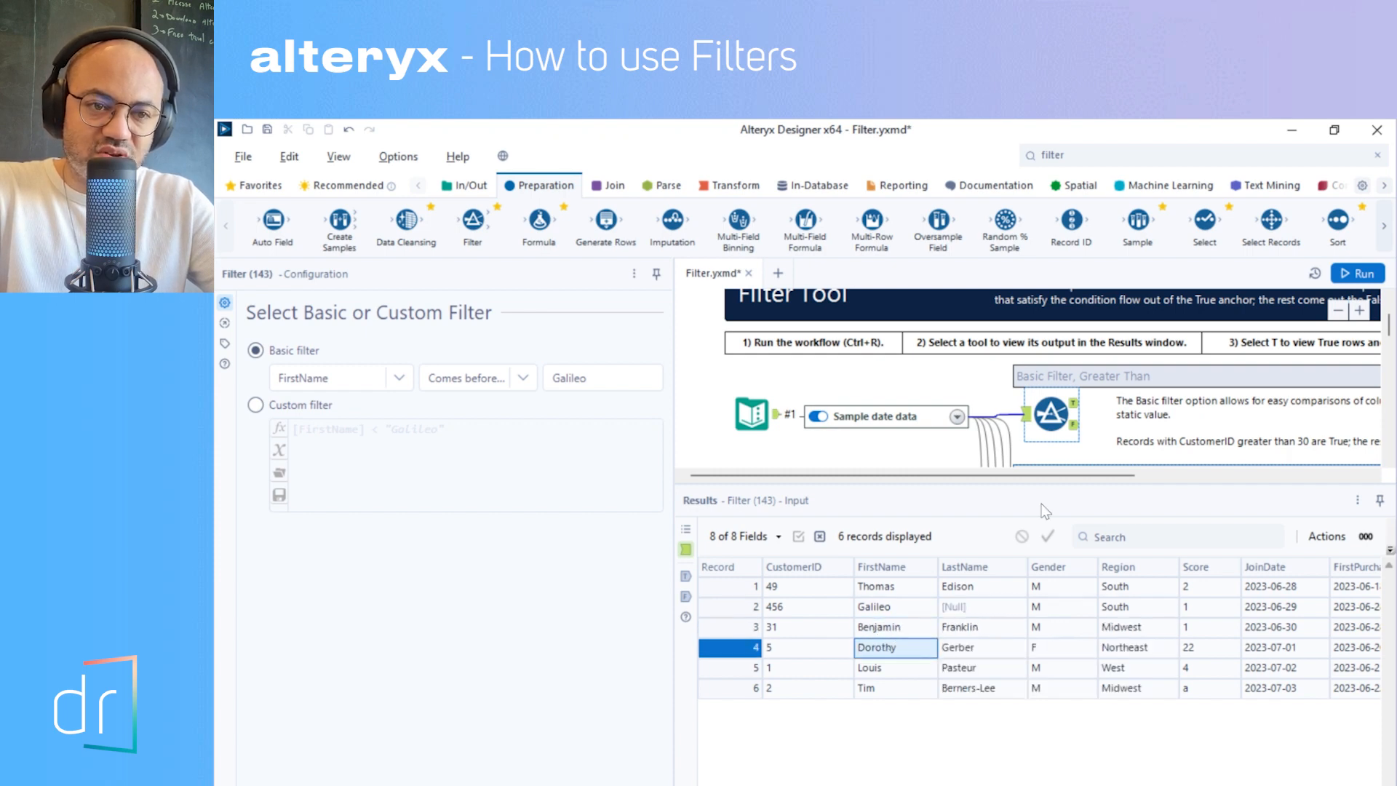
{"action": "left_click", "coordinate": [1075, 406]}
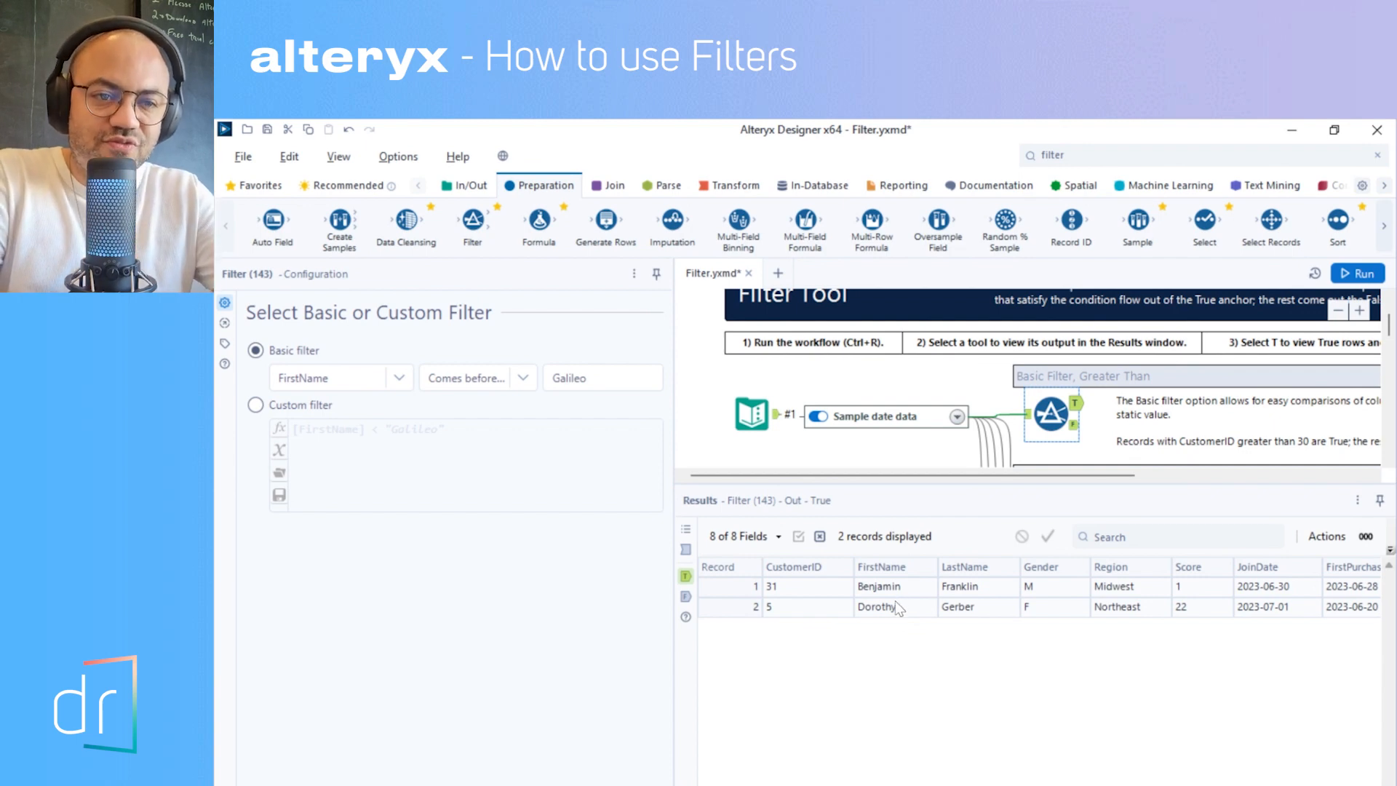
- Change the FirstName filter's operator to Comes after (>), run the workflow, and view the true output
{"action": "left_click", "coordinate": [502, 379]}
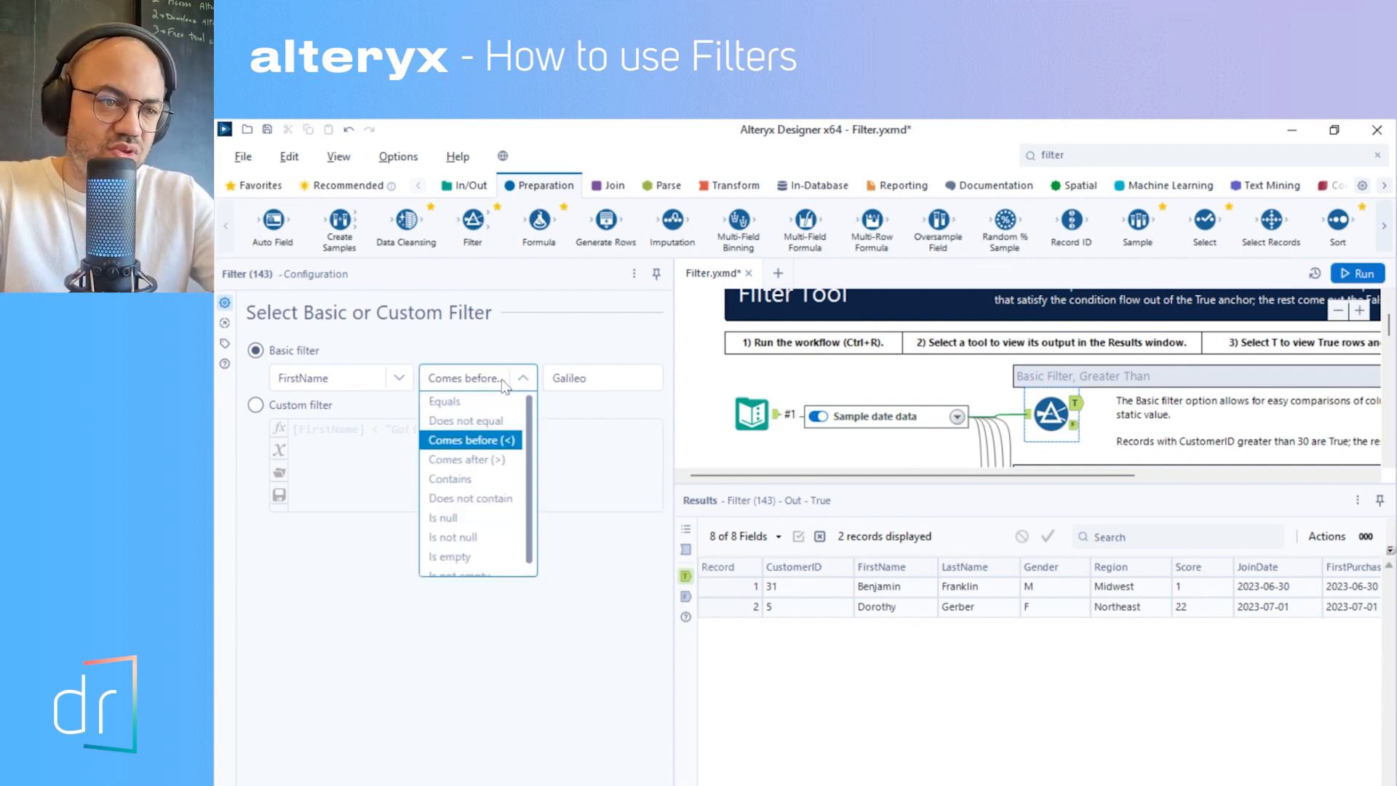
{"action": "left_click", "coordinate": [496, 462]}
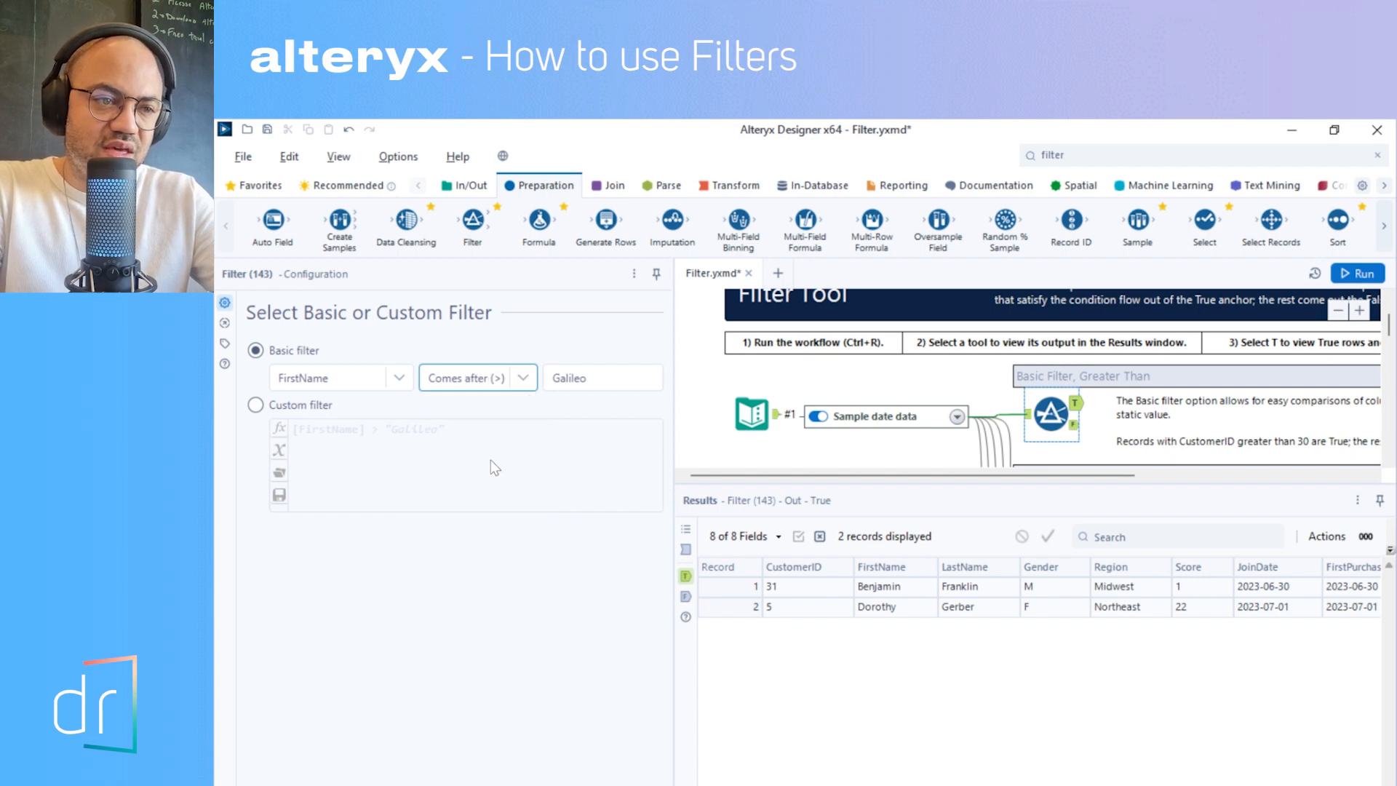
{"action": "left_click", "coordinate": [1372, 271]}
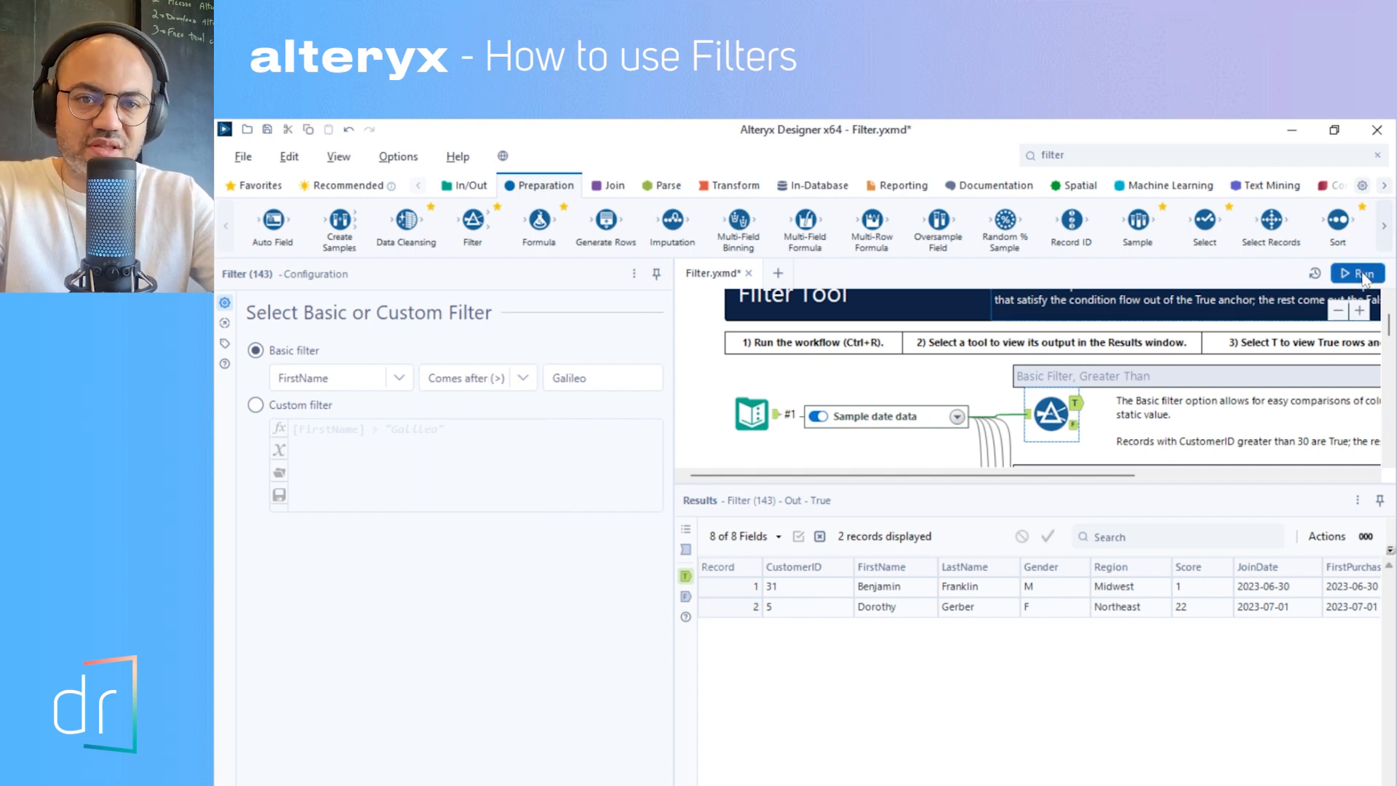
{"action": "left_click", "coordinate": [1074, 403]}
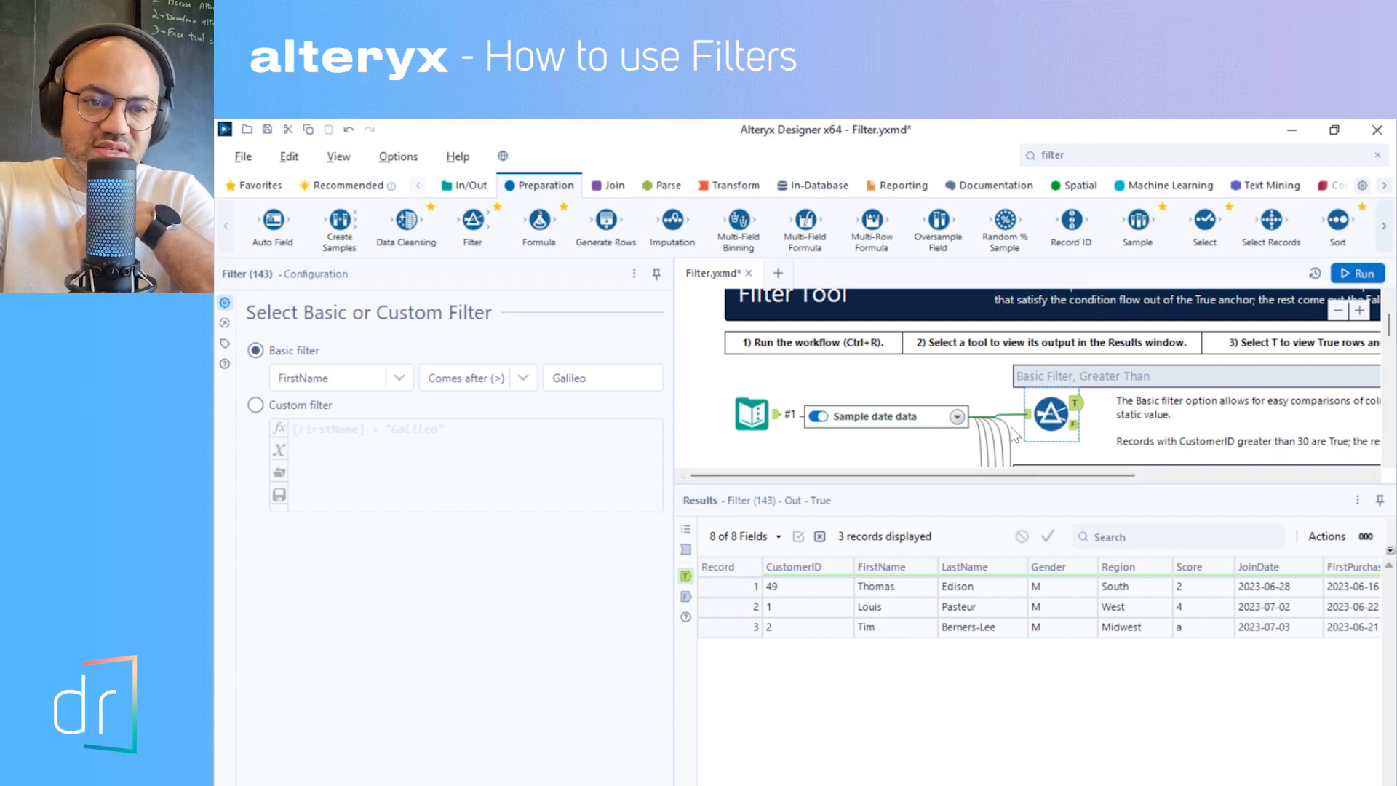
- Examine the filter's input records, checking the first names in records 1 to 3 against the Comes after condition
{"action": "left_click", "coordinate": [1029, 416]}
{"action": "left_click", "coordinate": [913, 590]}
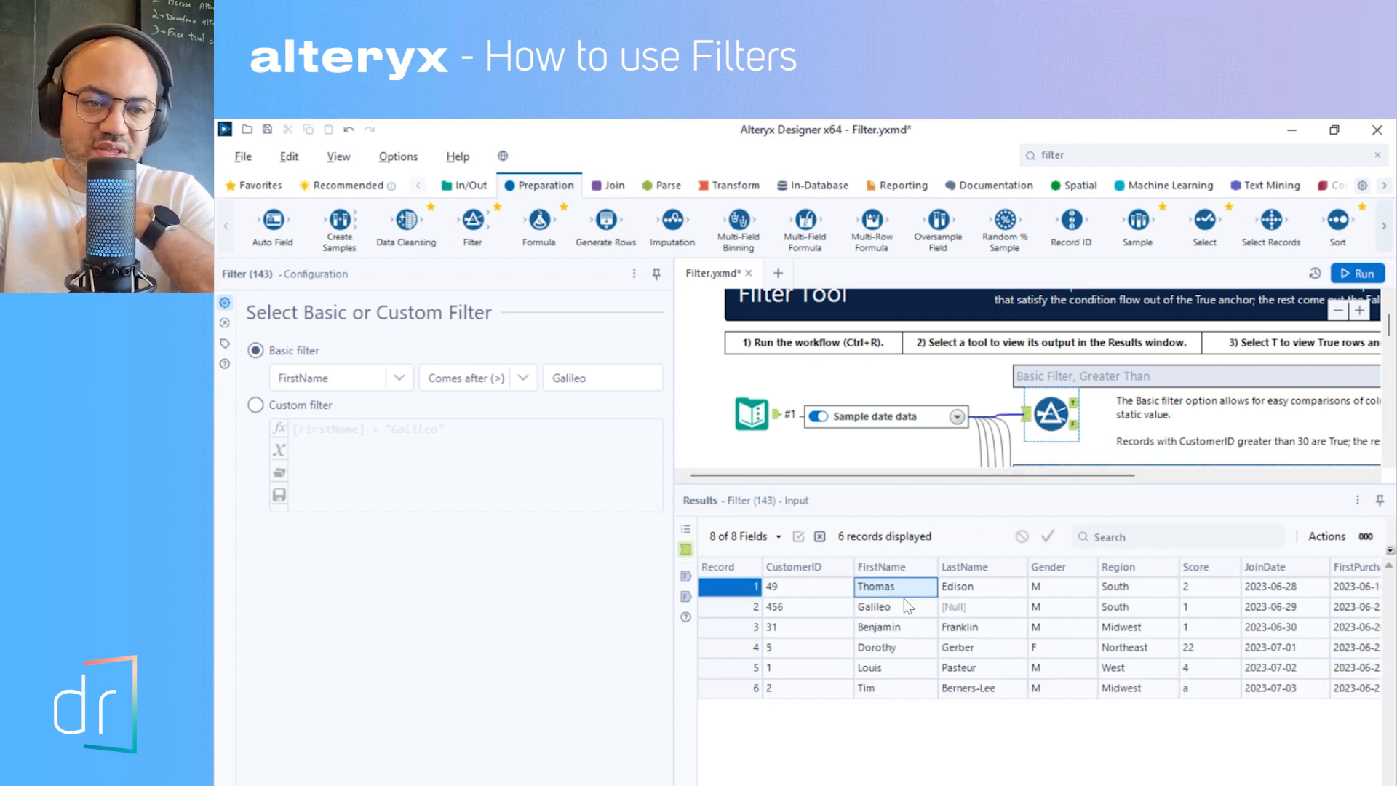
{"action": "left_click", "coordinate": [880, 630]}
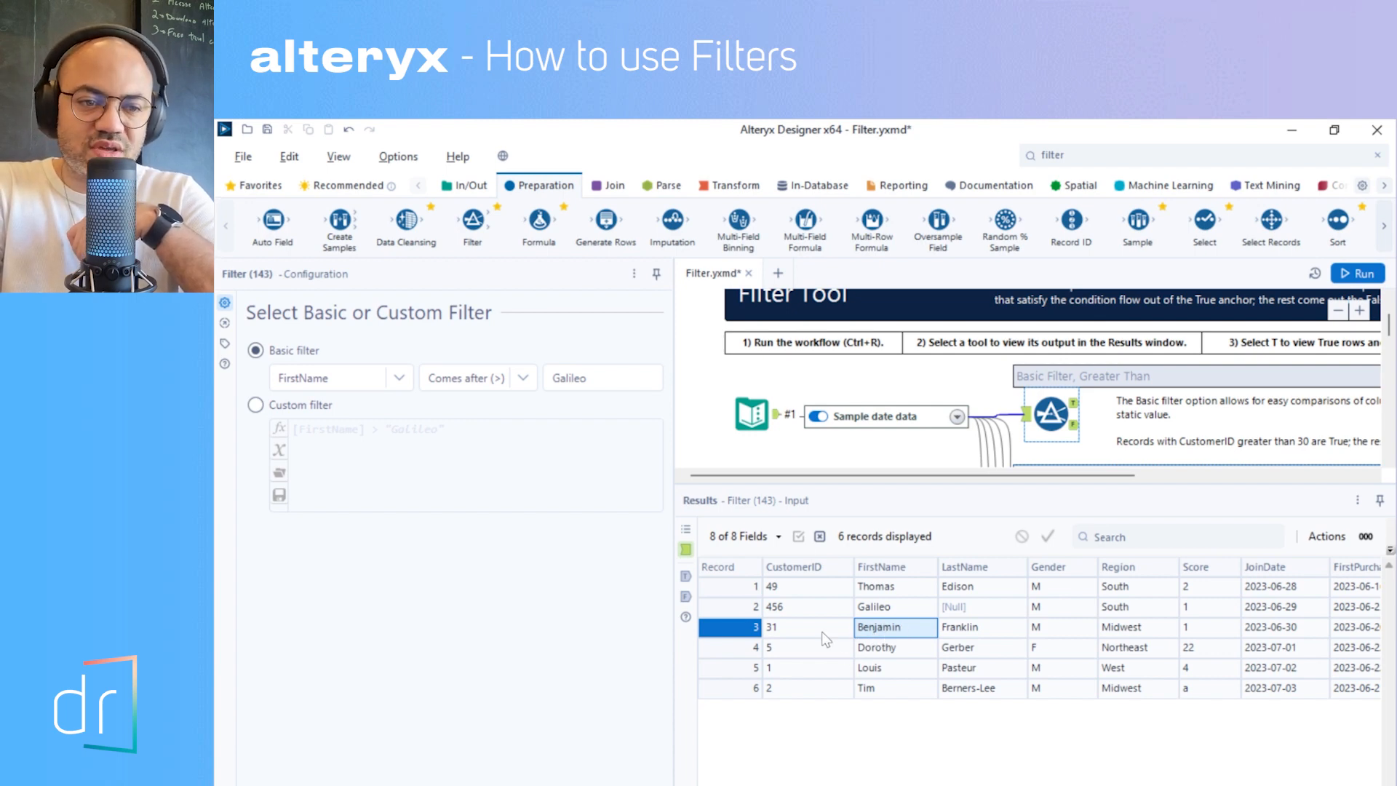
{"action": "left_click", "coordinate": [863, 611]}
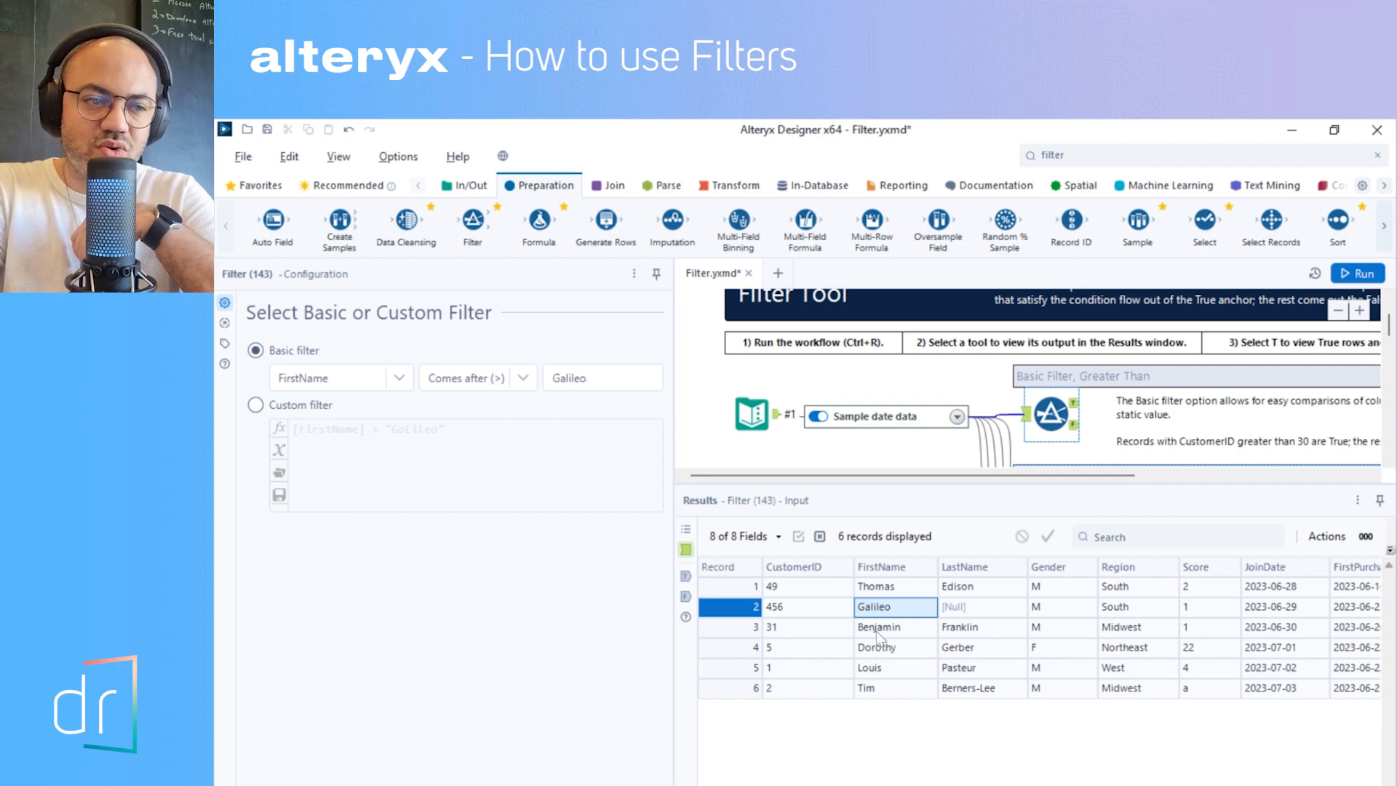
- View the filter's true output and go through the first name of each record that comes after Galileo
{"action": "left_click", "coordinate": [1074, 404]}
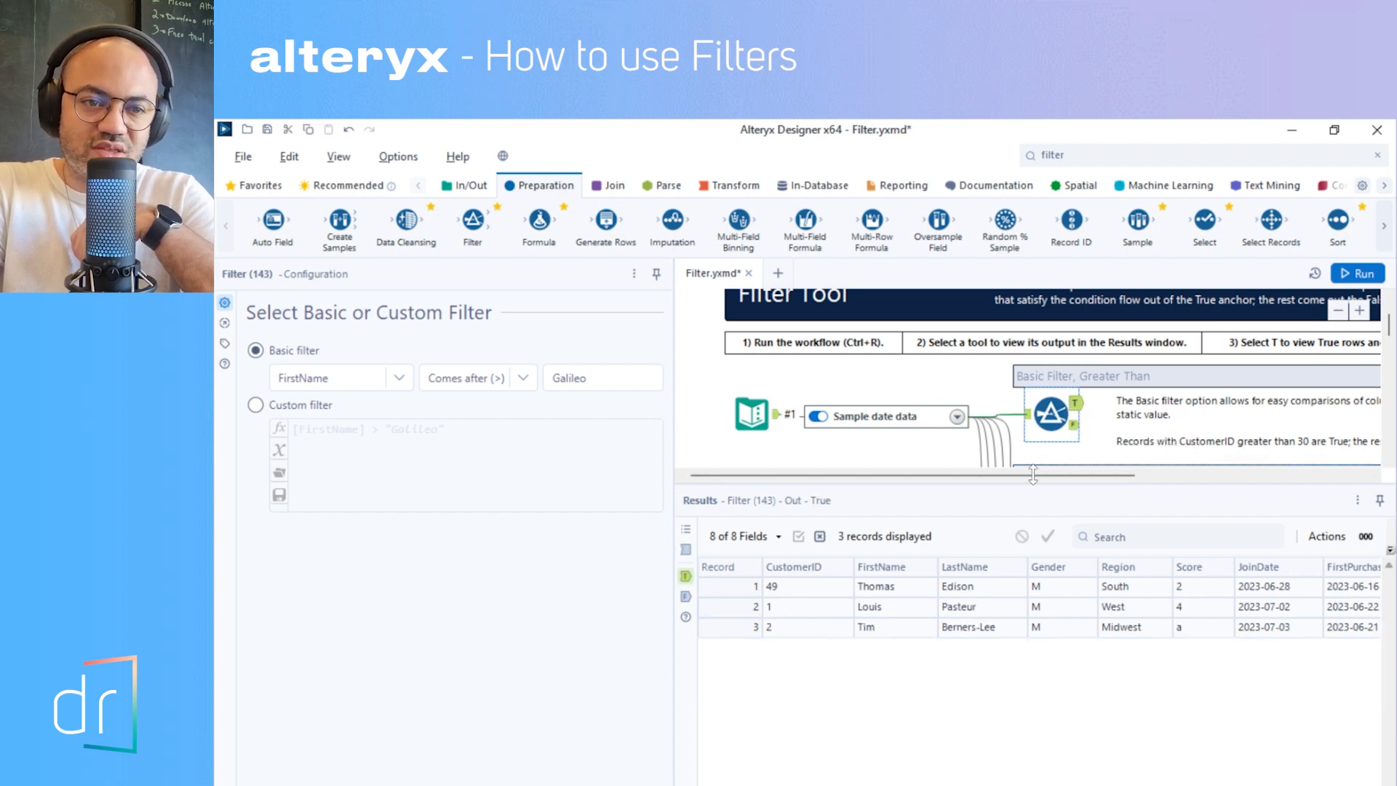
{"action": "left_click", "coordinate": [877, 592]}
{"action": "key", "text": "Down"}
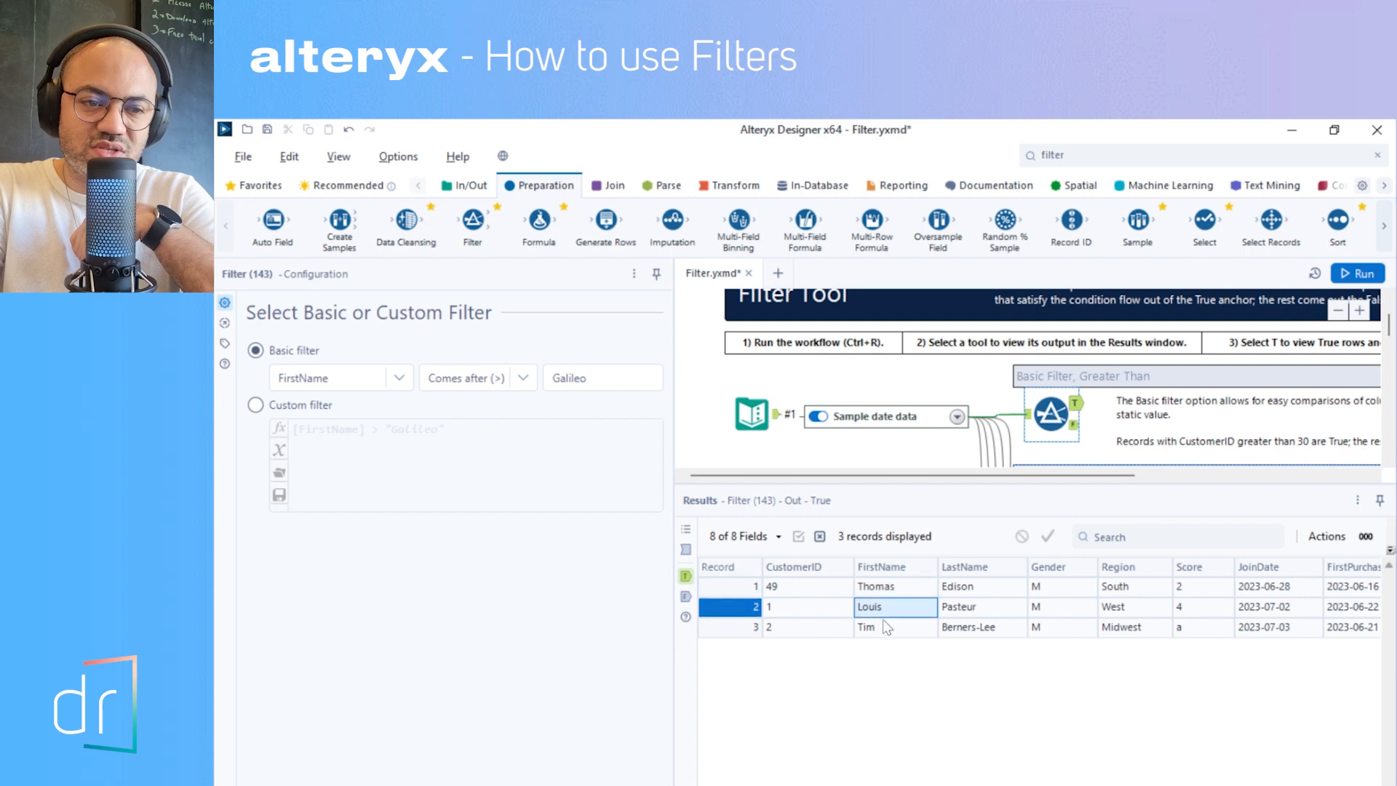
{"action": "key", "text": "Down"}
{"action": "left_click", "coordinate": [868, 588]}
{"action": "left_click", "coordinate": [866, 607]}
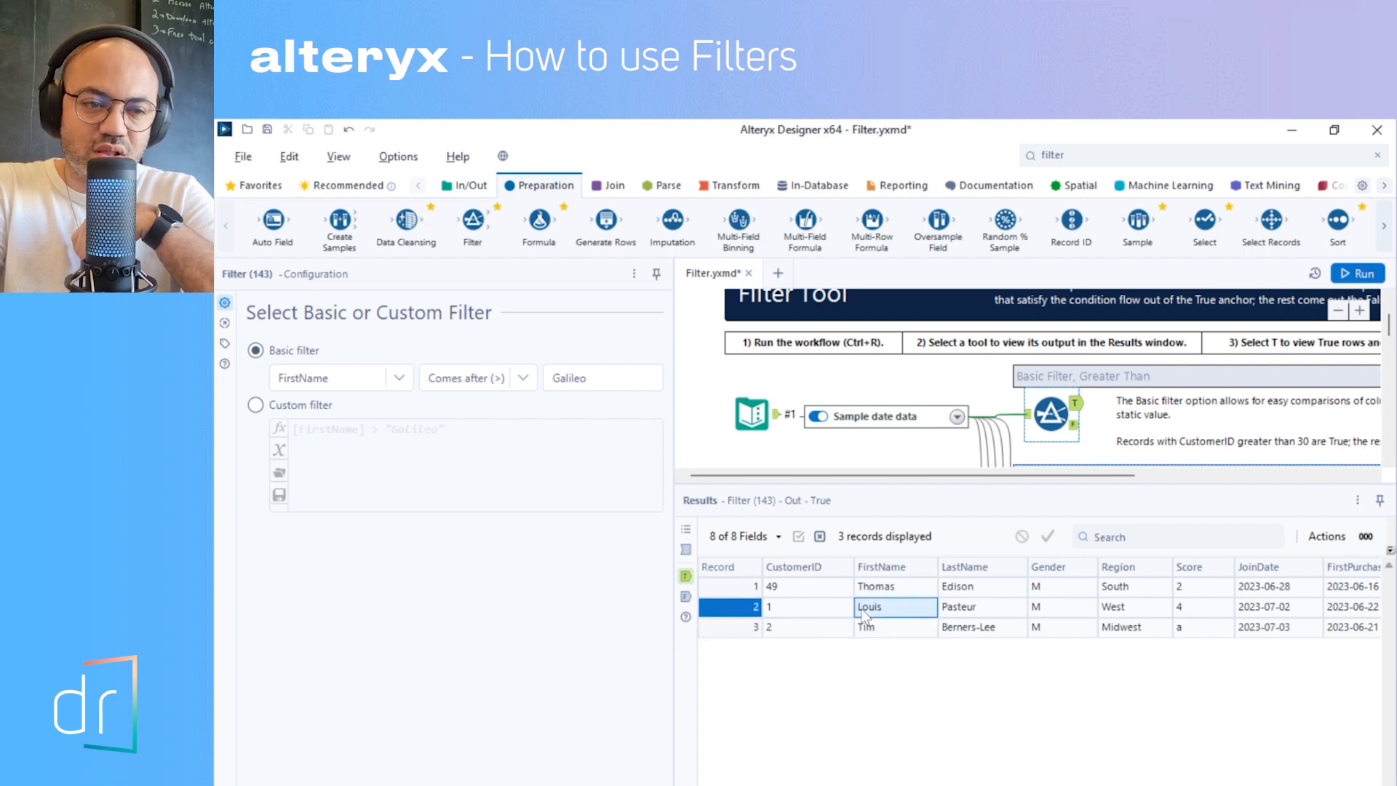
{"action": "left_click", "coordinate": [864, 627]}
- Return to the filter's input records and compare the first names in records 1, 5 and 6 alphabetically with Galileo
{"action": "left_click", "coordinate": [1026, 414]}
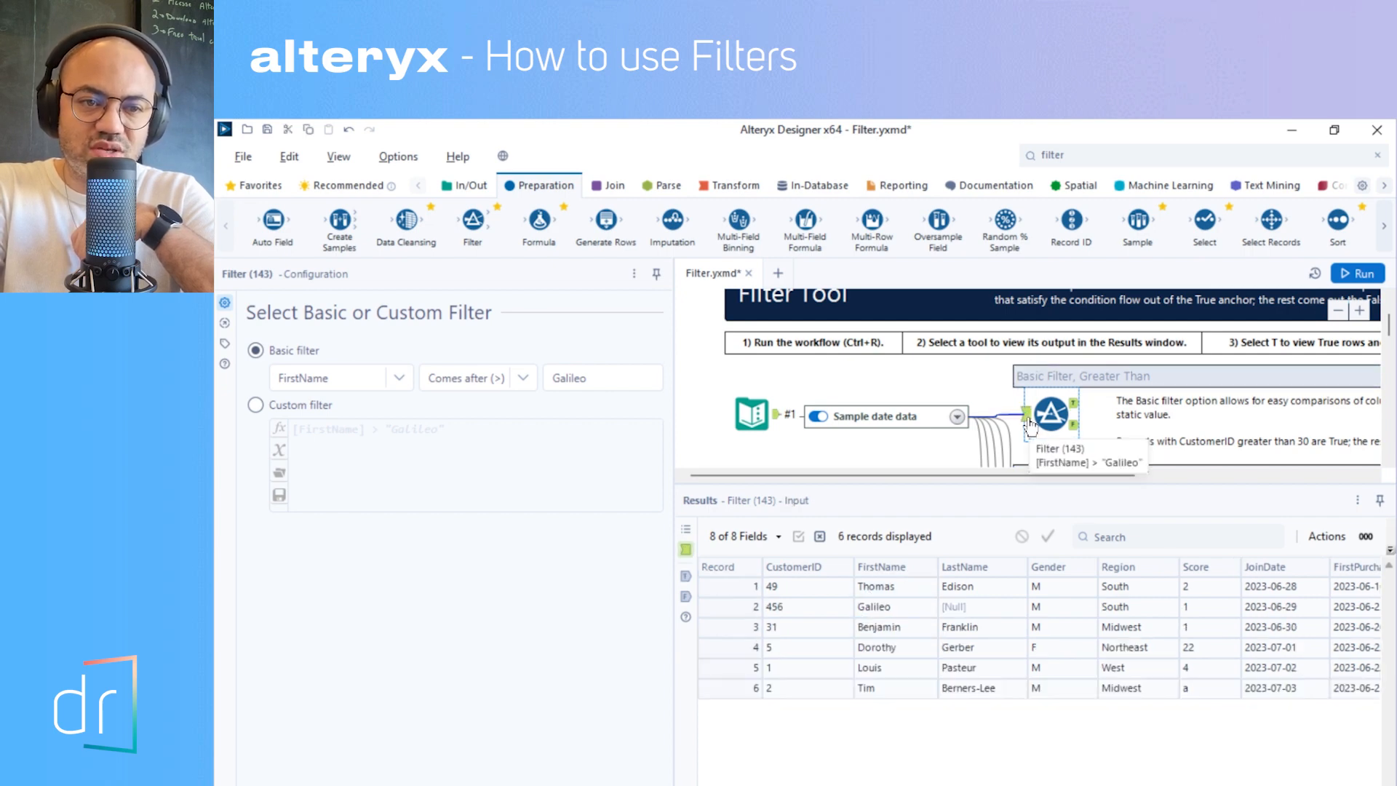
{"action": "left_click", "coordinate": [884, 607]}
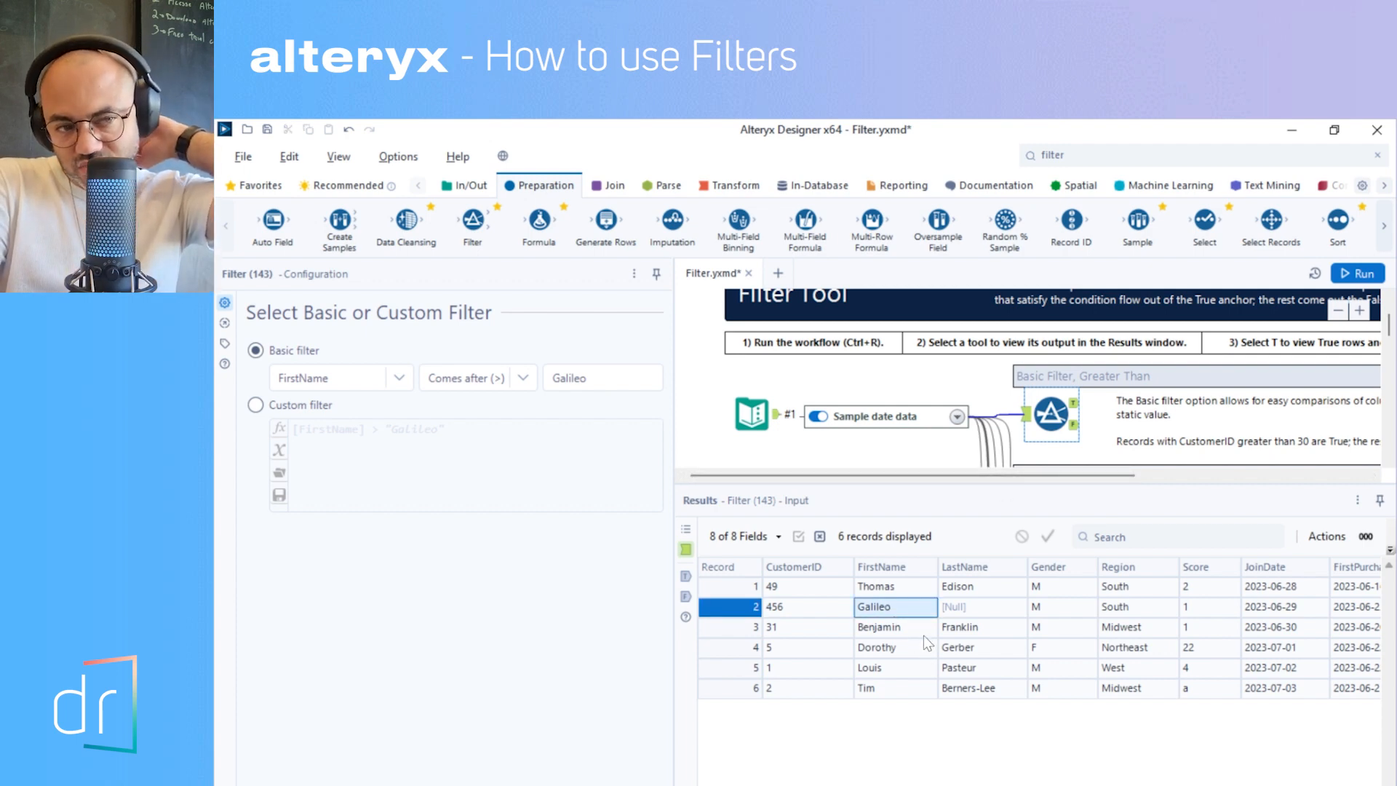
{"action": "left_click", "coordinate": [872, 586]}
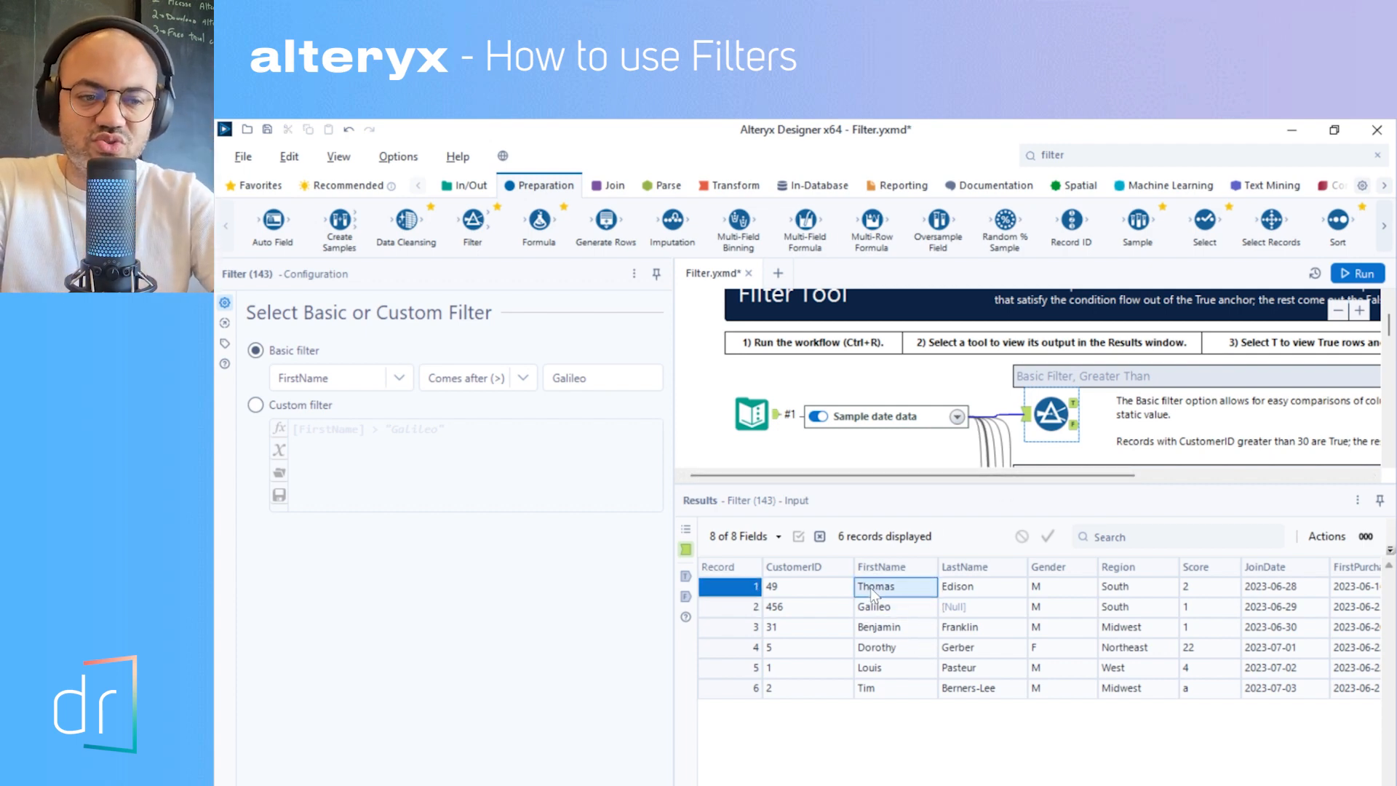
{"action": "left_click", "coordinate": [887, 667]}
{"action": "left_click", "coordinate": [891, 686]}
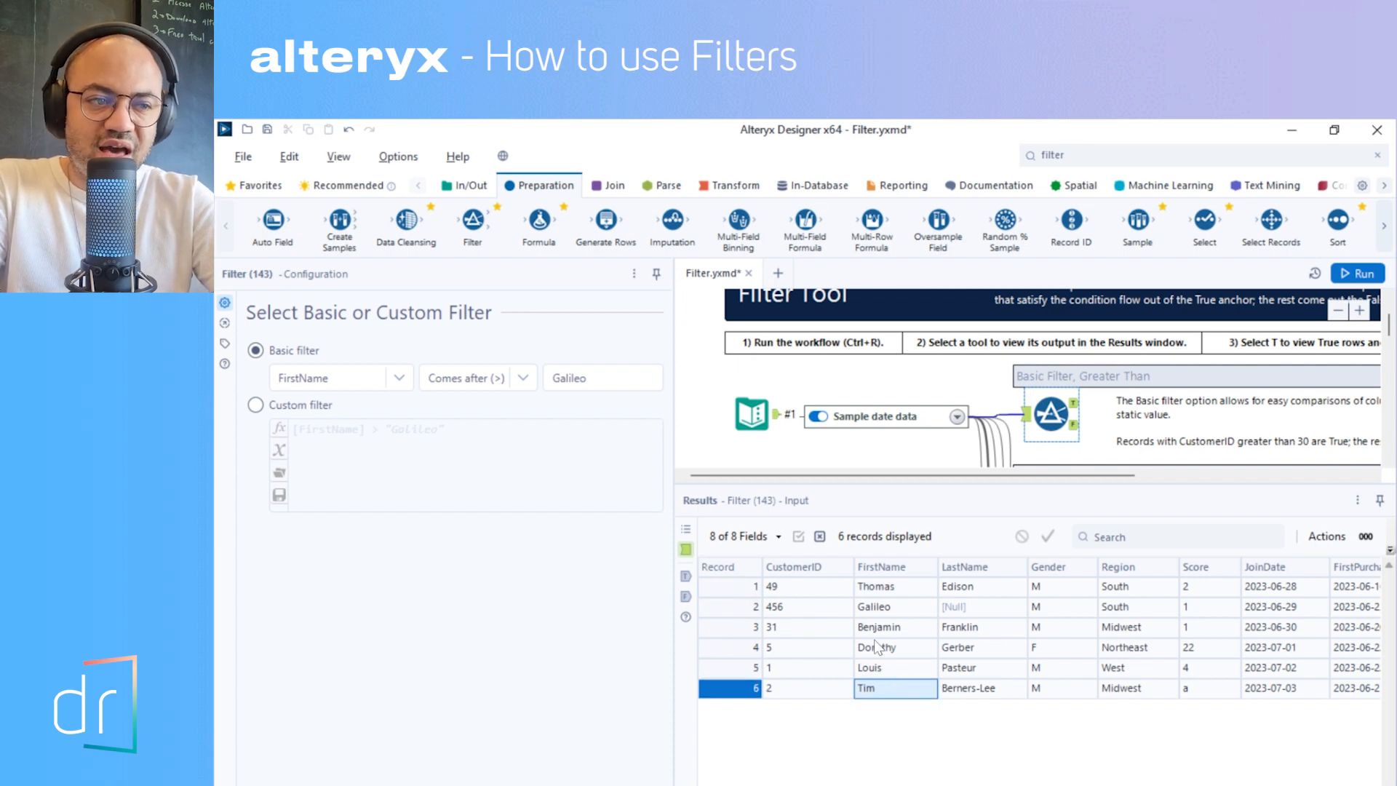
{"action": "left_click", "coordinate": [878, 609]}
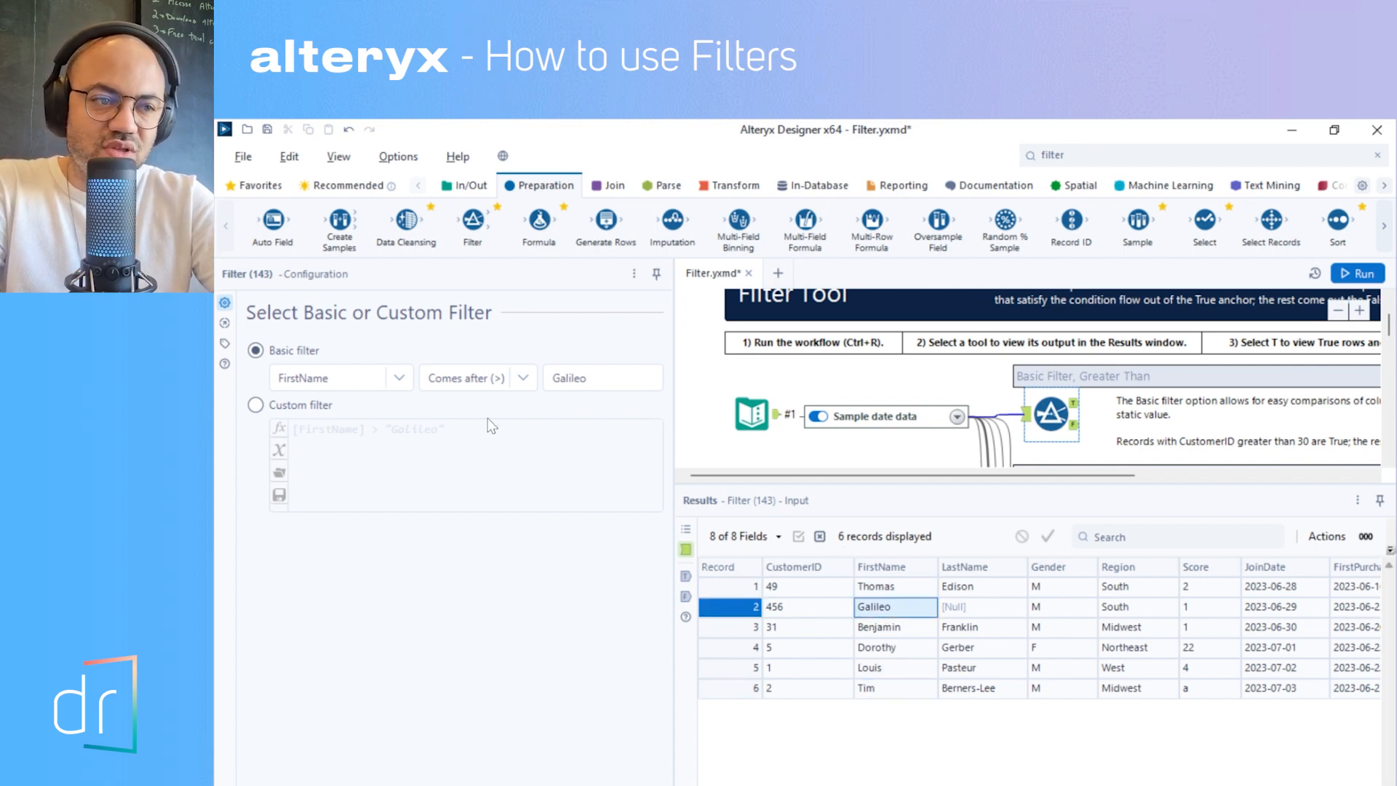
- Set the FirstName filter's operator back to Comes before (<), run the workflow, and check the first names in the true output
{"action": "left_click", "coordinate": [495, 378]}
{"action": "left_click", "coordinate": [484, 459]}
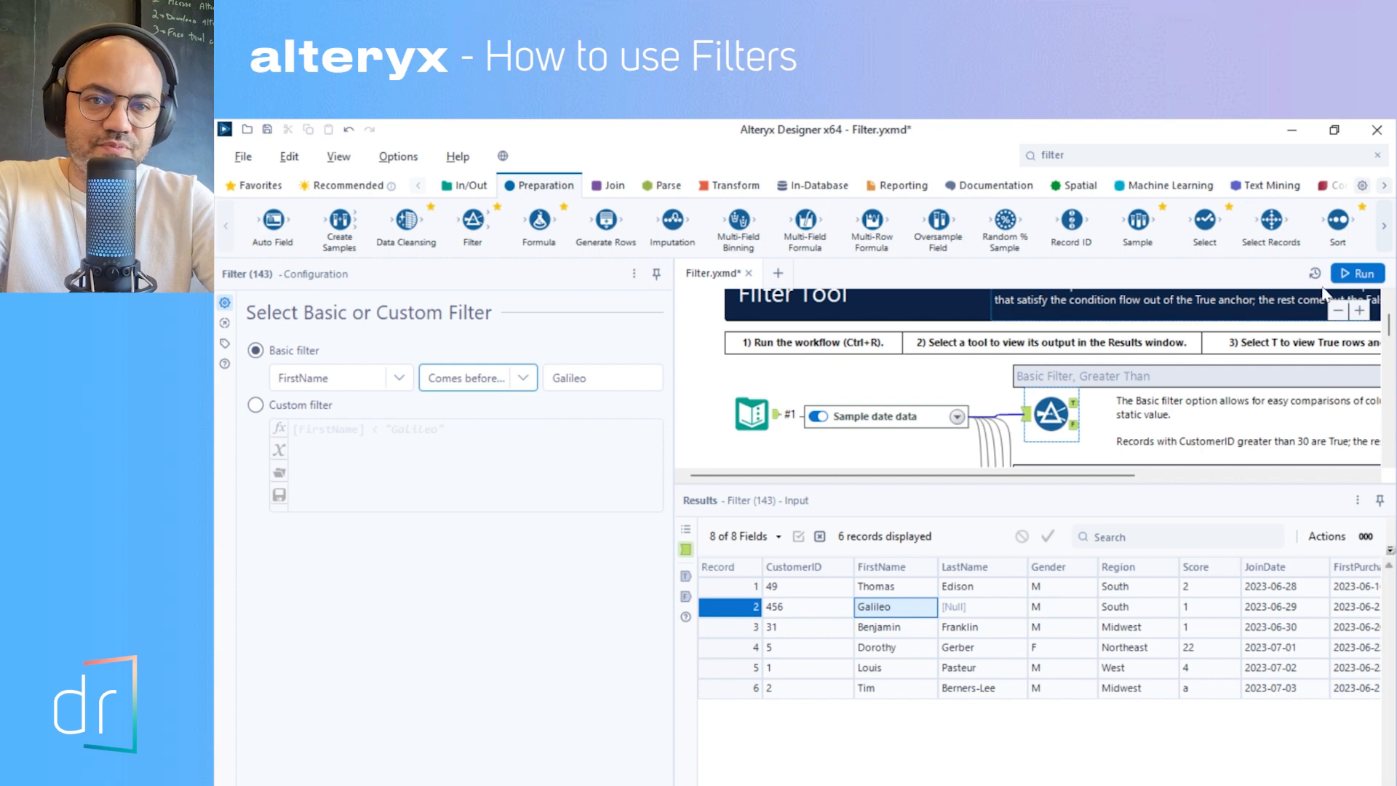
{"action": "left_click", "coordinate": [1357, 274]}
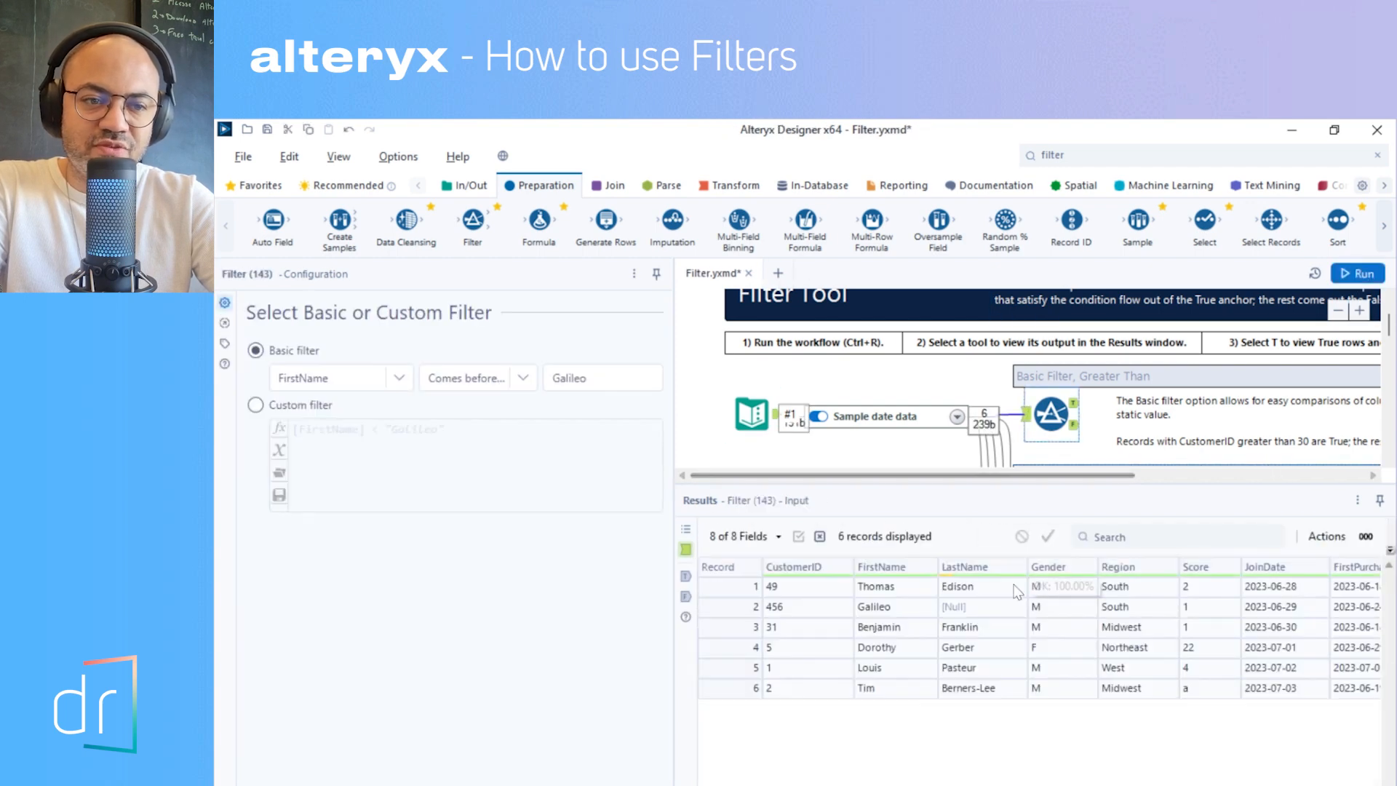
{"action": "left_click", "coordinate": [1074, 402]}
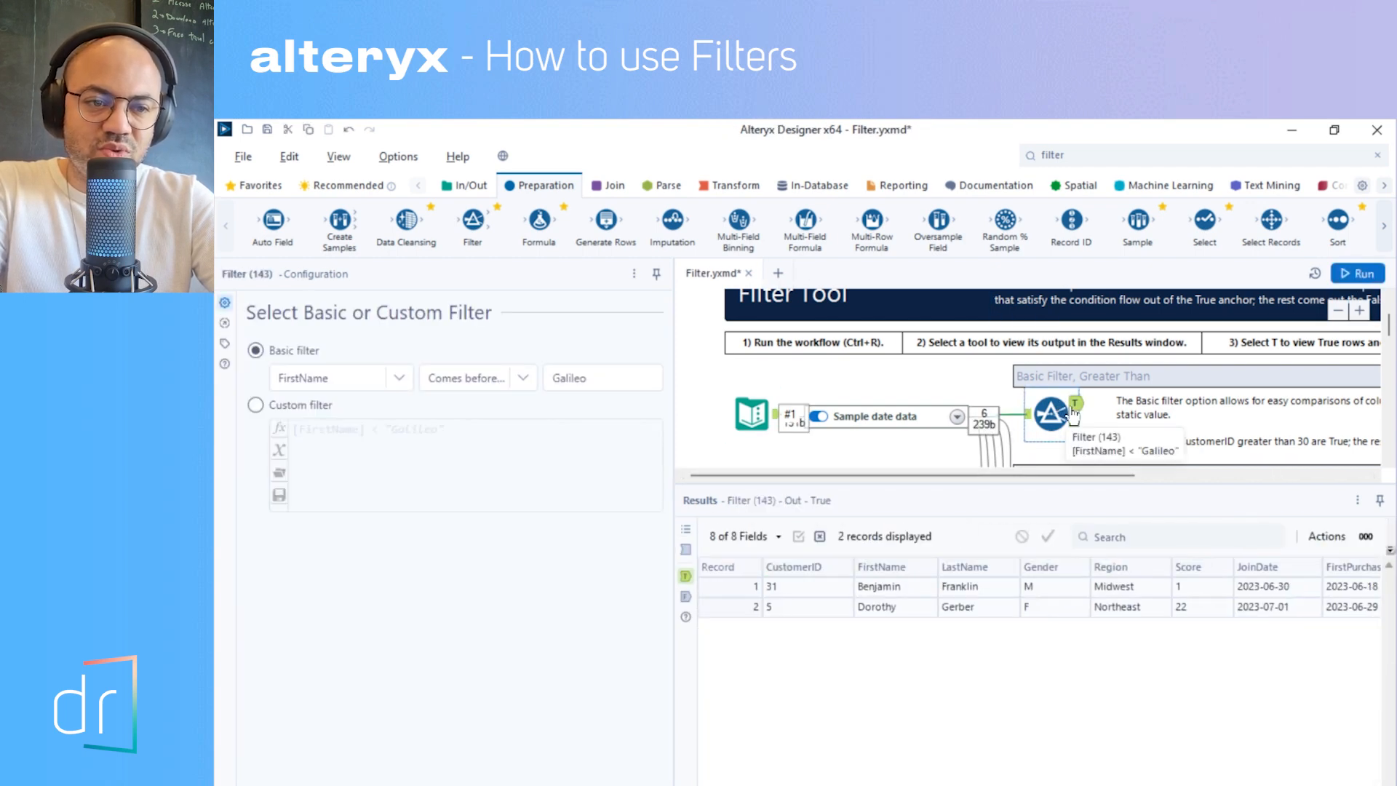
{"action": "left_click", "coordinate": [895, 588]}
{"action": "left_click", "coordinate": [924, 608]}
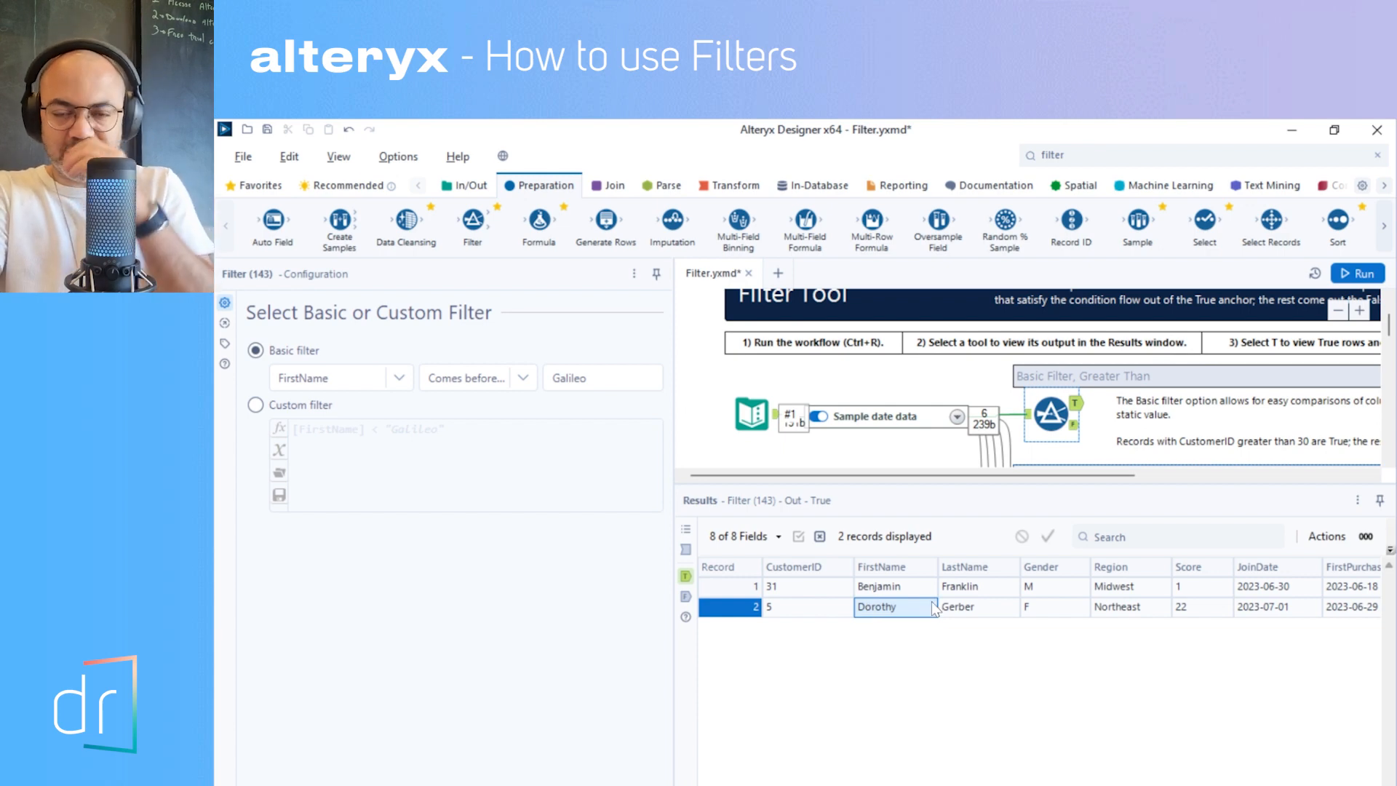
{"action": "left_click", "coordinate": [885, 588]}
{"action": "left_click", "coordinate": [887, 608]}
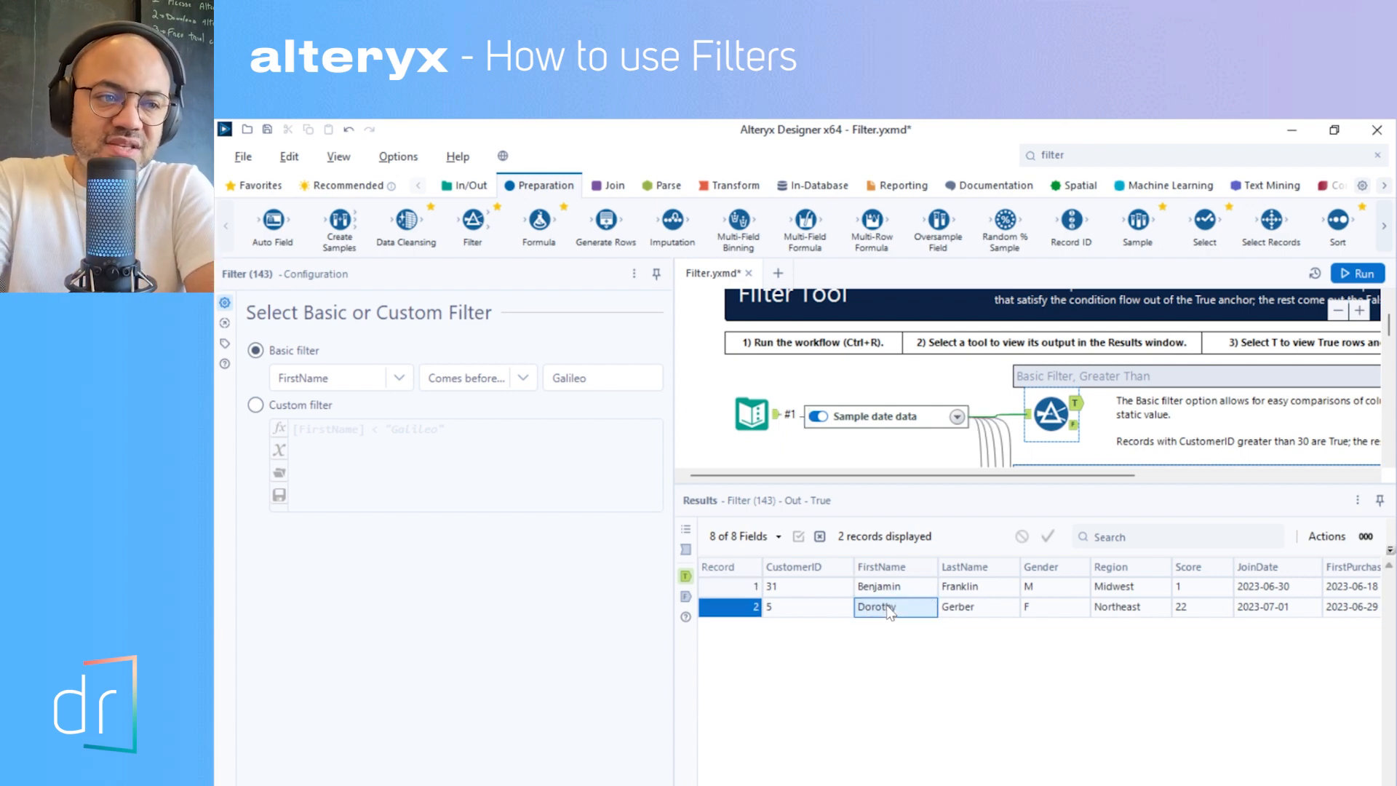
- Locate the JoinDate column in the results and set the basic filter to JoinDate with the = operator
{"action": "left_click", "coordinate": [522, 377]}
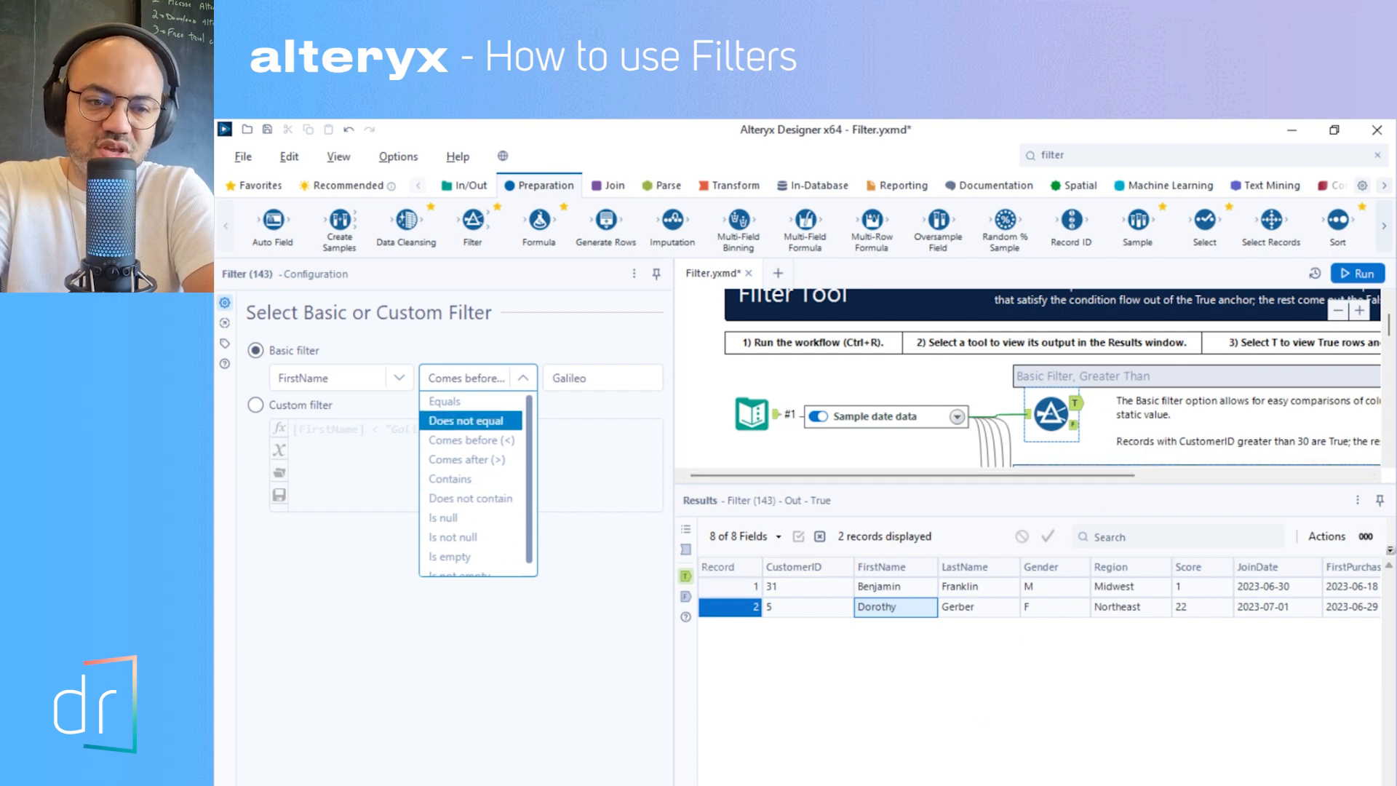
{"action": "scroll", "coordinate": [1041, 597], "scroll_direction": "right", "scroll_amount": 2}
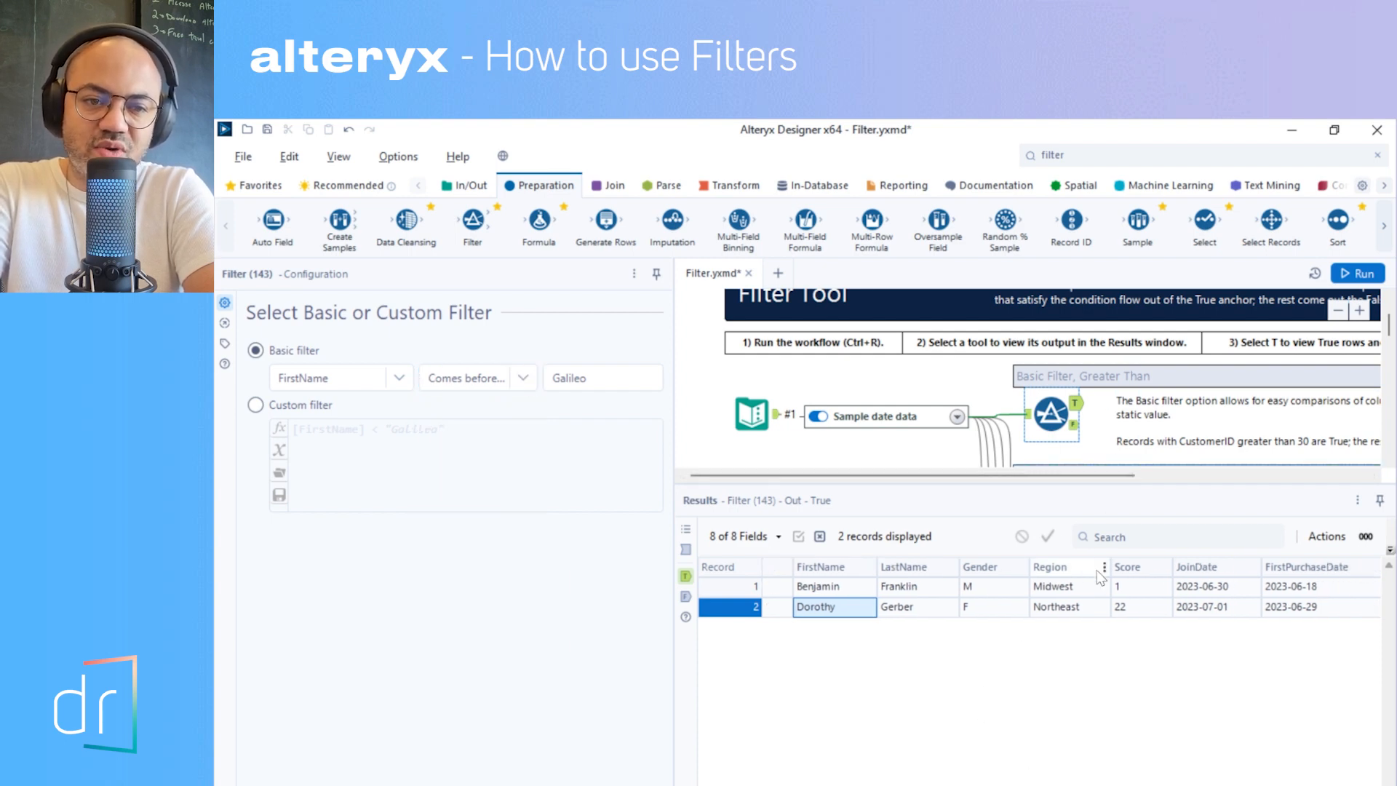
{"action": "left_click", "coordinate": [1199, 569]}
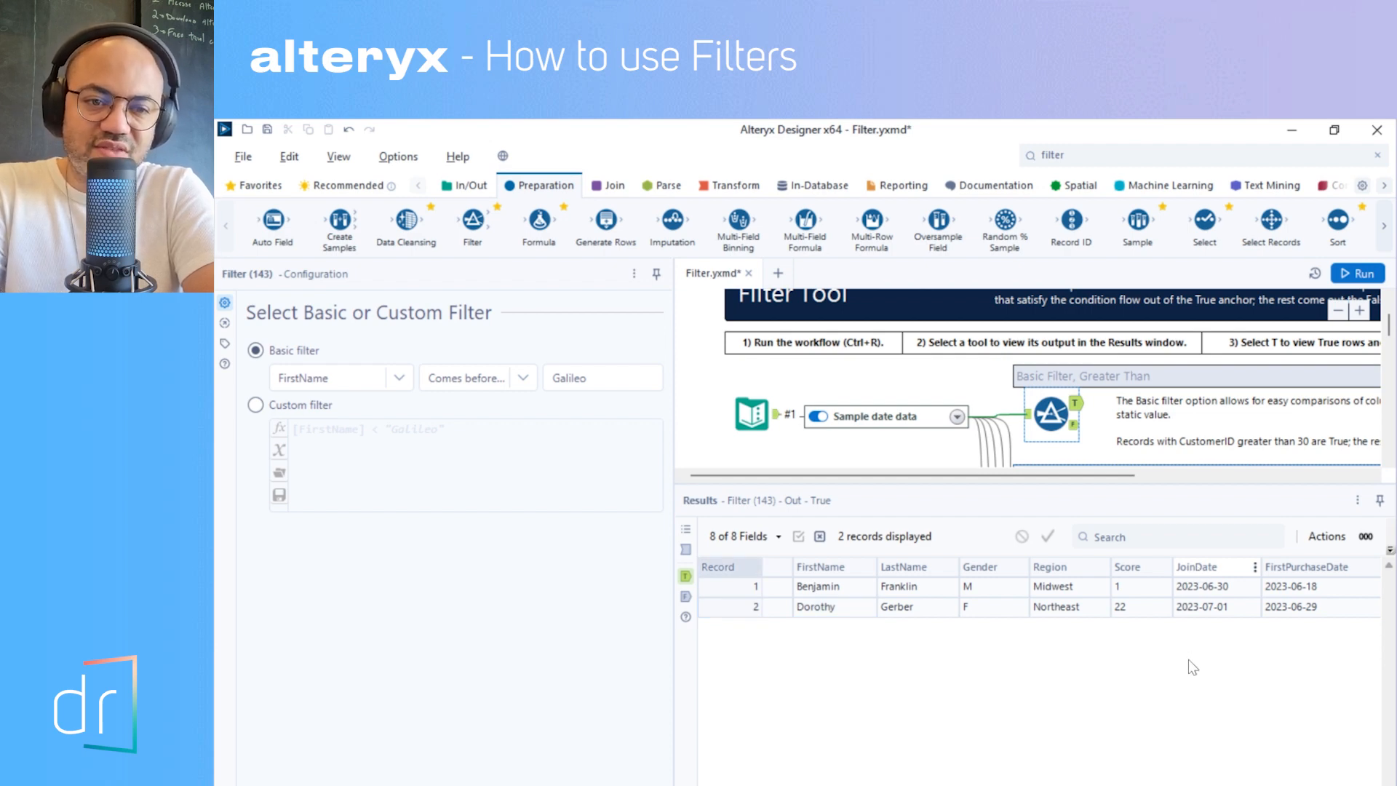
{"action": "left_click", "coordinate": [374, 376]}
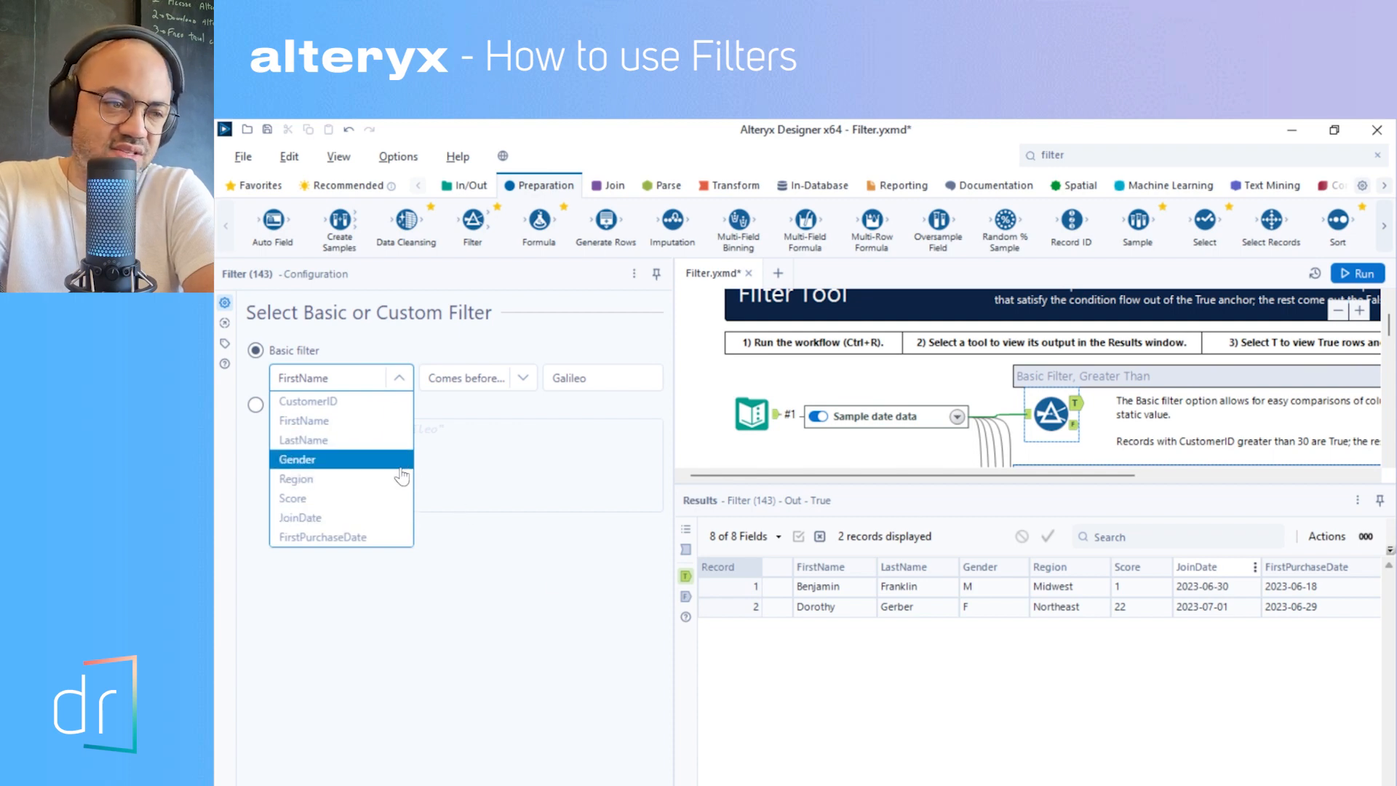
{"action": "left_click", "coordinate": [351, 520]}
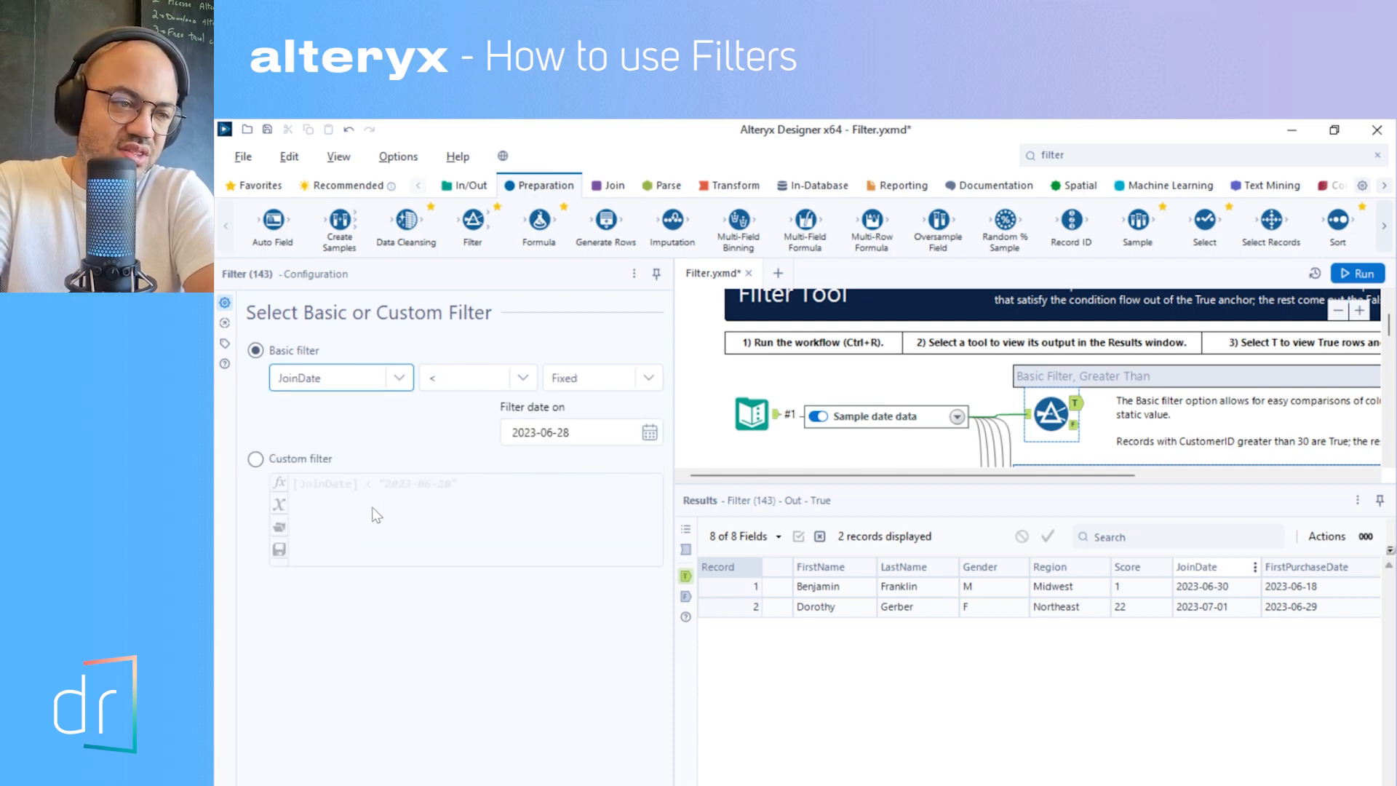
{"action": "left_click", "coordinate": [492, 386]}
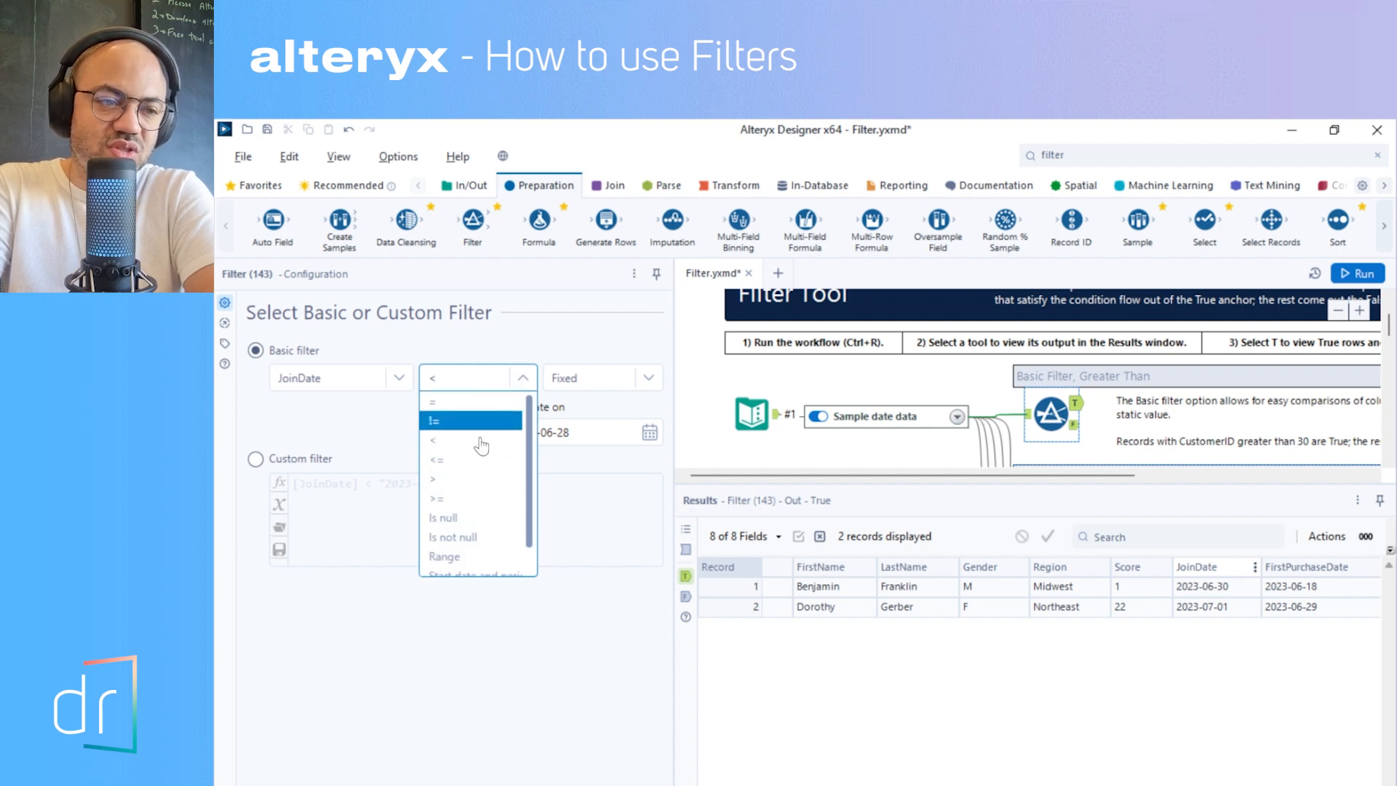
{"action": "left_click", "coordinate": [478, 405]}
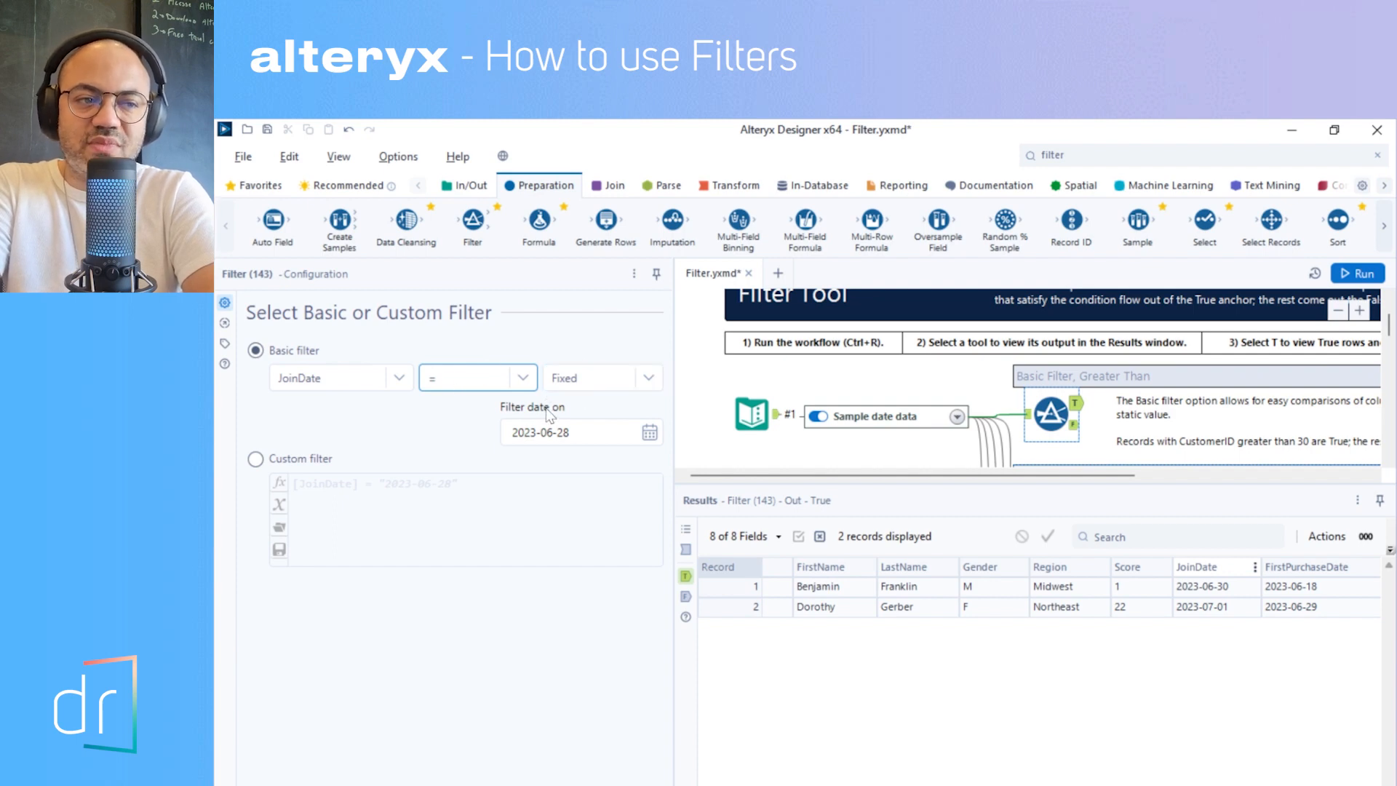
- Review the date type choices for the JoinDate filter and the calendar for its fixed date
{"action": "left_click", "coordinate": [592, 381]}
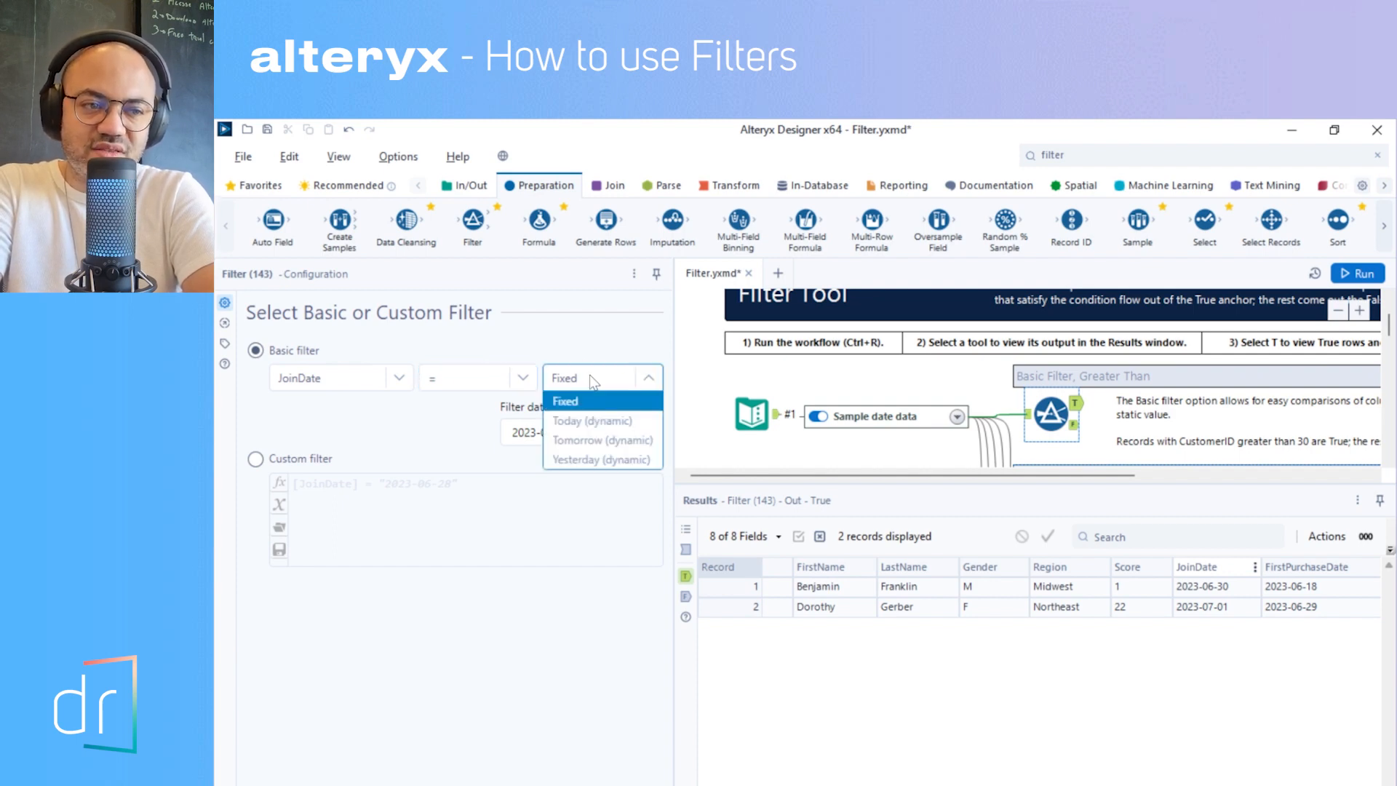
{"action": "left_click", "coordinate": [467, 412]}
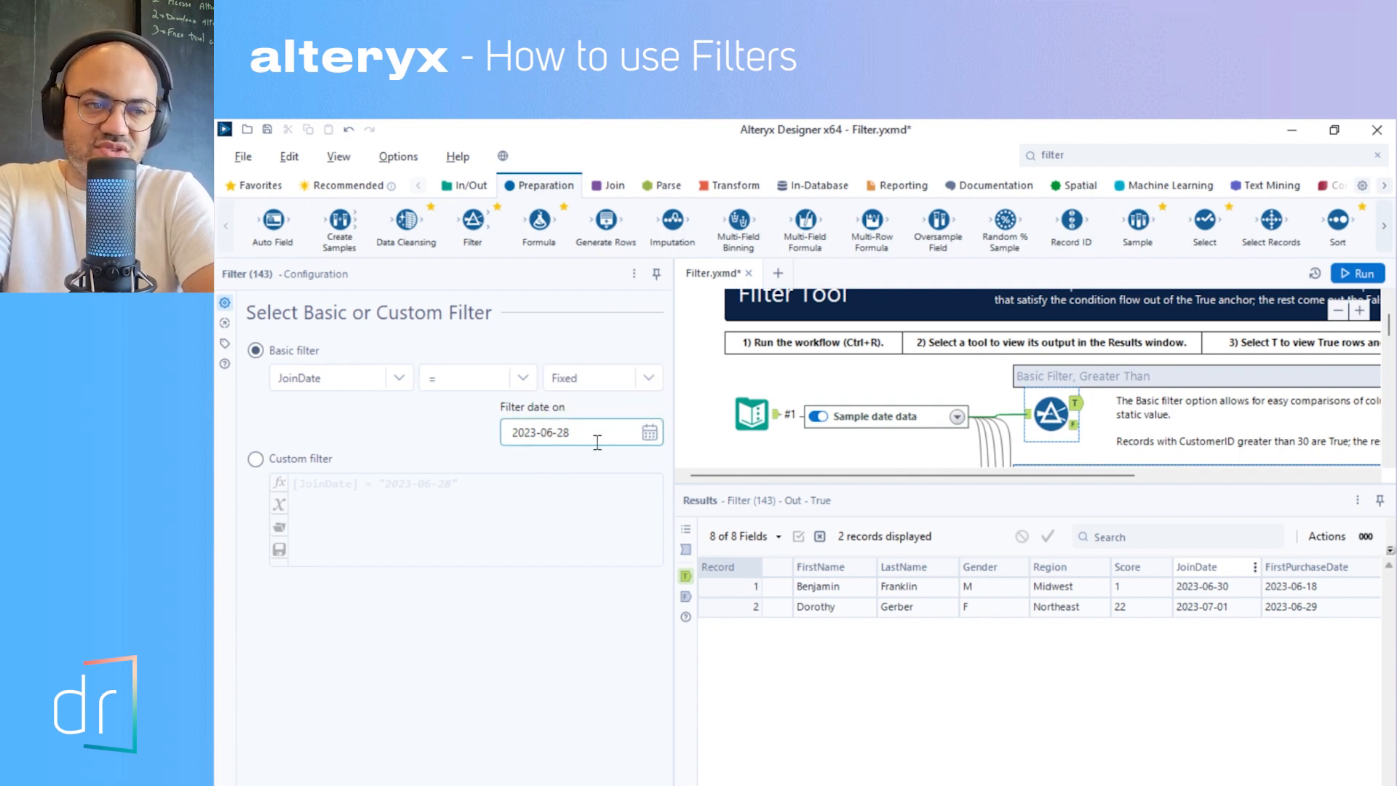
{"action": "left_click", "coordinate": [649, 432]}
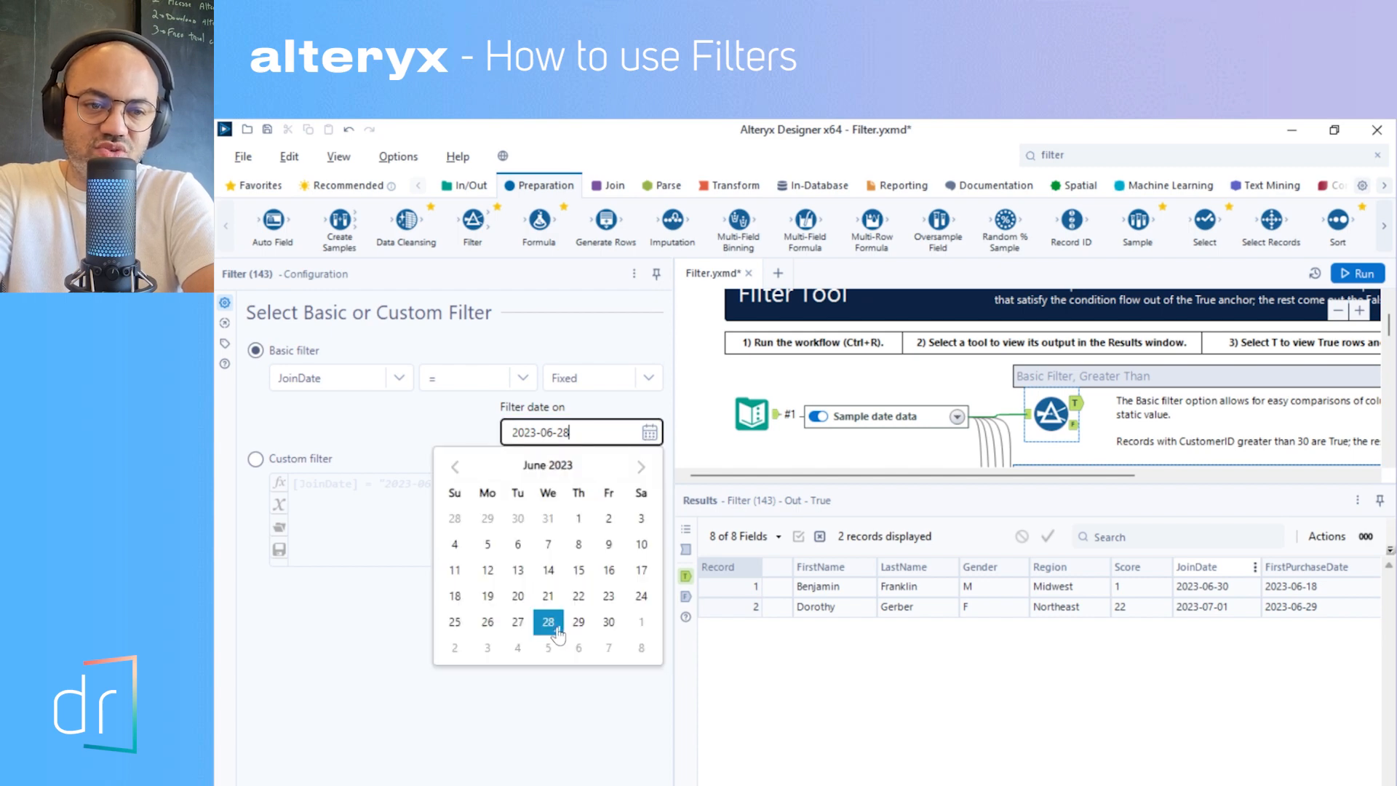
{"action": "left_click", "coordinate": [399, 400]}
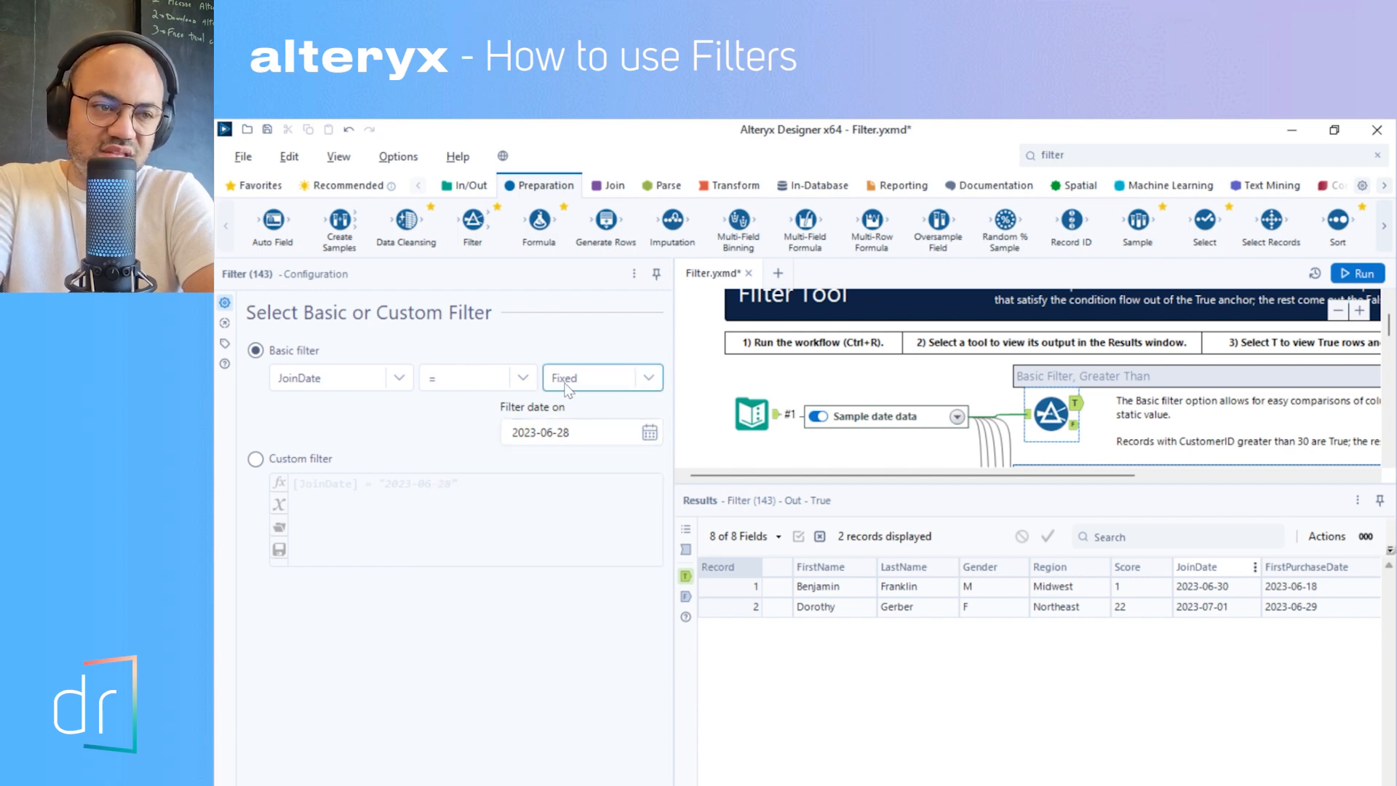
- Try Today, Tomorrow and Yesterday (dynamic) as the JoinDate comparison date, and return it to Fixed
{"action": "left_click", "coordinate": [593, 377]}
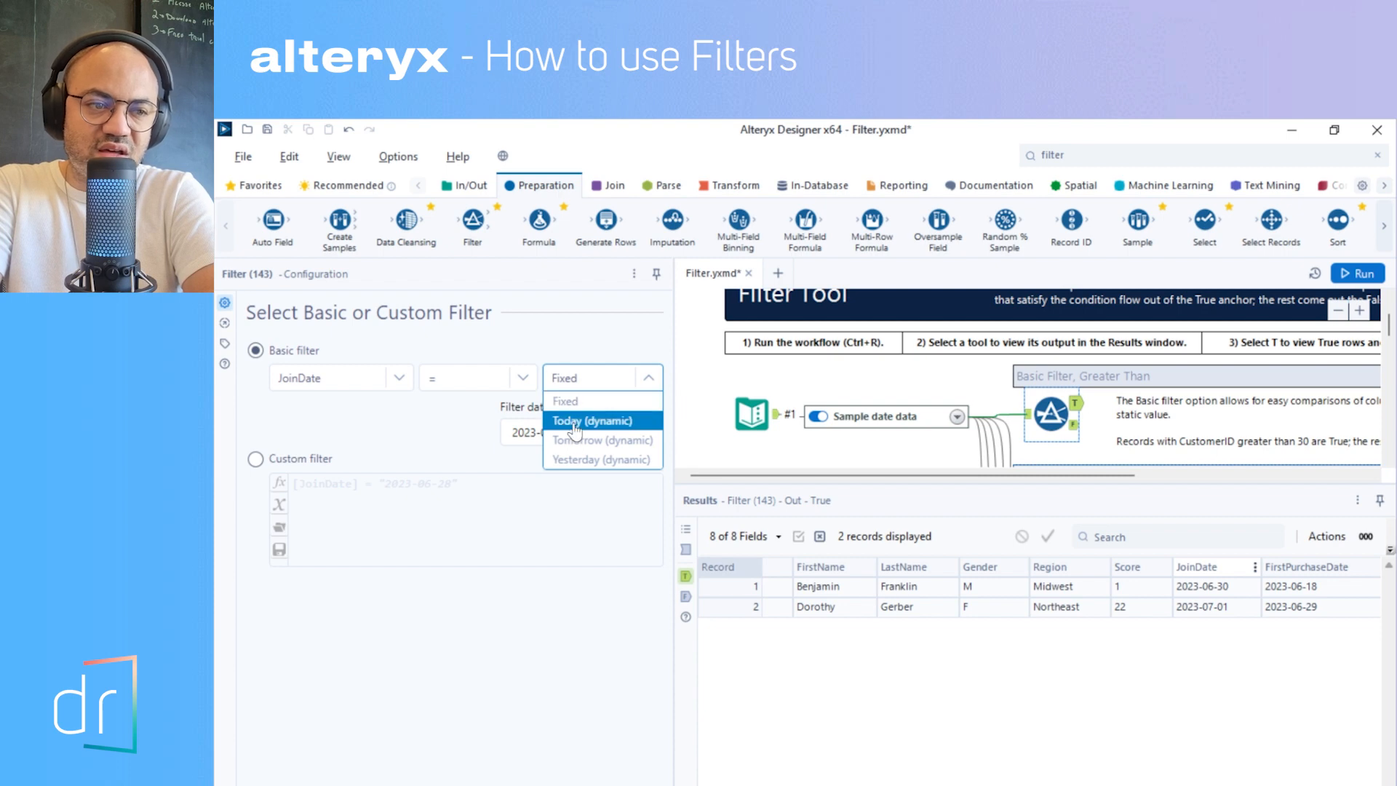
{"action": "left_click", "coordinate": [575, 422]}
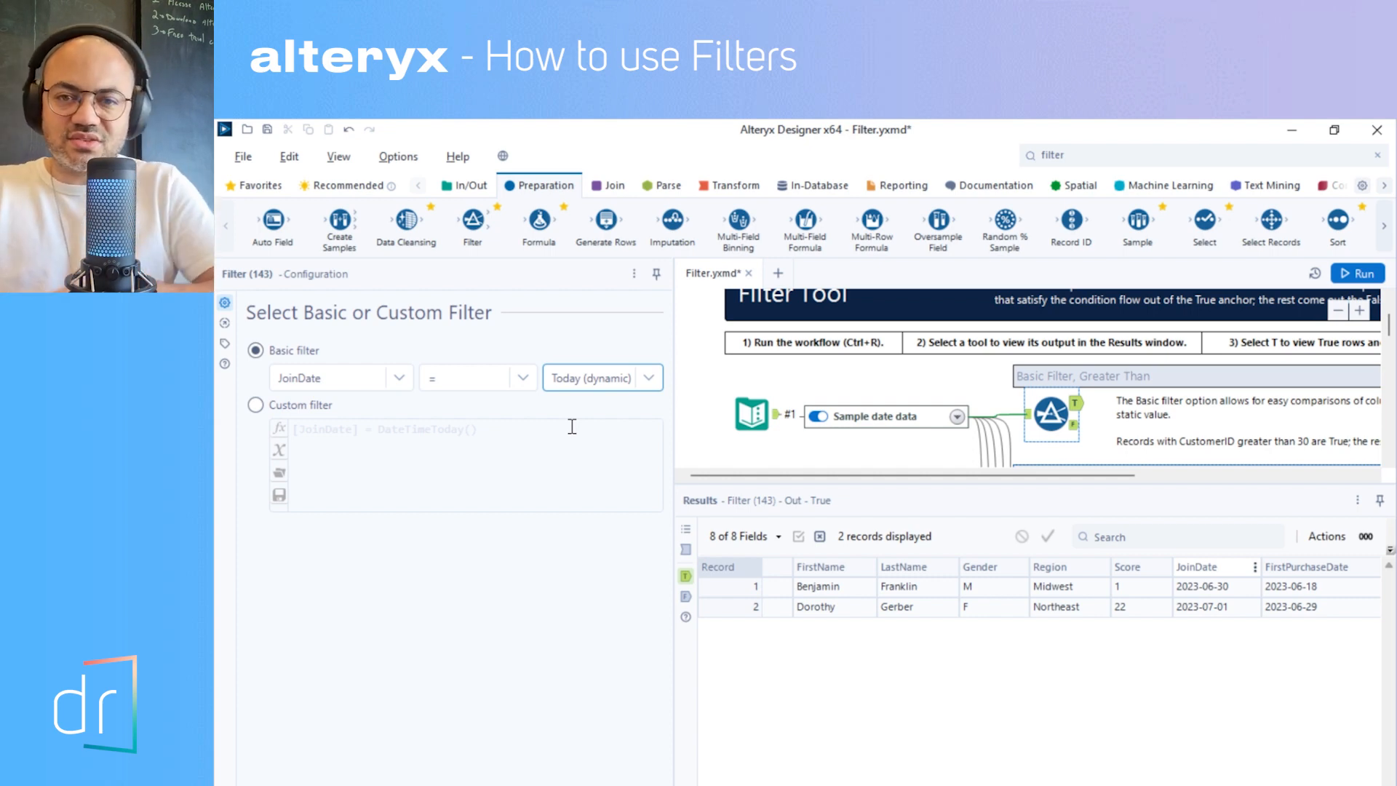
{"action": "left_click", "coordinate": [601, 380]}
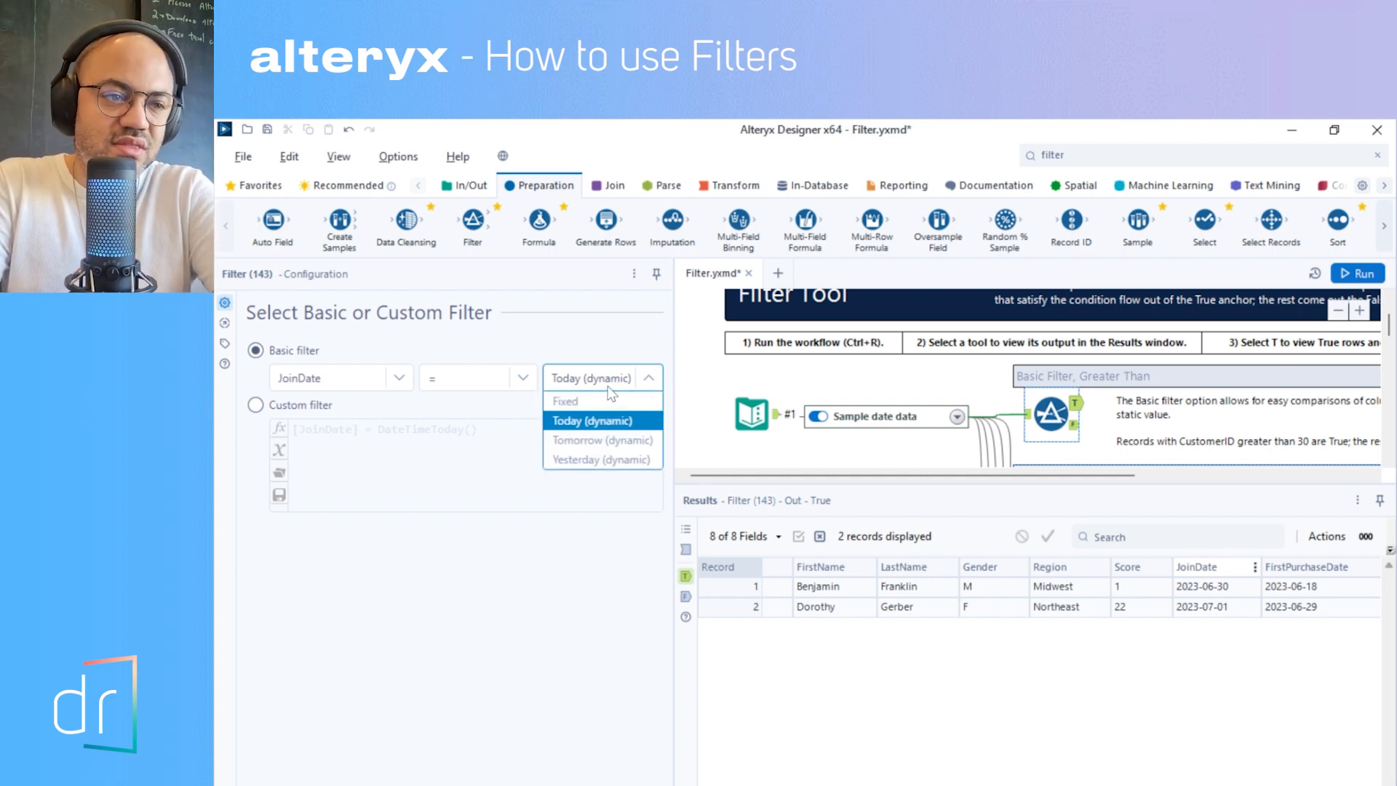
{"action": "left_click", "coordinate": [596, 440]}
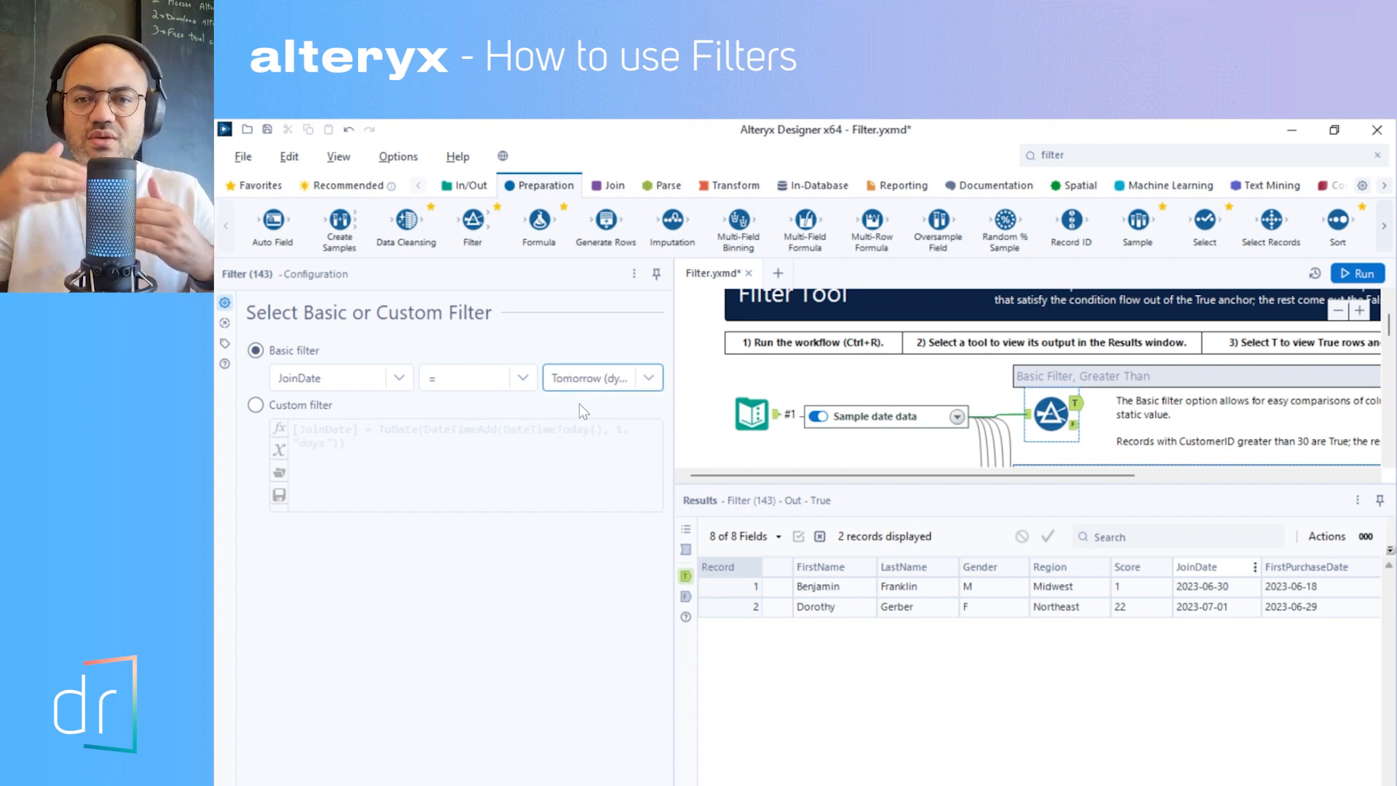
{"action": "left_click", "coordinate": [590, 383]}
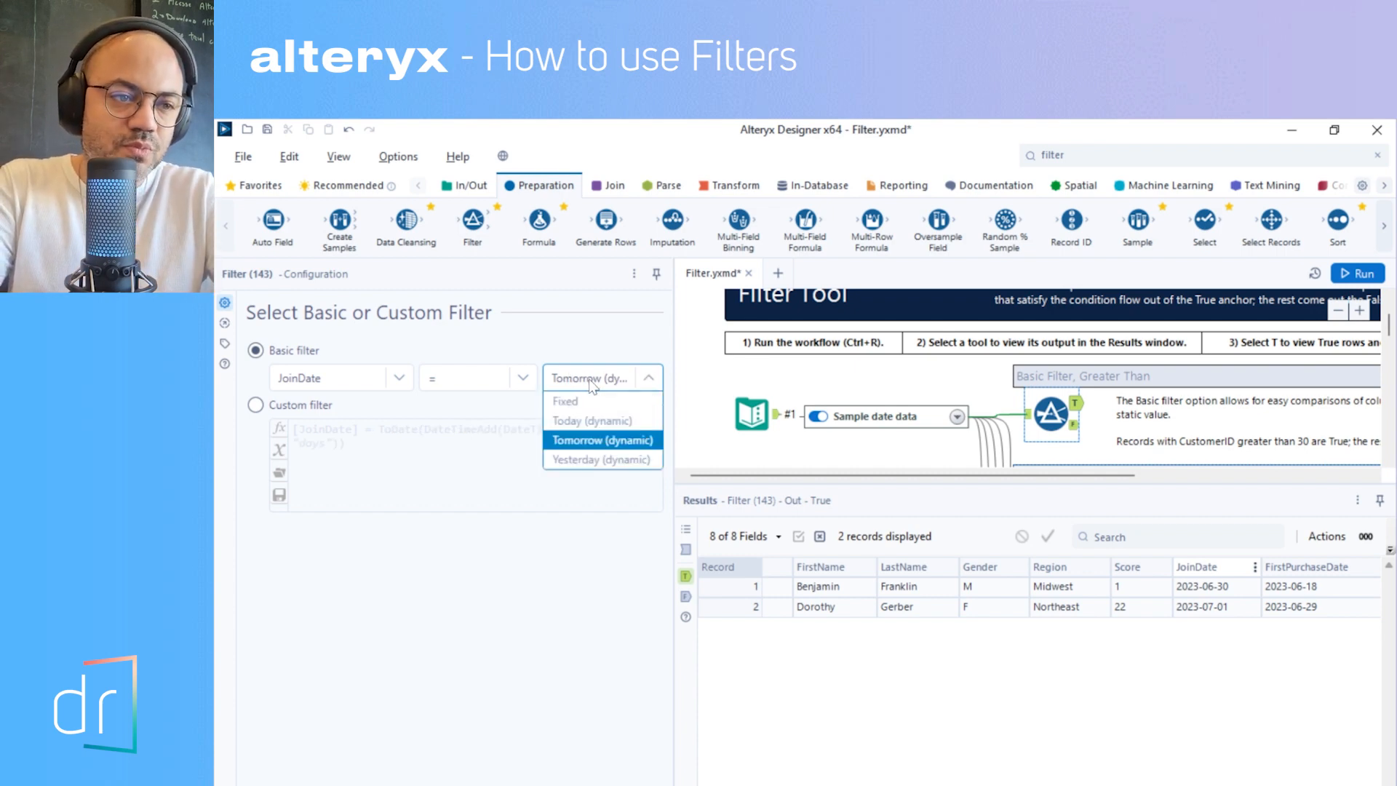
{"action": "left_click", "coordinate": [598, 460]}
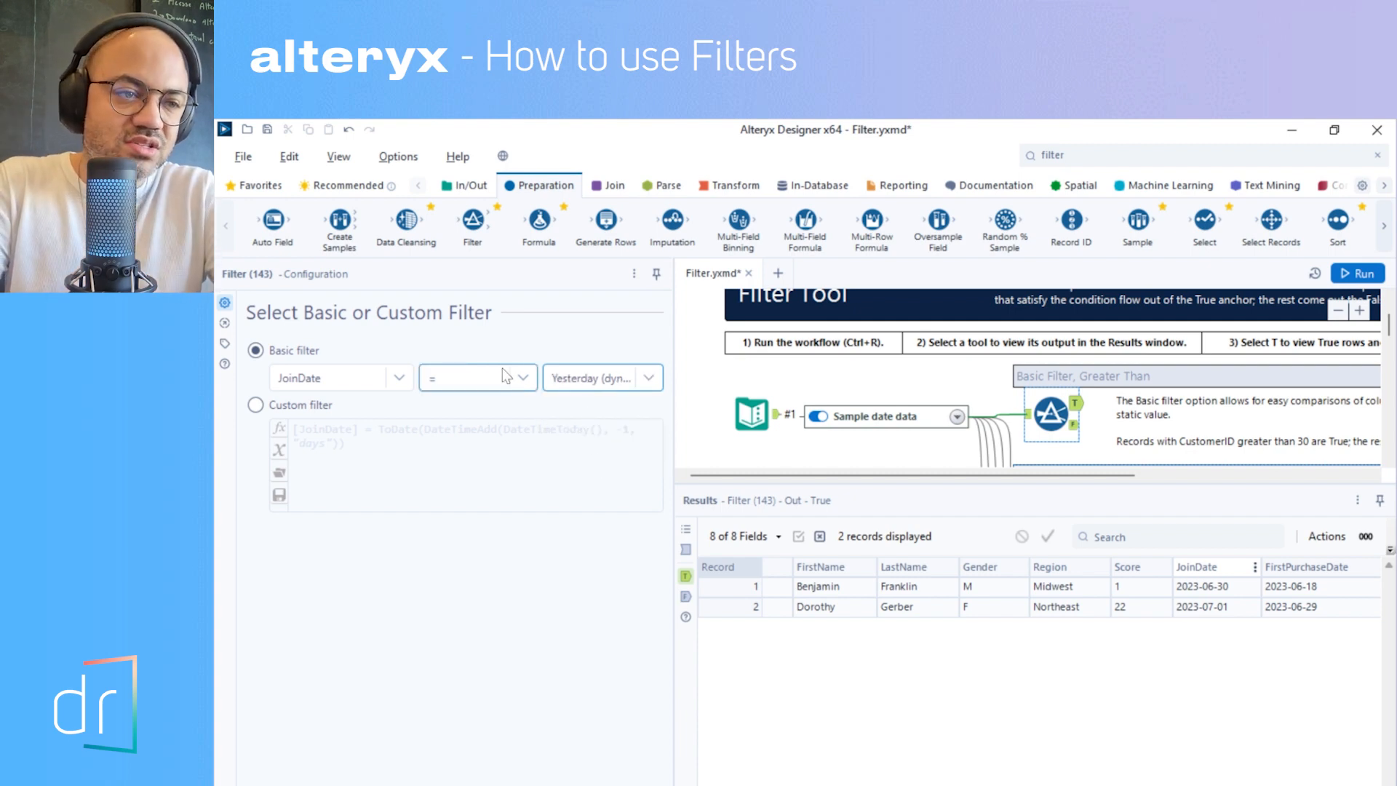
{"action": "left_click", "coordinate": [579, 385]}
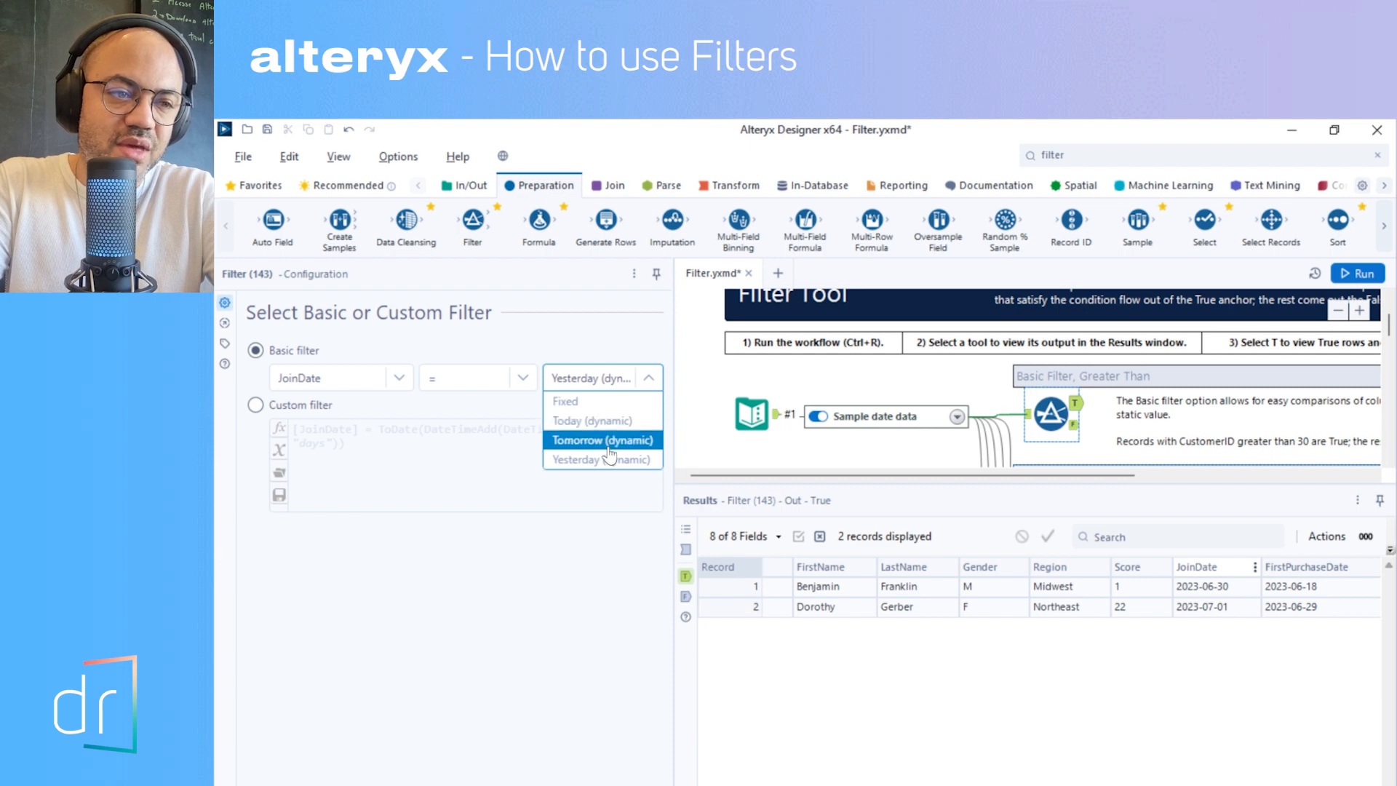
{"action": "left_click", "coordinate": [595, 401]}
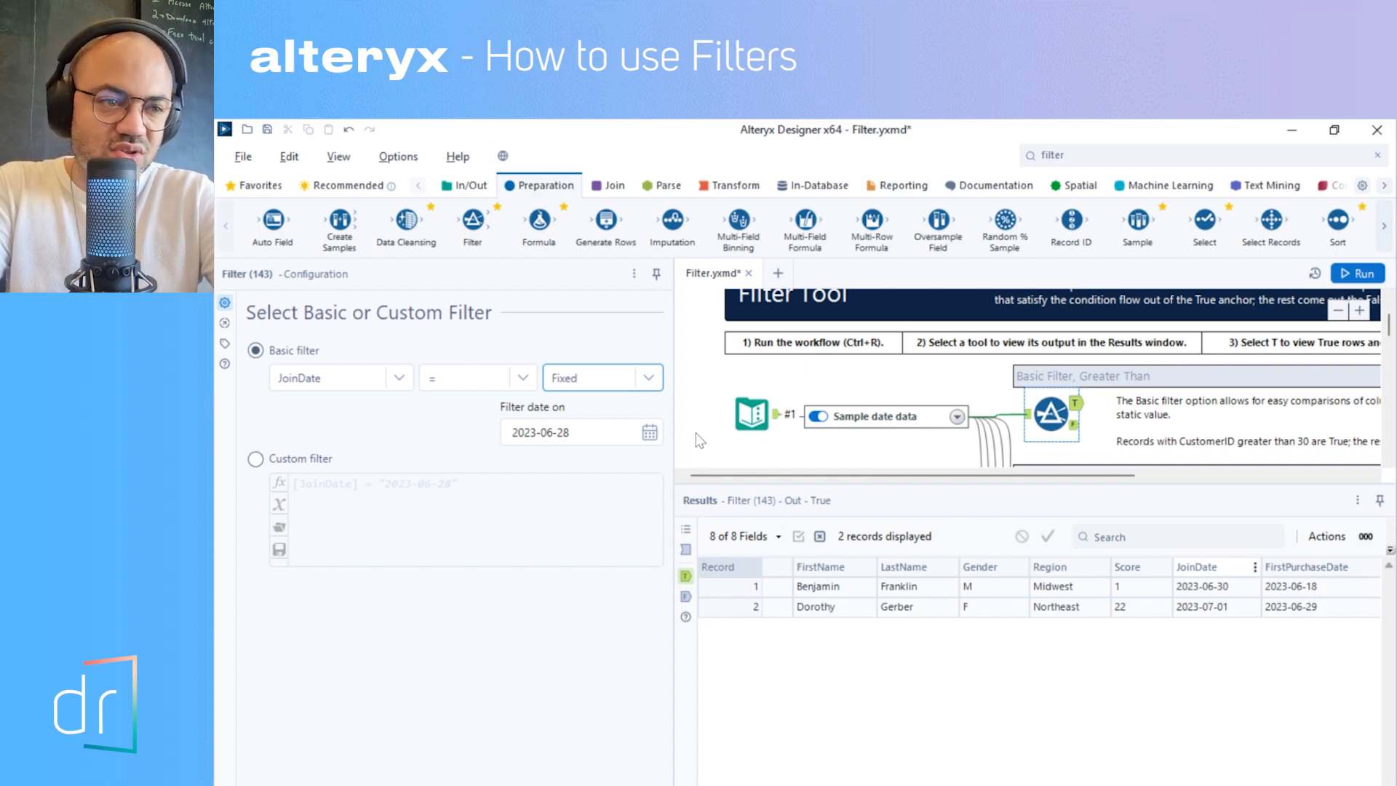
- Set the fixed filter date to 2023-06-18, run the workflow, and inspect the filter's true and false outputs
{"action": "left_click", "coordinate": [597, 432]}
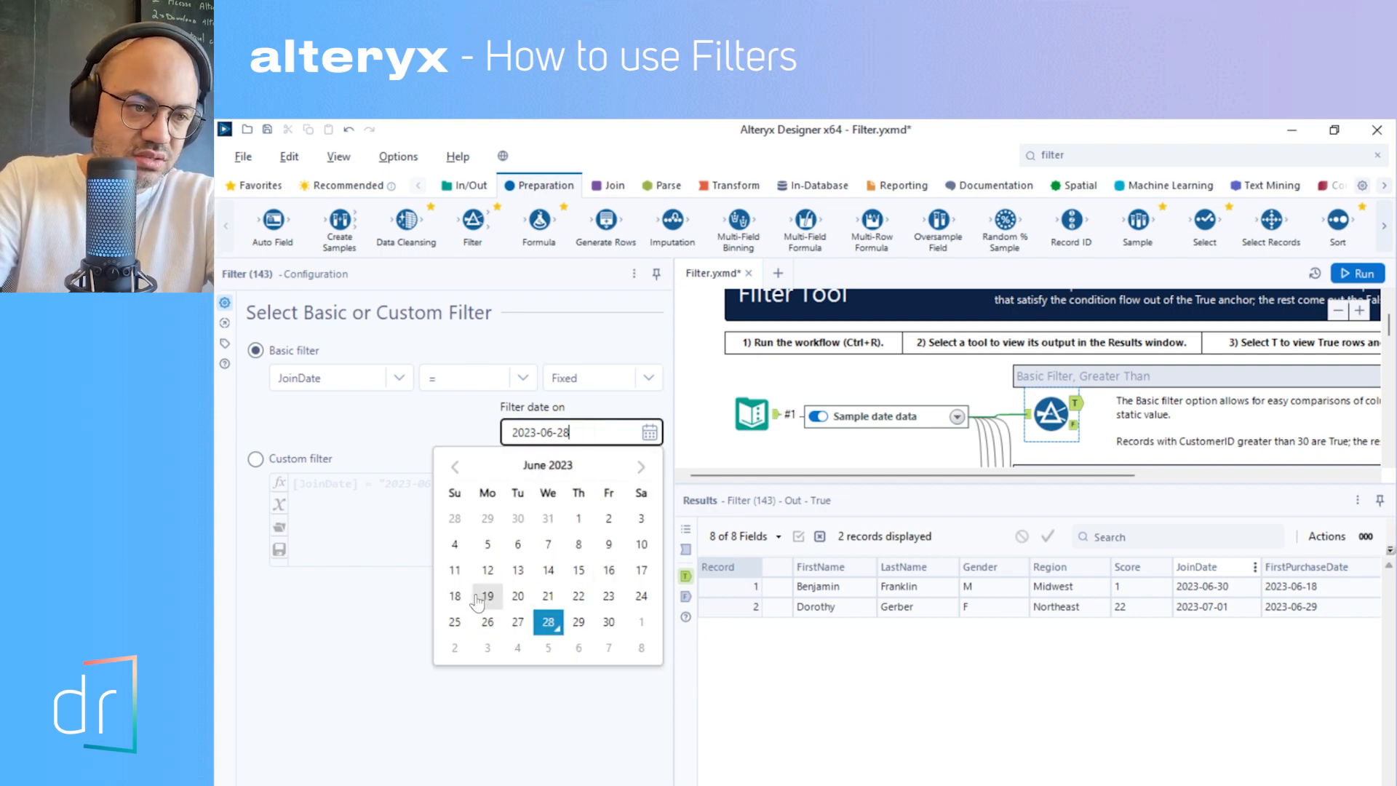
{"action": "left_click", "coordinate": [454, 596]}
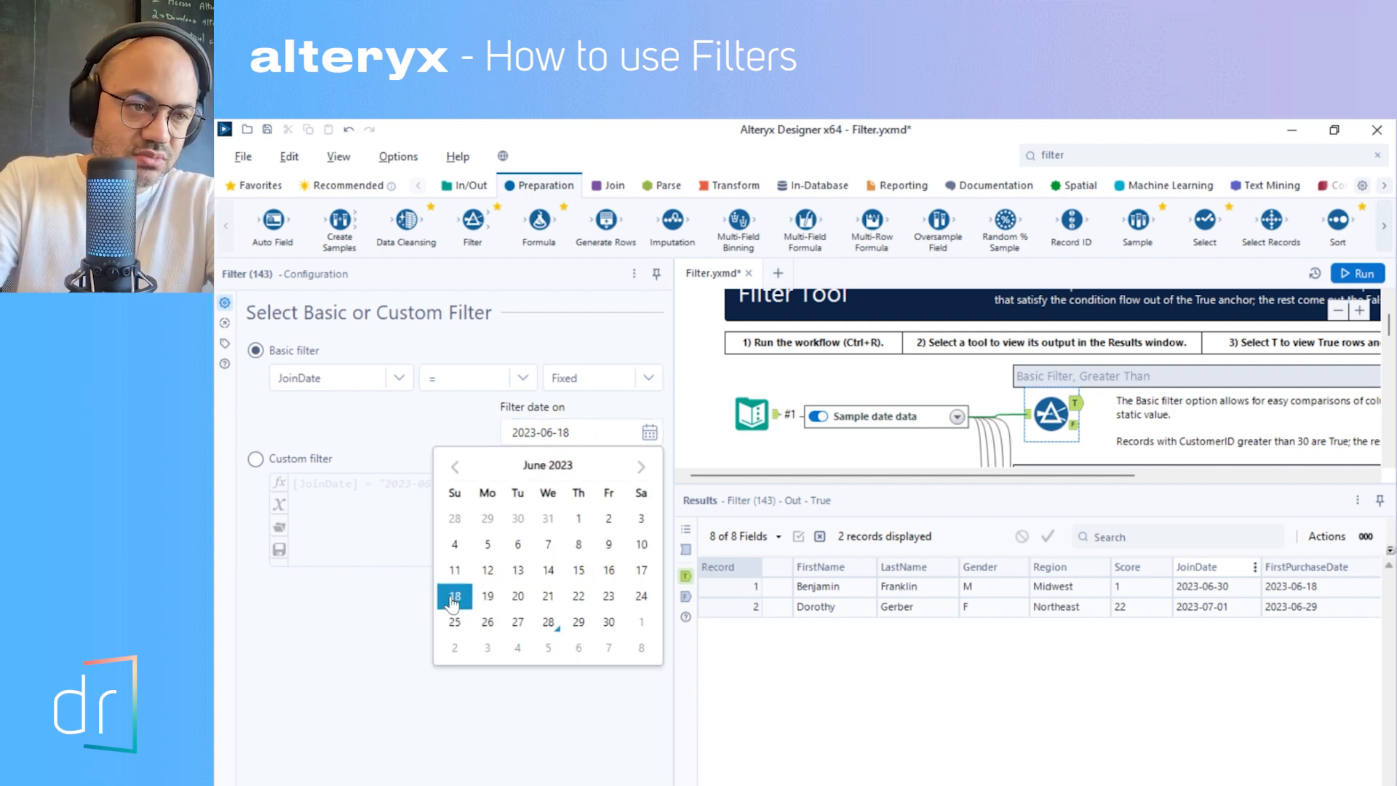
{"action": "left_click", "coordinate": [1361, 275]}
{"action": "left_click", "coordinate": [1074, 404]}
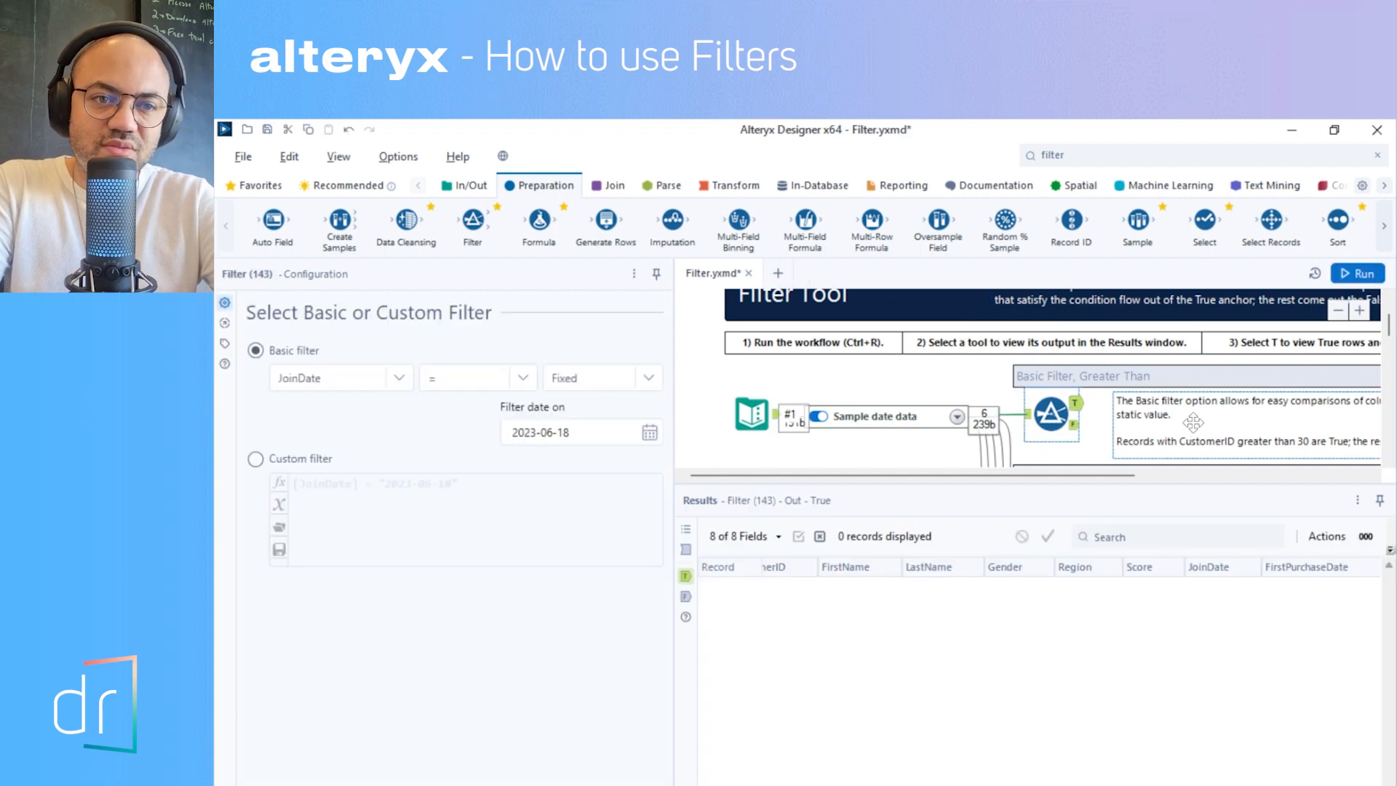
{"action": "left_click", "coordinate": [1074, 426]}
{"action": "left_click", "coordinate": [1077, 405]}
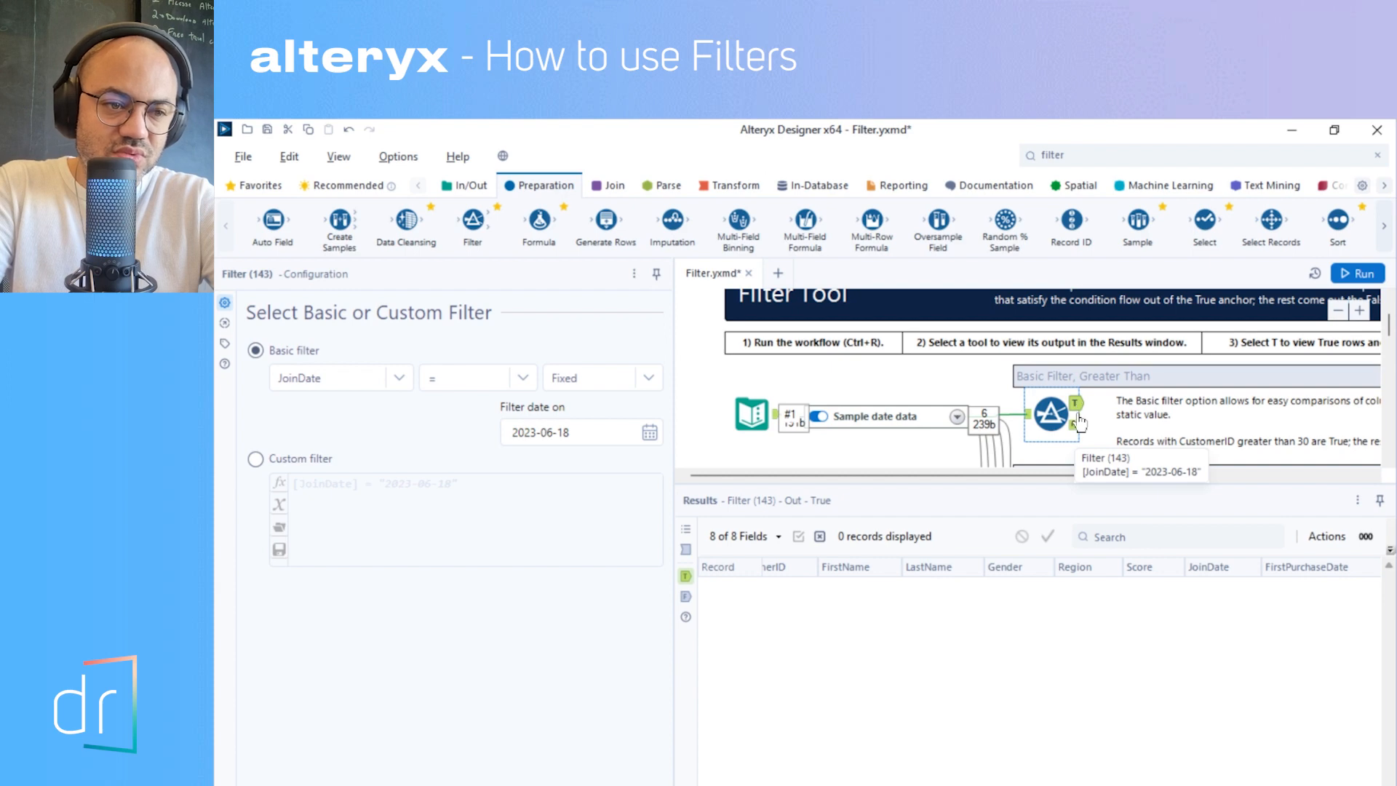
{"action": "left_click", "coordinate": [1074, 424]}
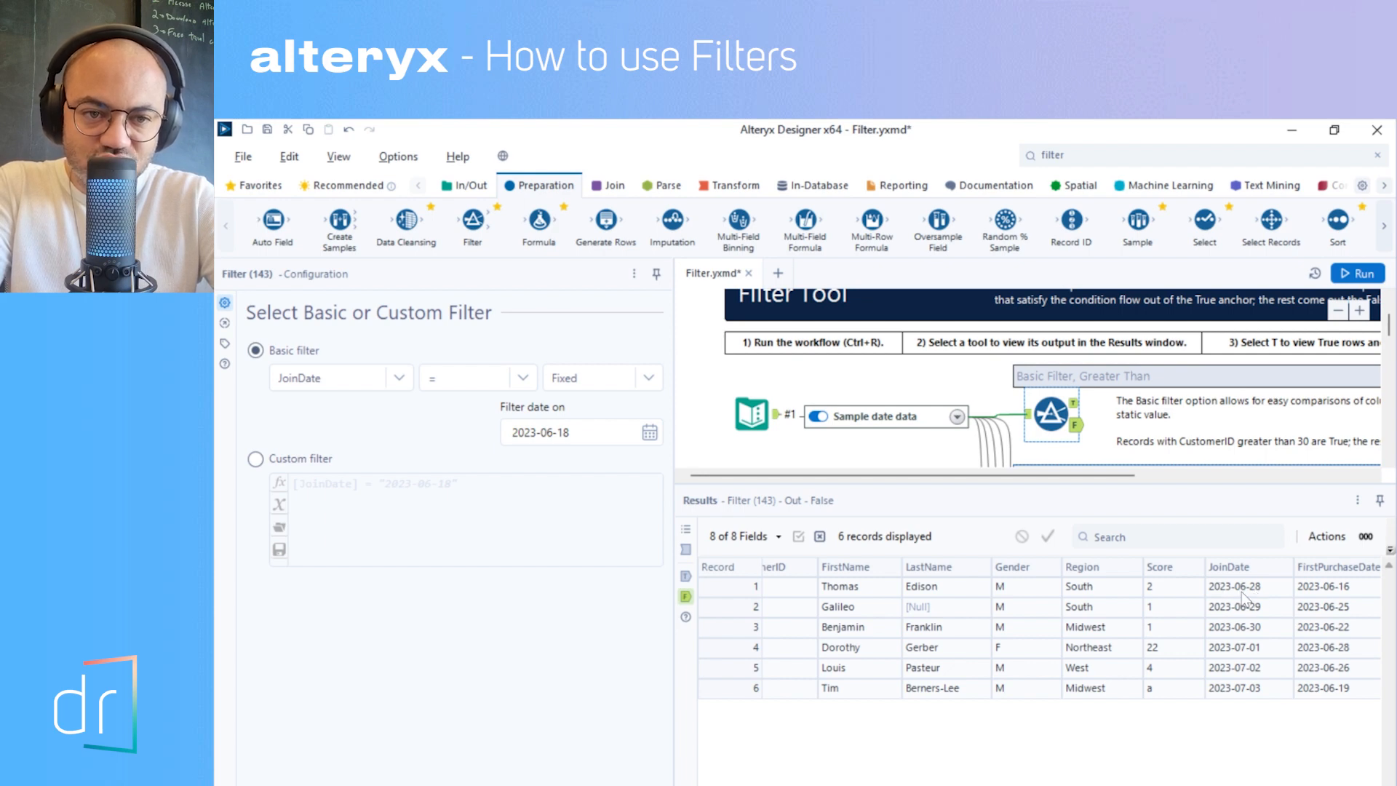
- Set the fixed filter date to 2023-06-28, run the workflow, and view the filter's true output
{"action": "left_click", "coordinate": [589, 434]}
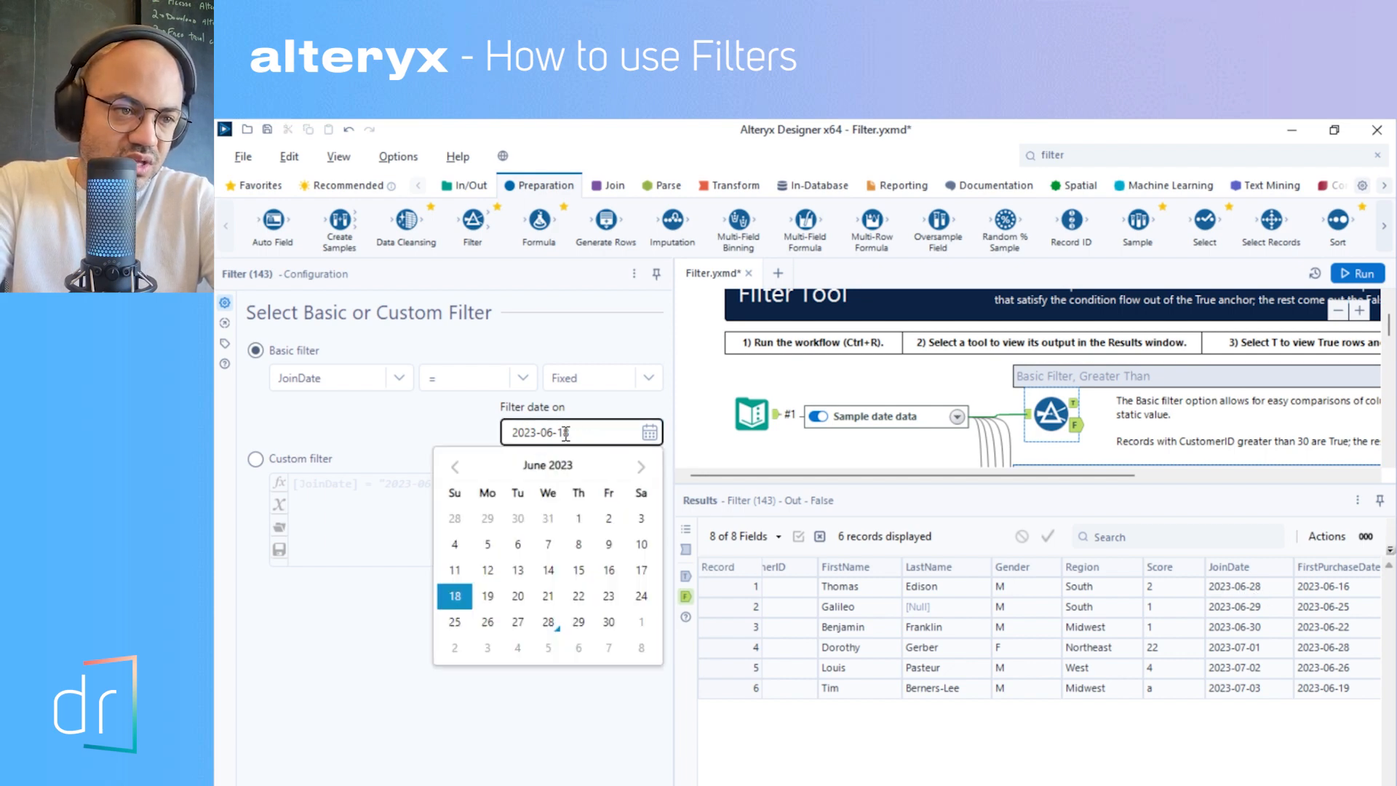
{"action": "key", "text": "BackSpace"}
{"action": "type", "text": "2"}
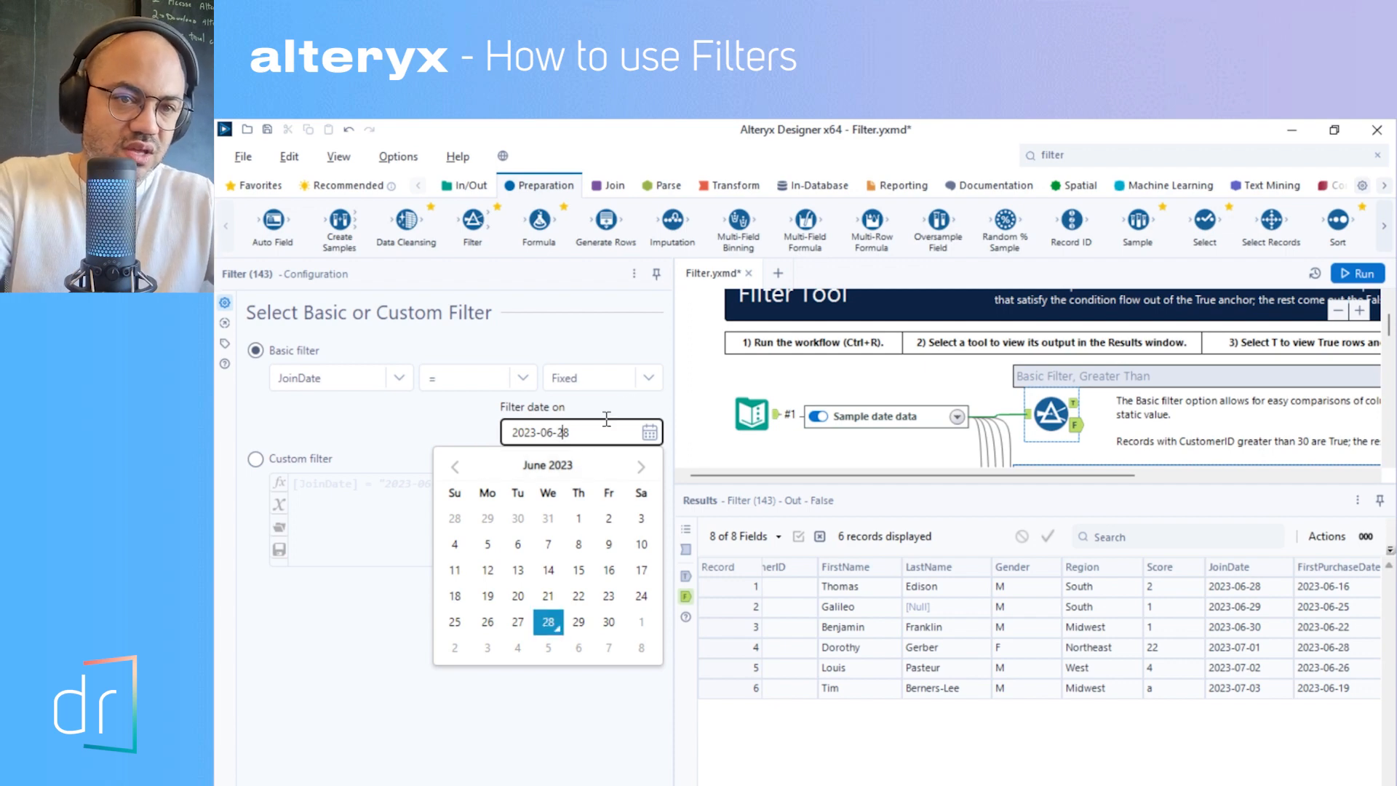
{"action": "key", "text": "ctrl+r"}
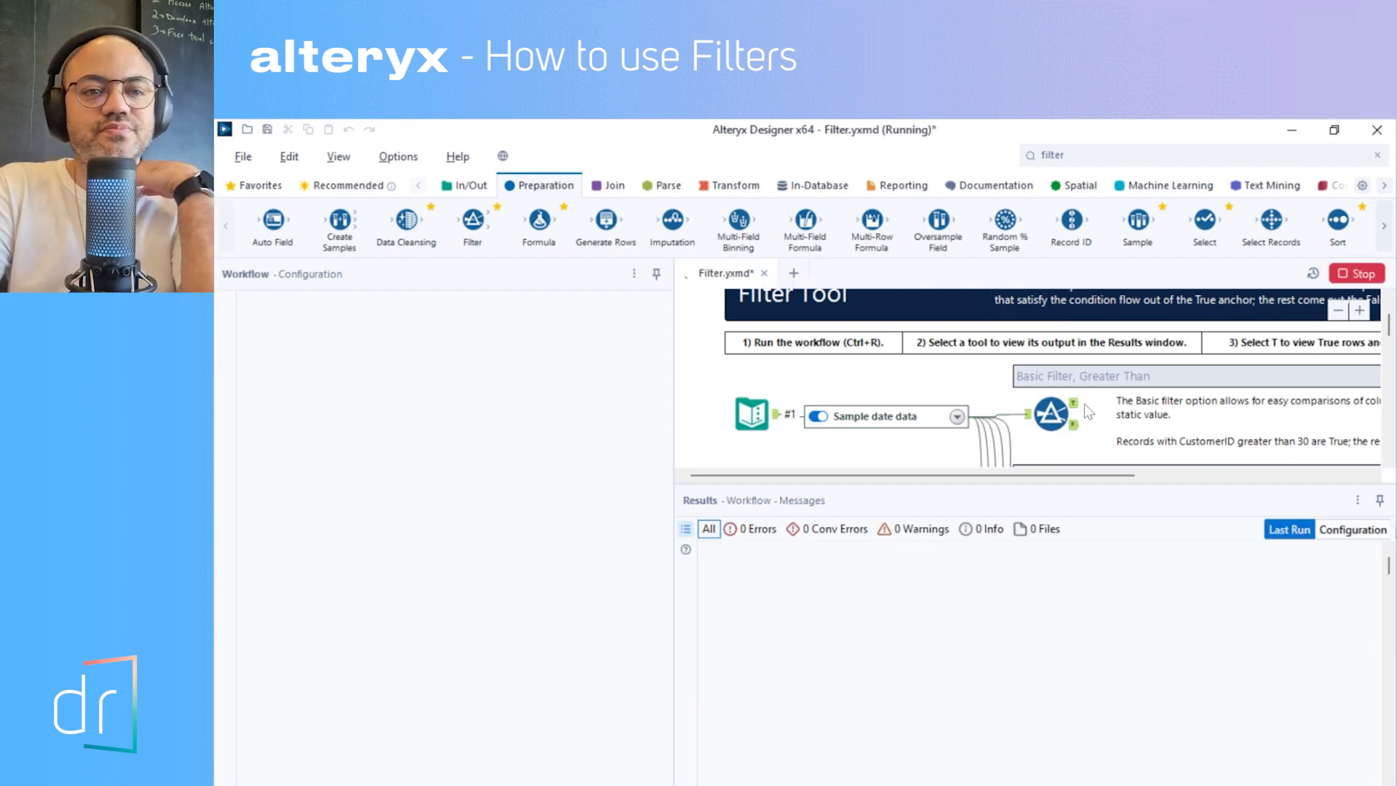
{"action": "left_click", "coordinate": [1074, 403]}
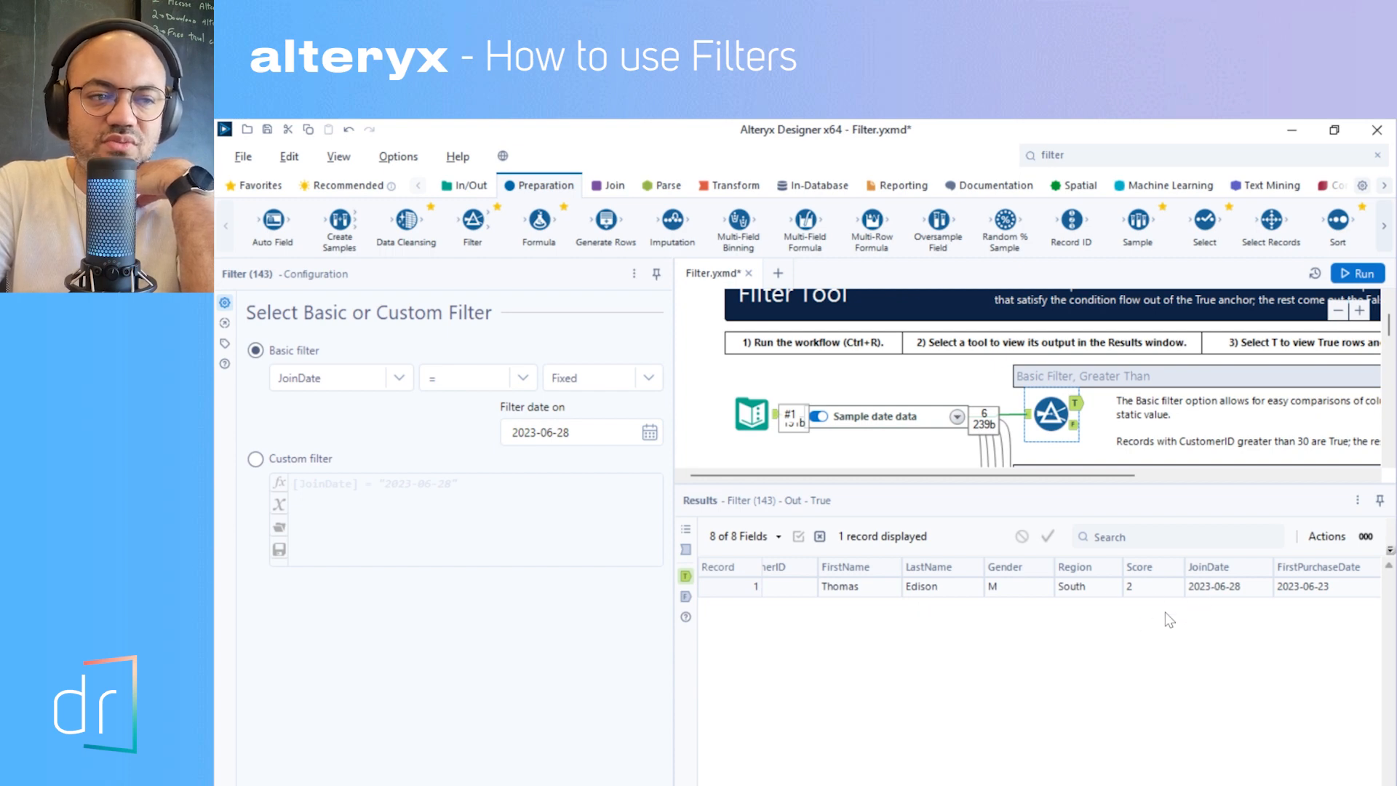
- Change the JoinDate filter's operator to > and run the workflow
{"action": "left_click", "coordinate": [495, 385]}
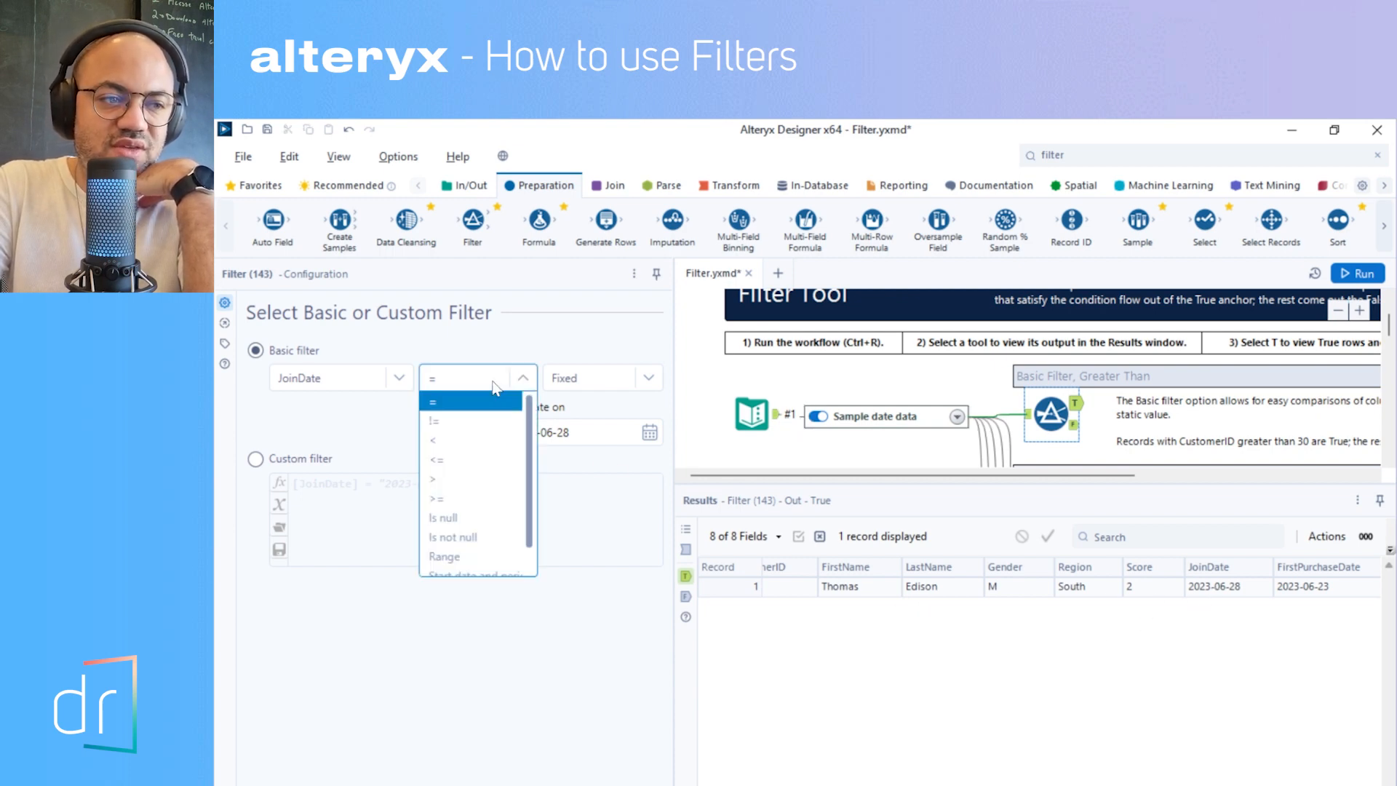
{"action": "left_click", "coordinate": [498, 480]}
{"action": "left_click", "coordinate": [1357, 273]}
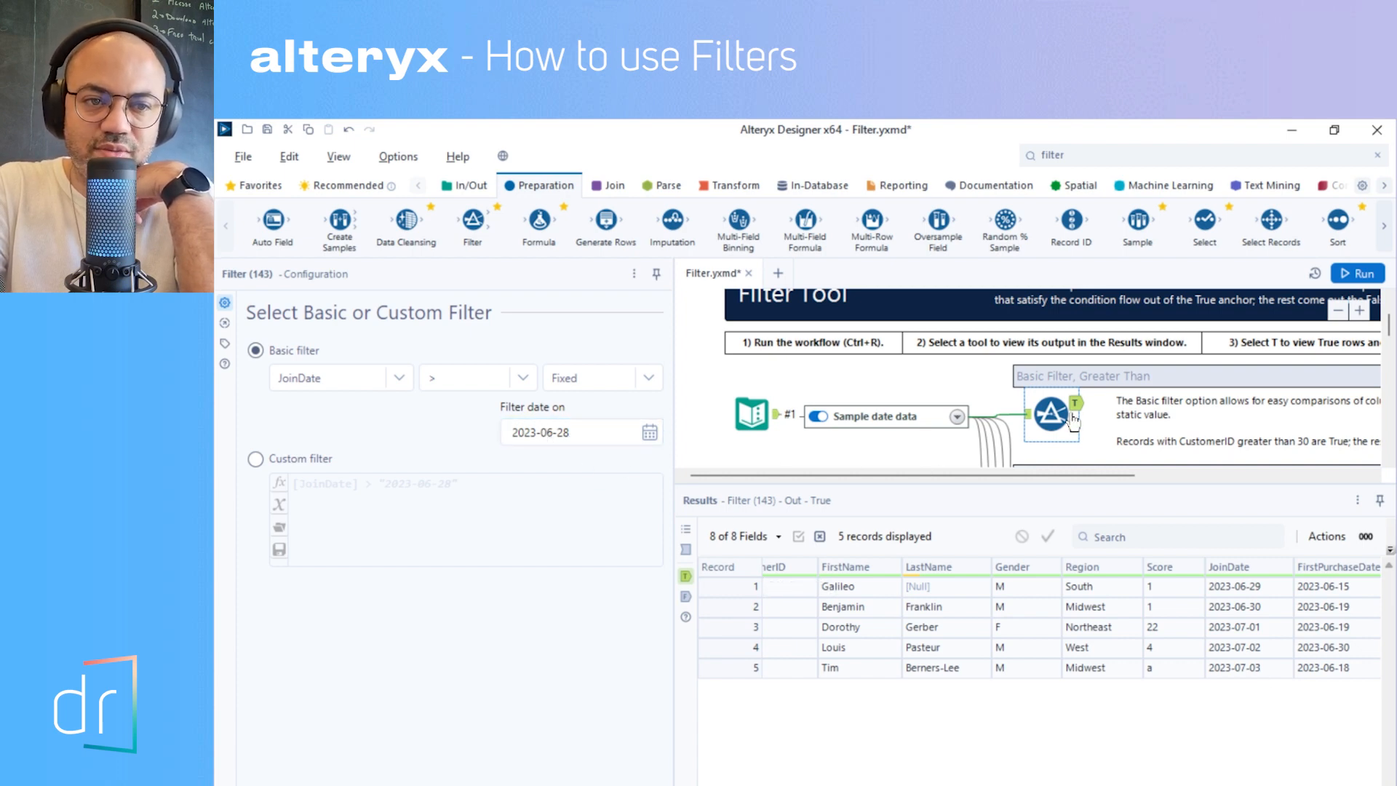
- Try < as the JoinDate filter's operator, settle on >=, and run the workflow
{"action": "left_click", "coordinate": [509, 378]}
{"action": "left_click", "coordinate": [486, 437]}
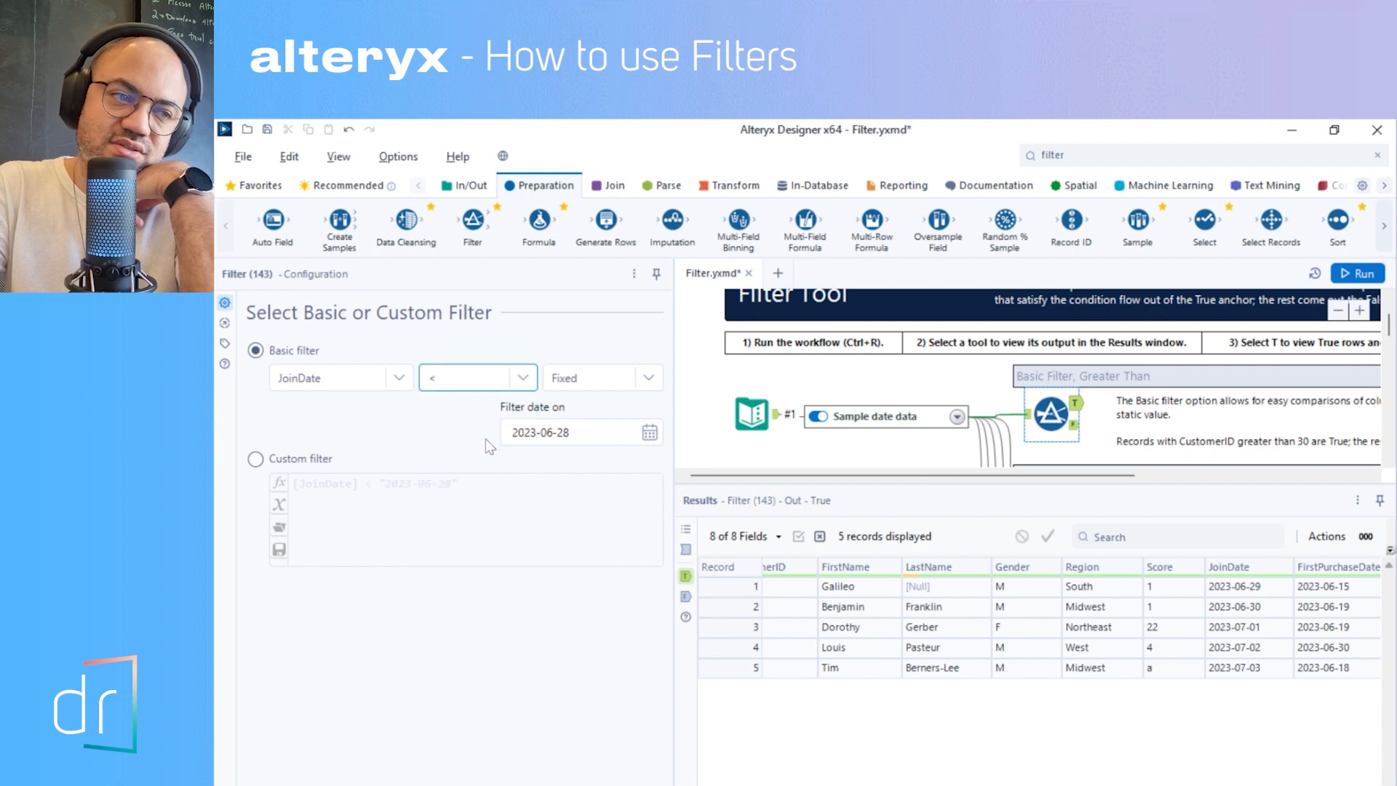
{"action": "left_click", "coordinate": [509, 378]}
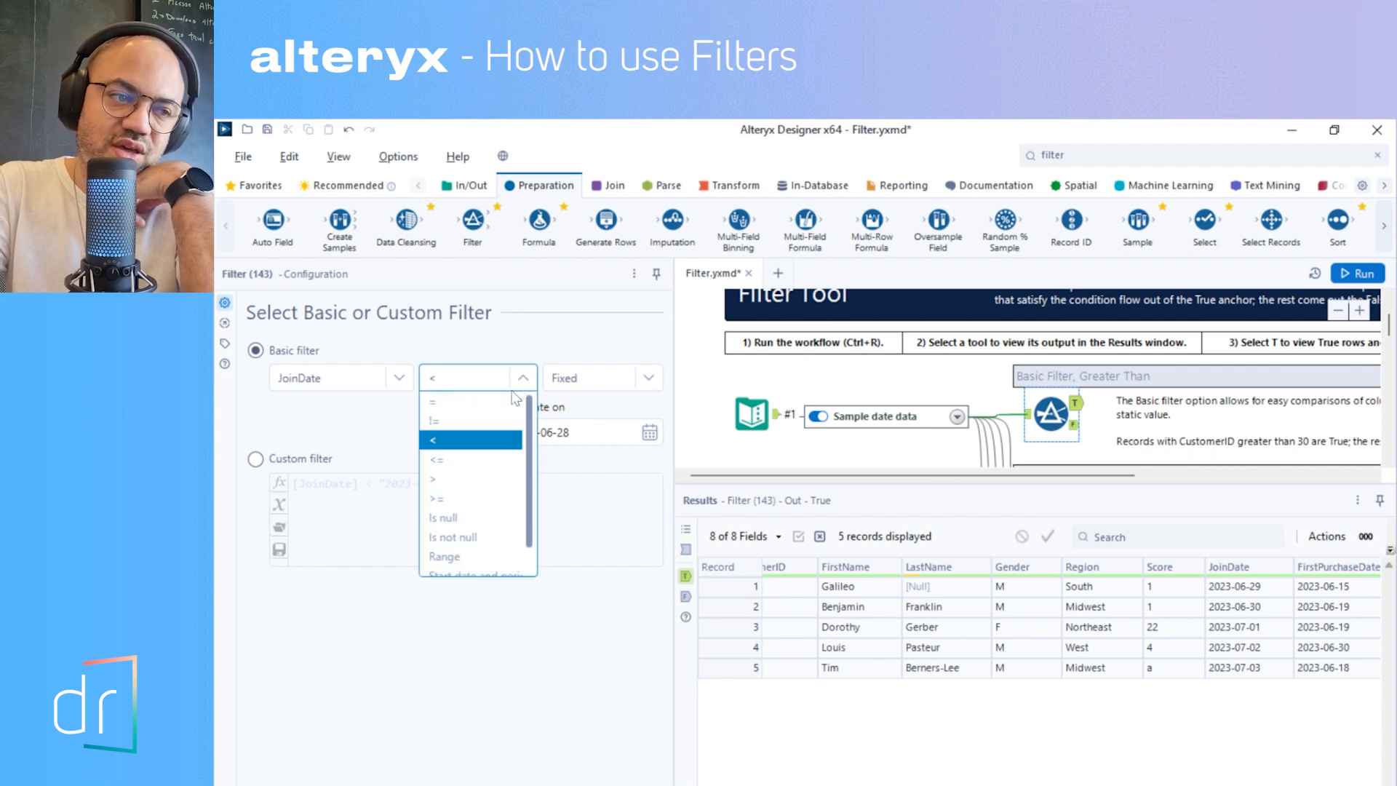
{"action": "left_click", "coordinate": [474, 501]}
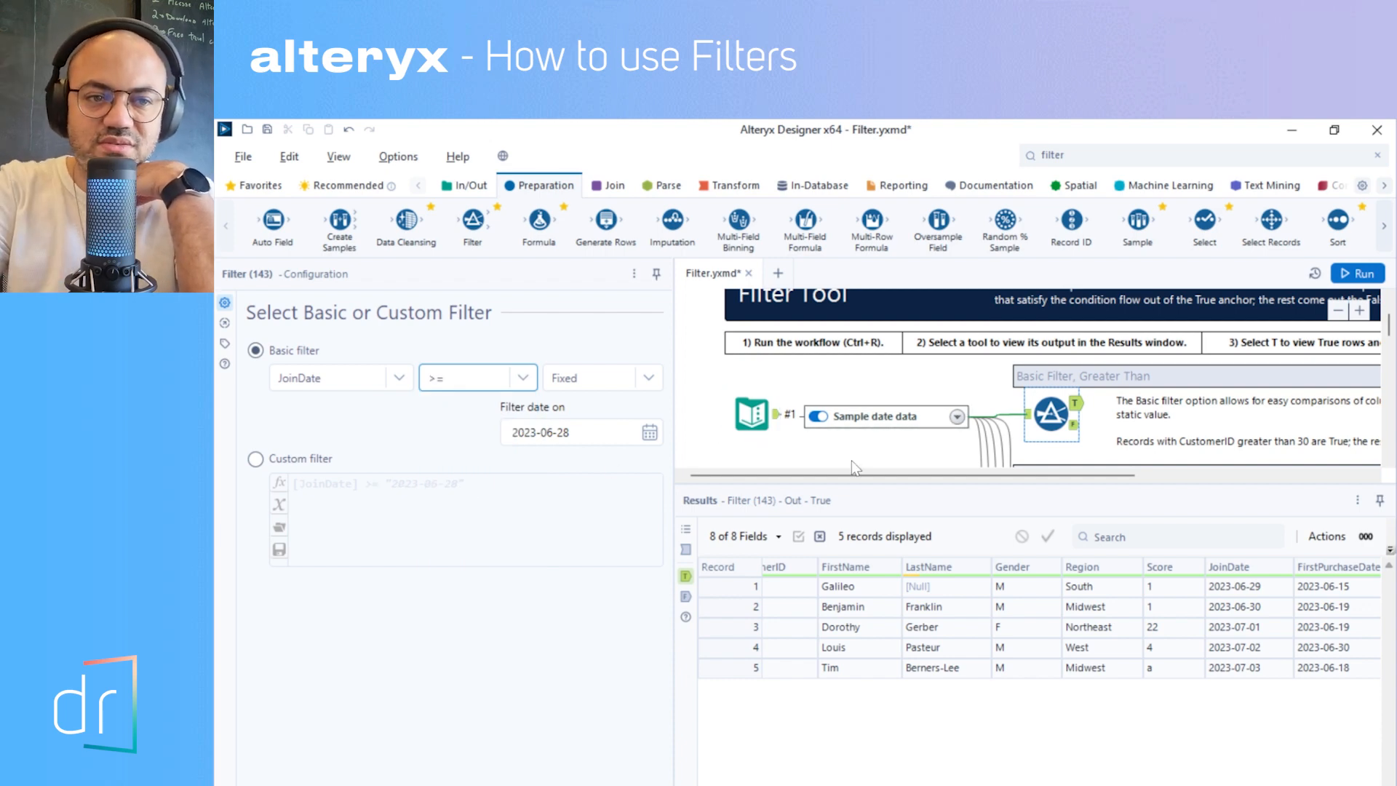
{"action": "left_click", "coordinate": [1357, 273]}
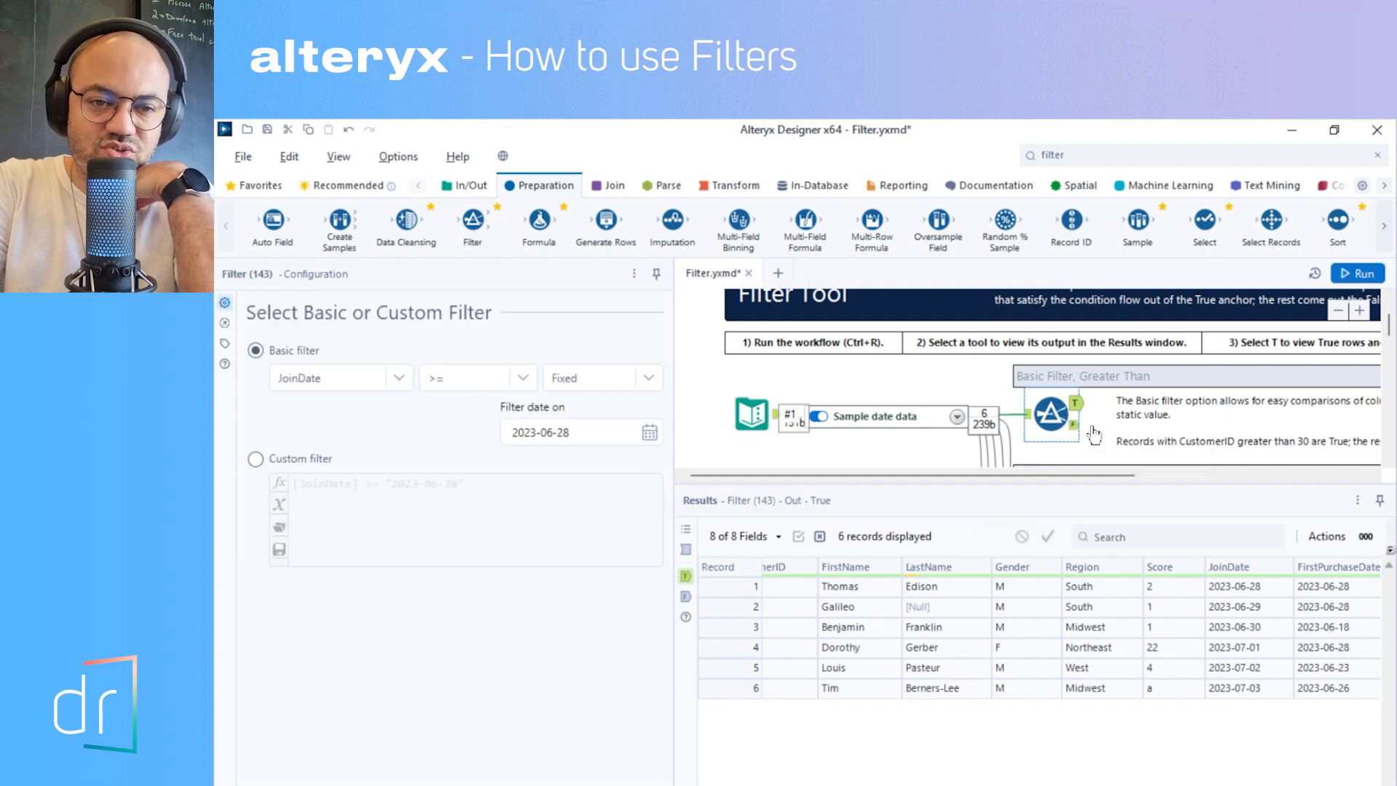
- Compare each record's JoinDate in the true output with the filter date, and look across the other columns
{"action": "left_click", "coordinate": [1228, 592]}
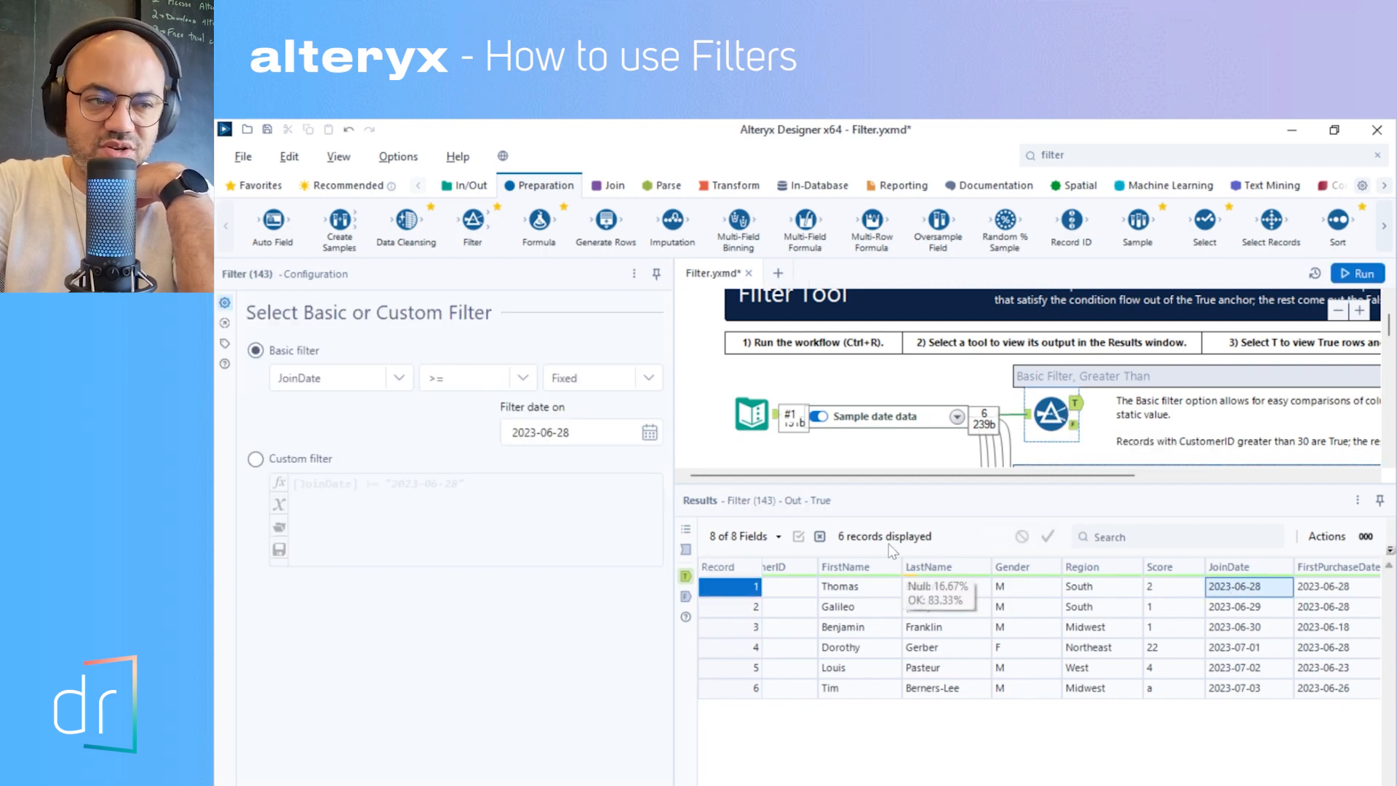
{"action": "left_click", "coordinate": [566, 440]}
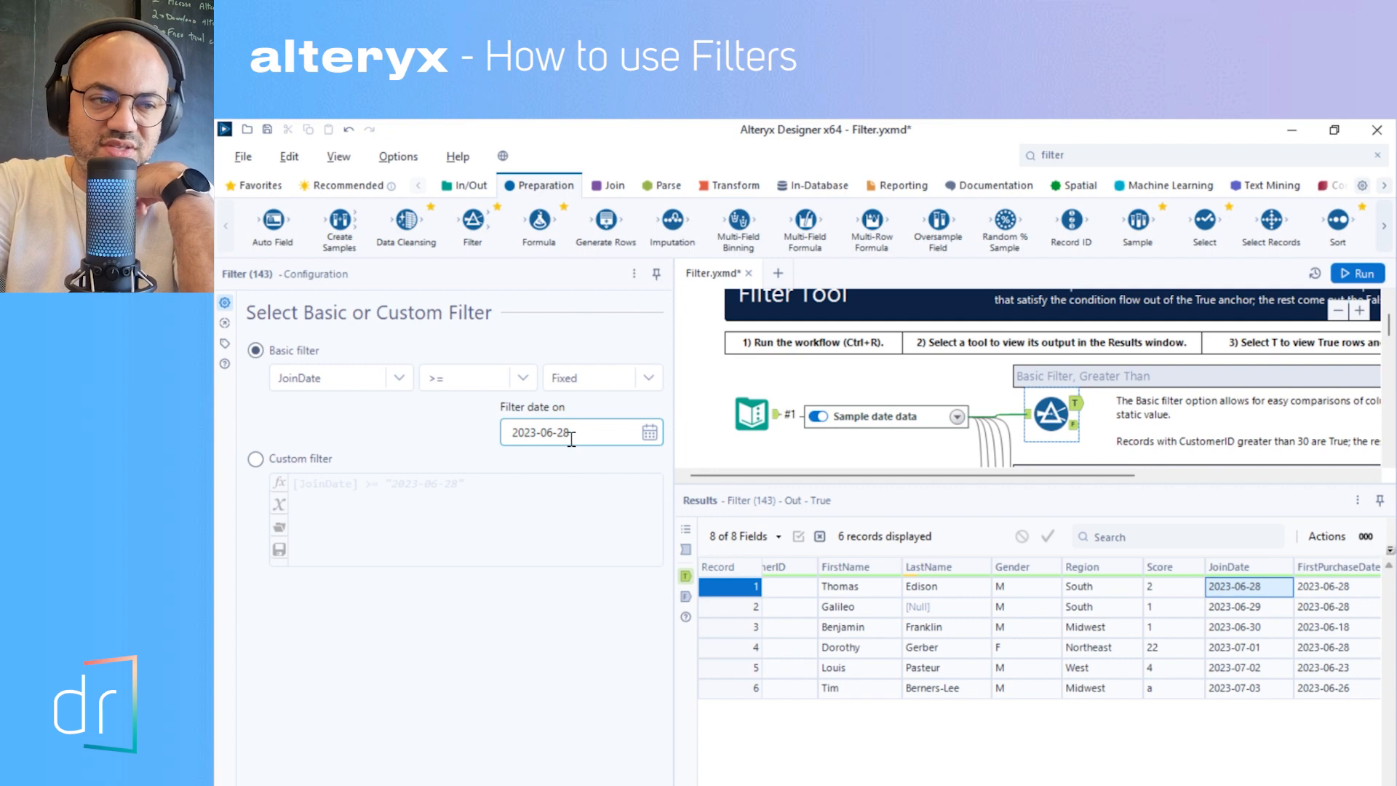
{"action": "left_click", "coordinate": [571, 440]}
{"action": "left_click", "coordinate": [467, 427]}
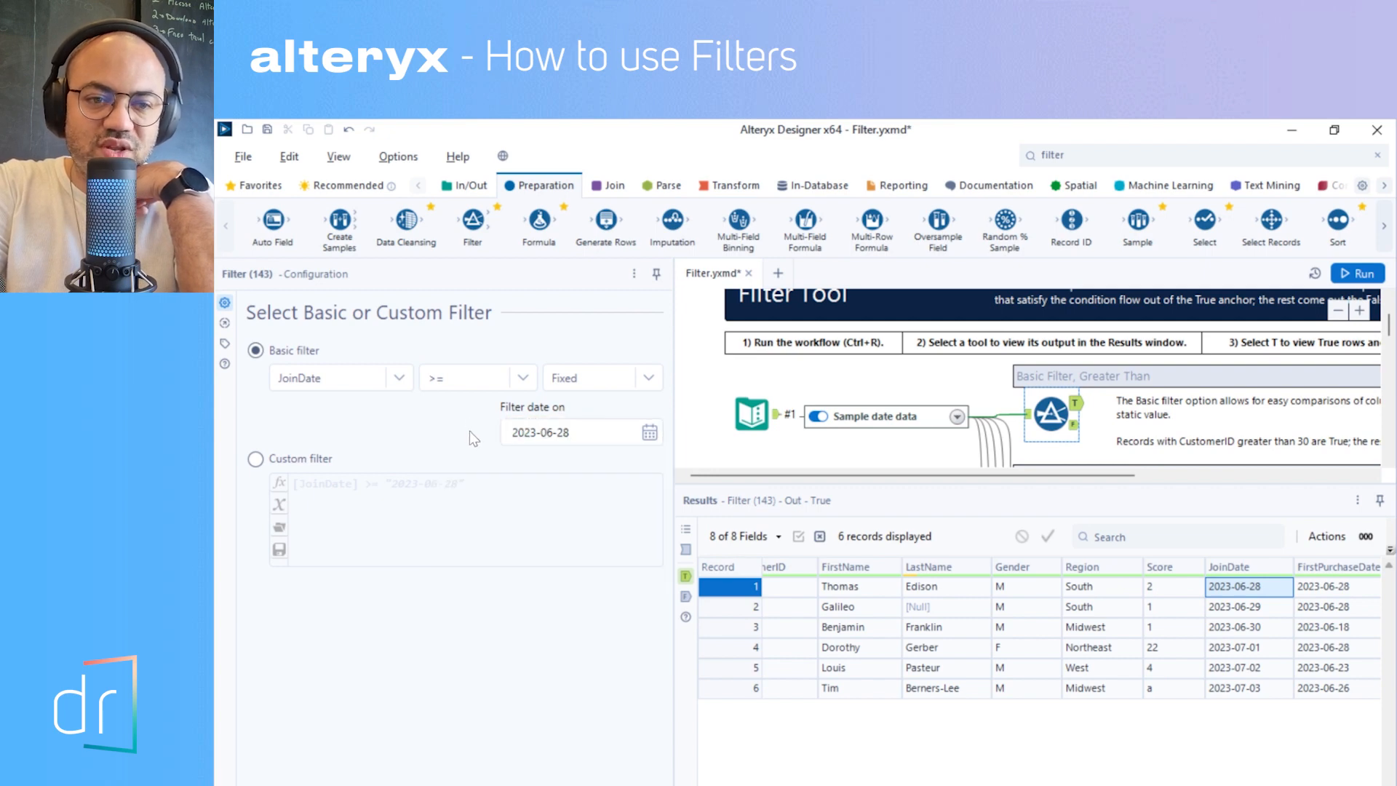
{"action": "key", "text": "Down"}
{"action": "key", "text": "Down"}
{"action": "key", "text": "Down"}
{"action": "key", "text": "Down"}
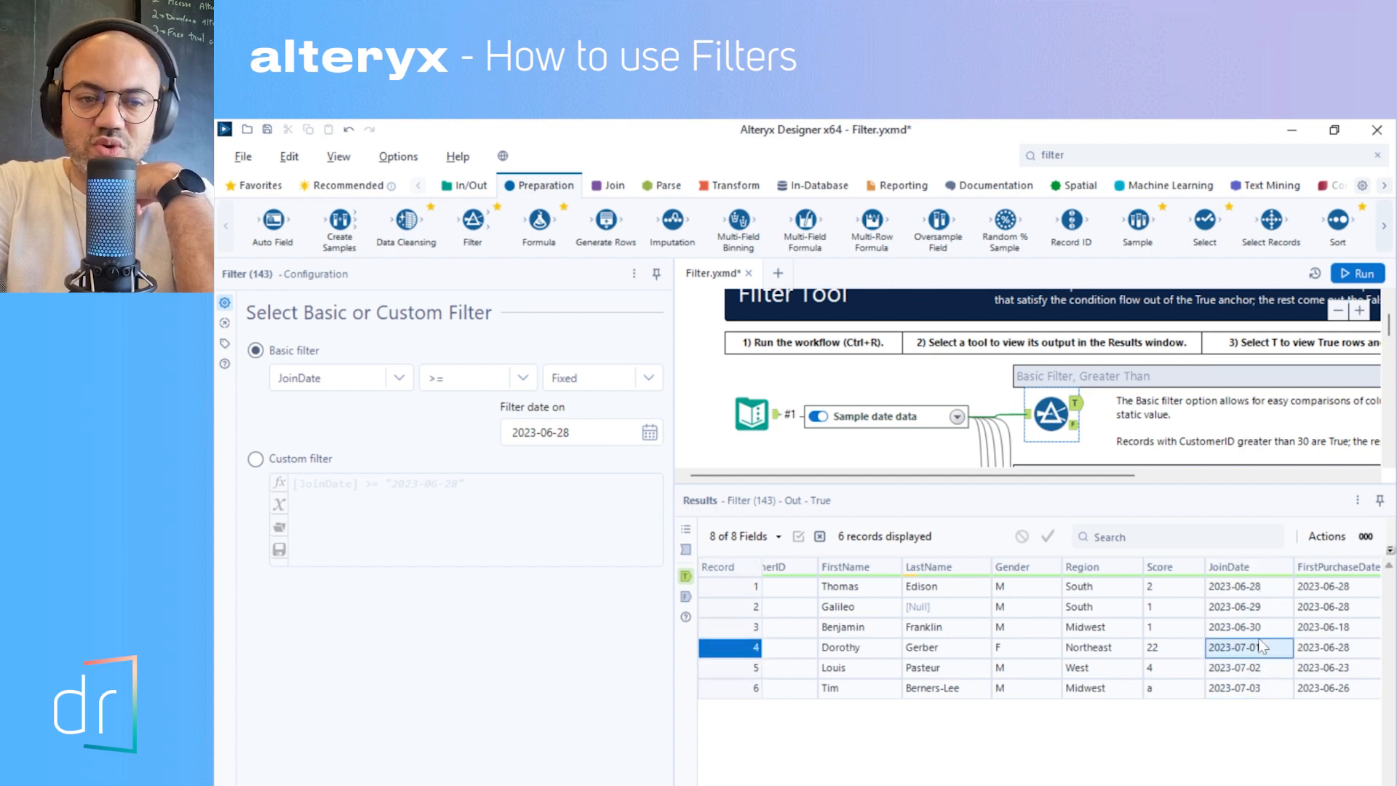
{"action": "scroll", "coordinate": [1072, 627], "scroll_direction": "right", "scroll_amount": 1}
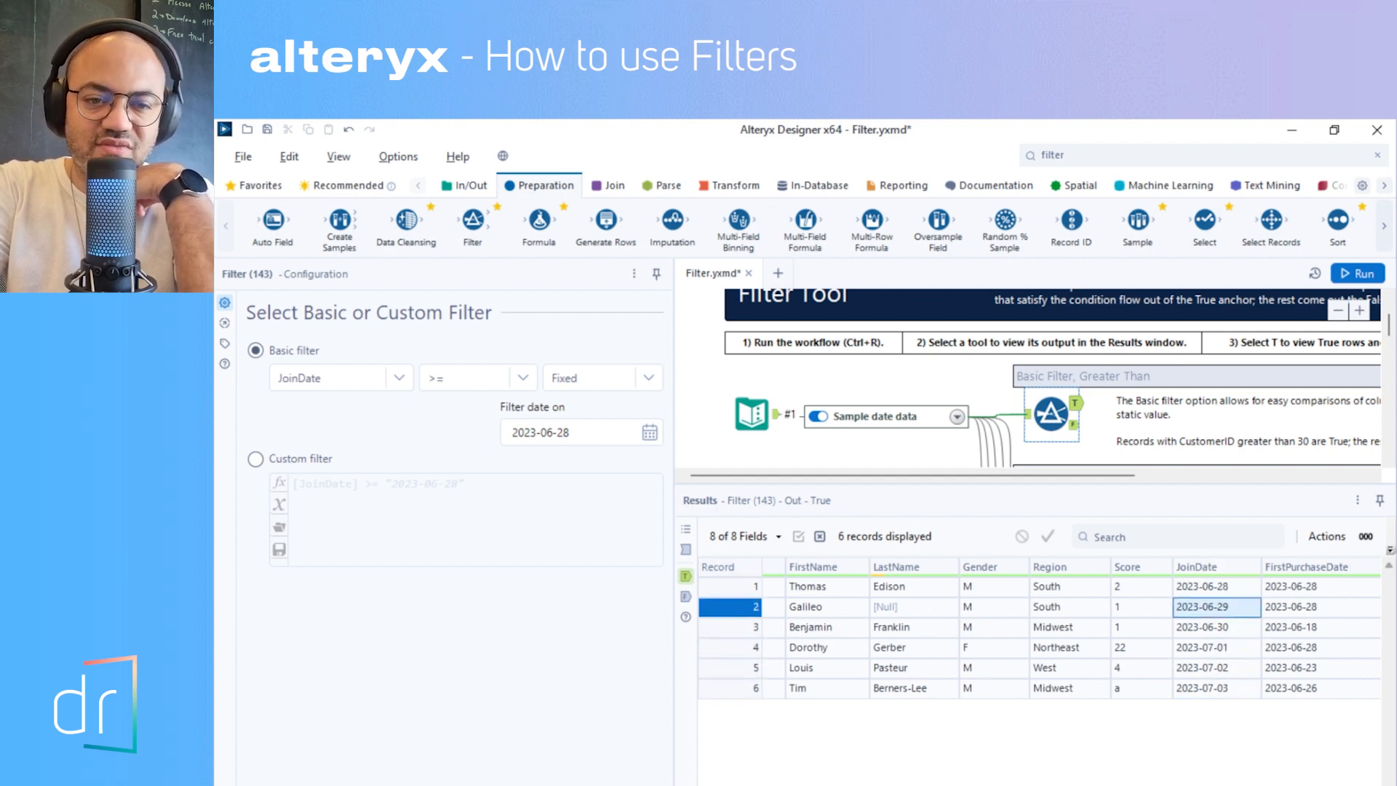
{"action": "scroll", "coordinate": [1072, 628], "scroll_direction": "left", "scroll_amount": 2}
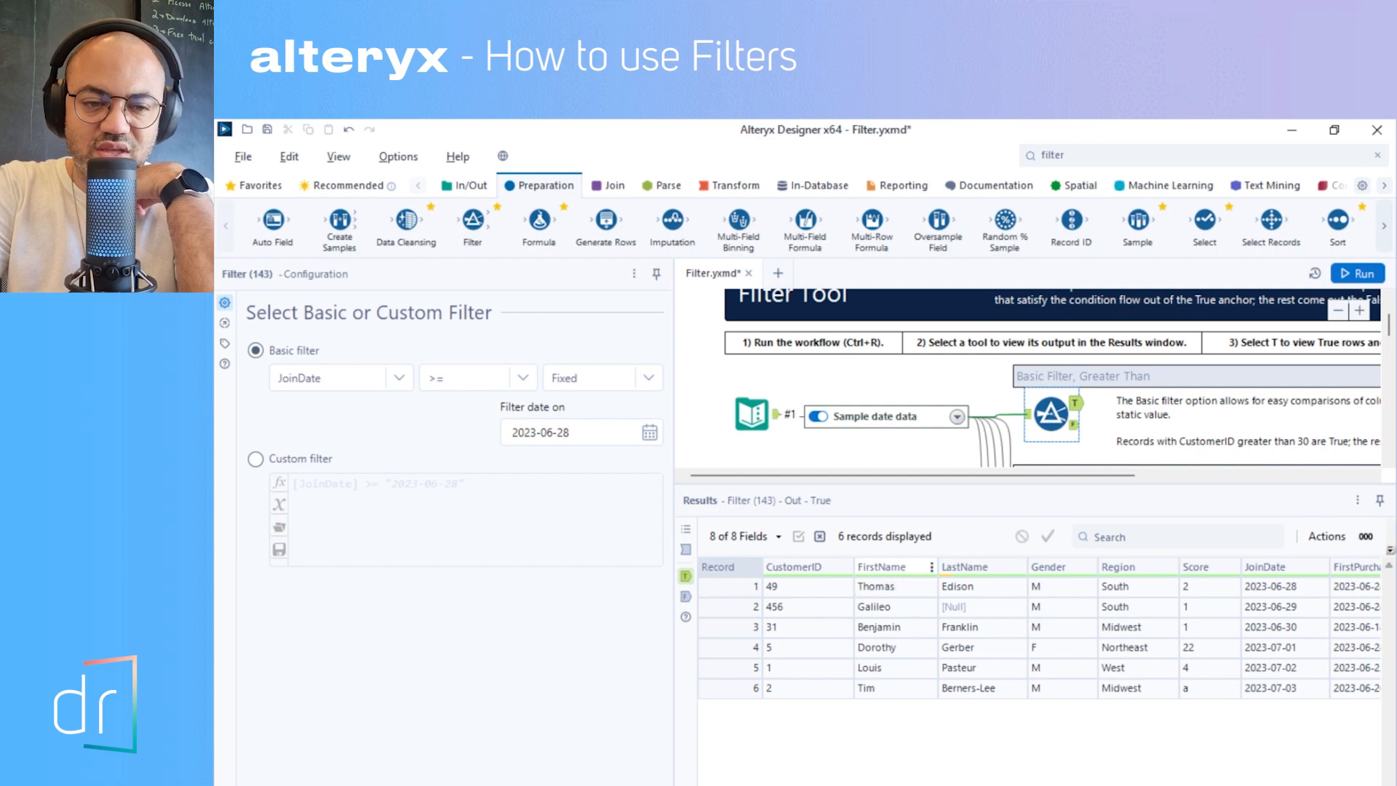
{"action": "scroll", "coordinate": [895, 569], "scroll_direction": "right", "scroll_amount": 2}
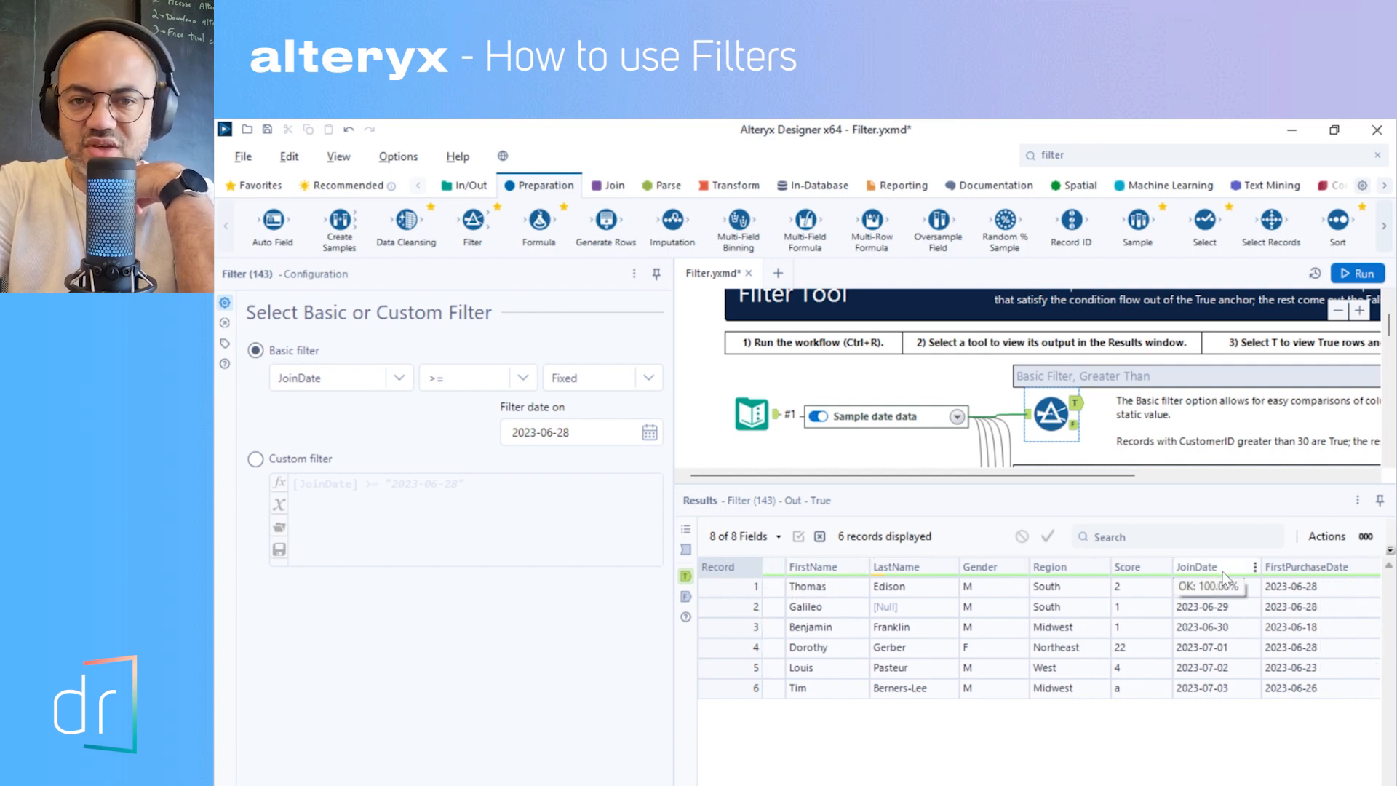